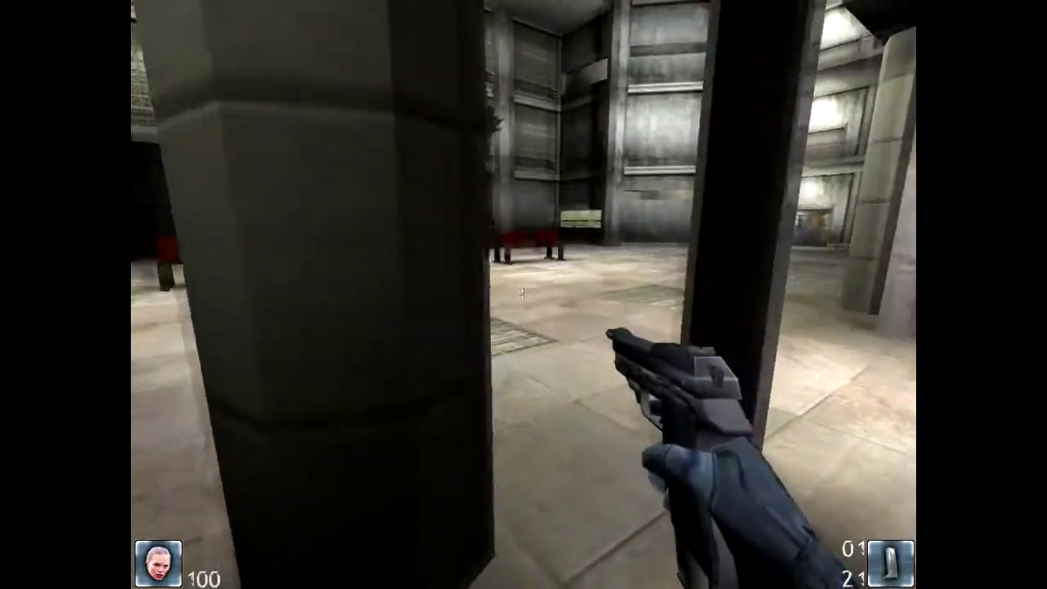
key(w)
key(w)
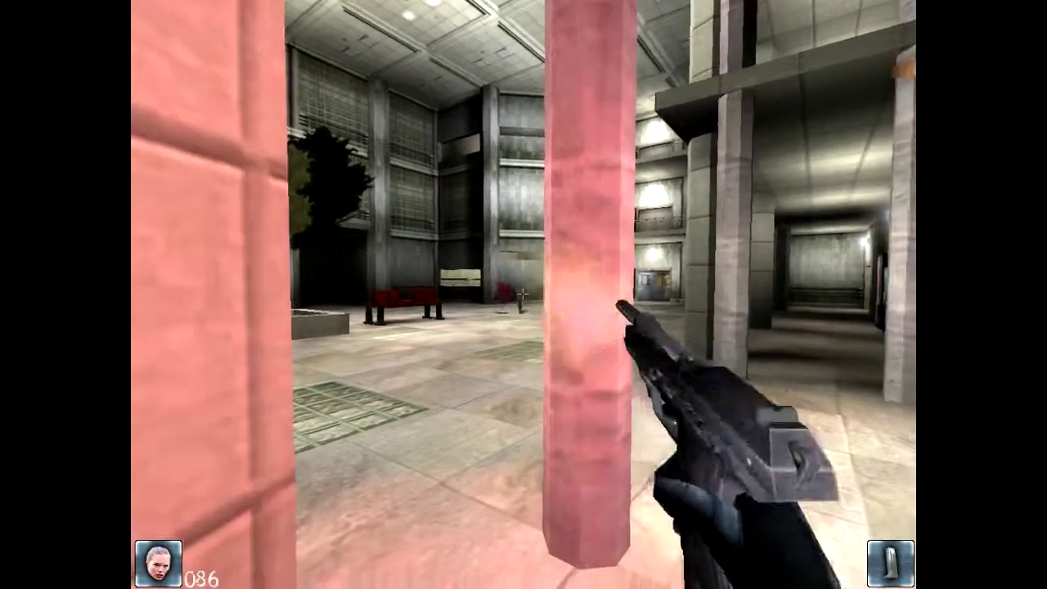
key(w)
key(r)
key(w)
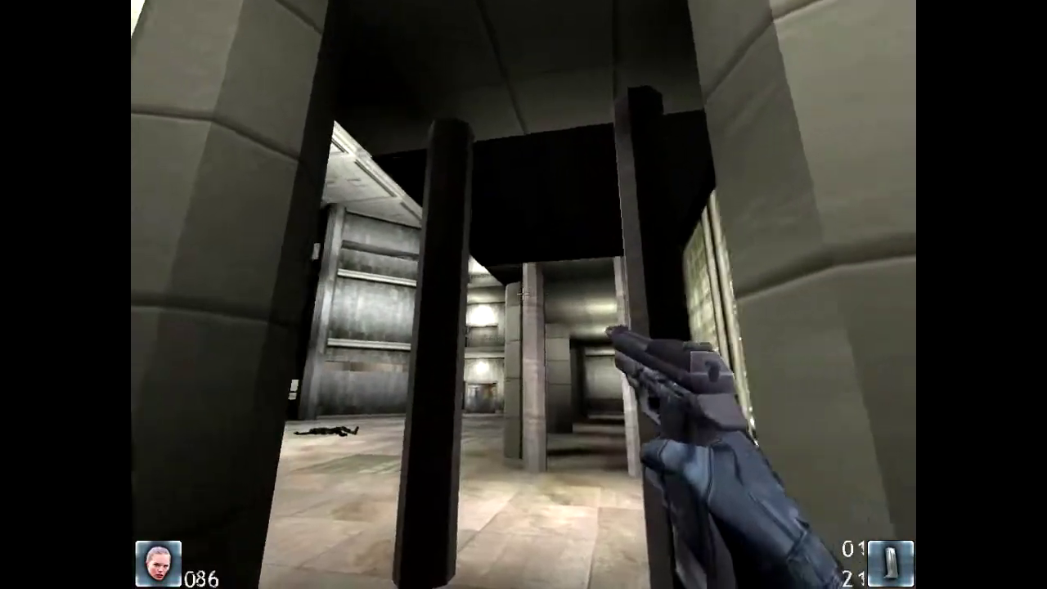
key(w)
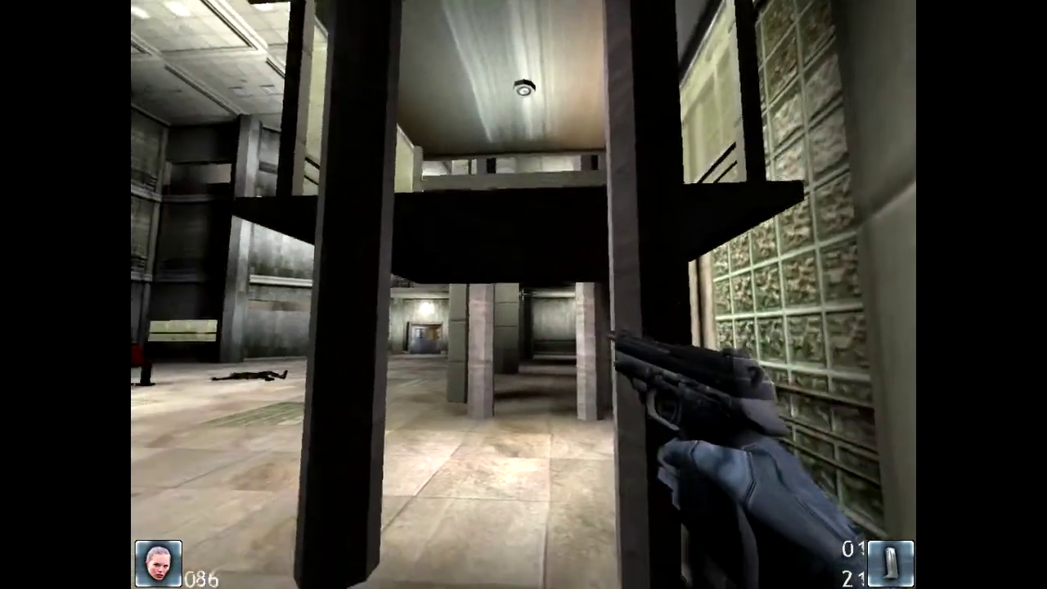
key(w)
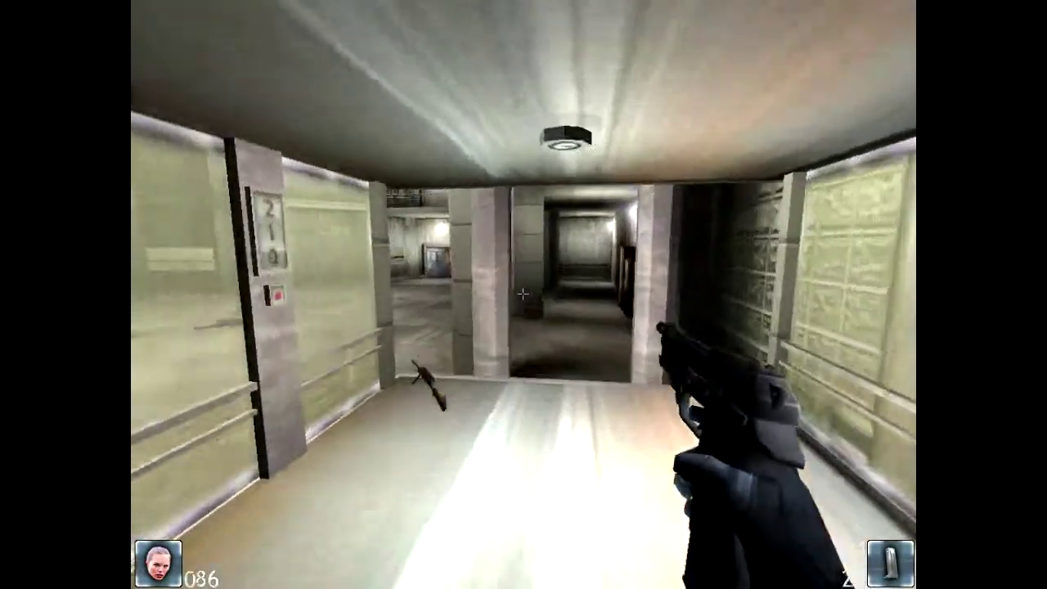
key(w)
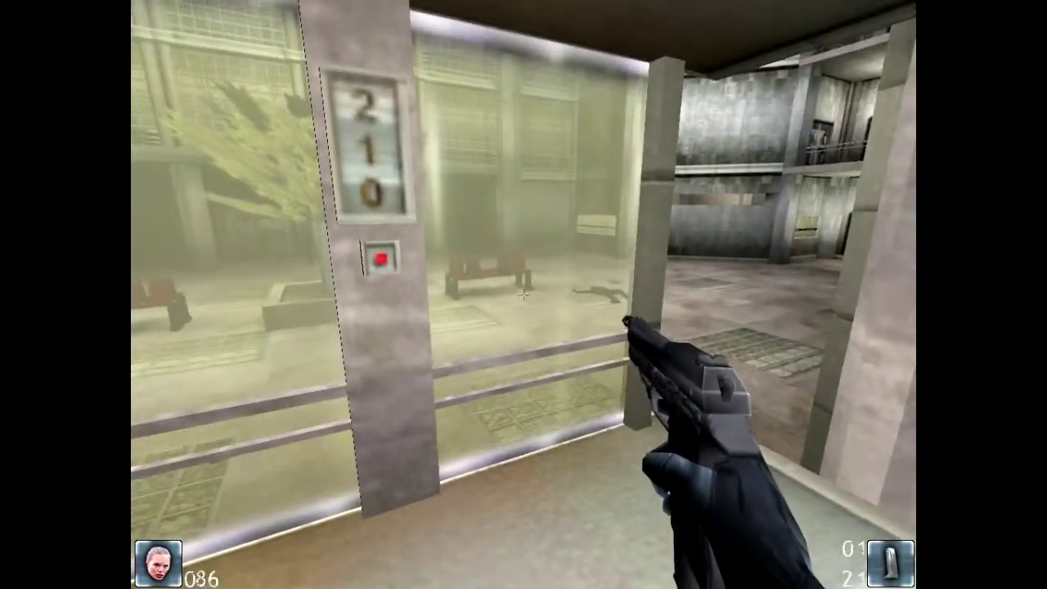
key(w)
key(w)
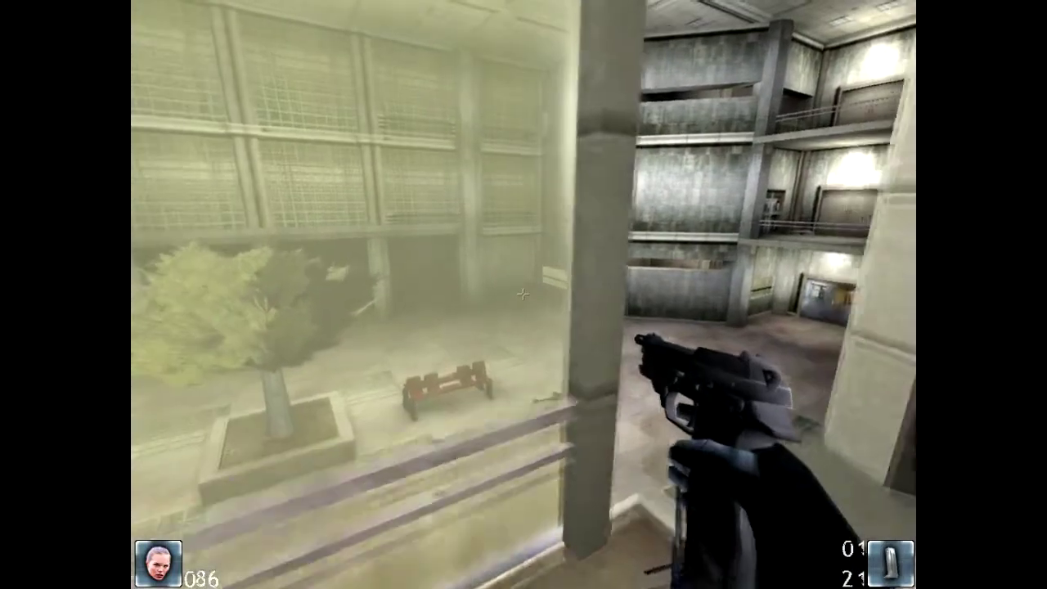
key(w)
key(w)
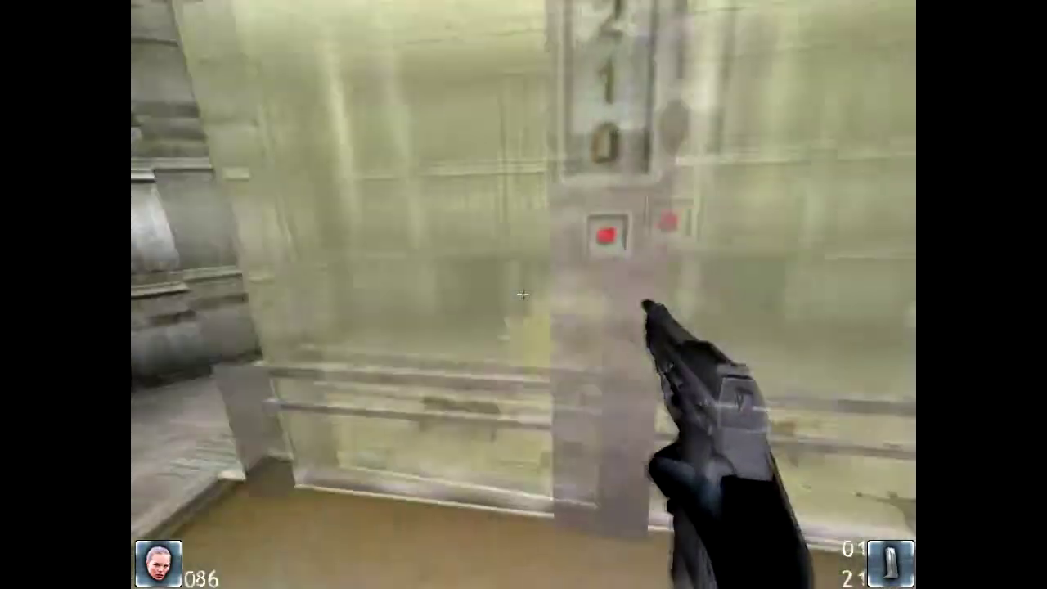
key(w)
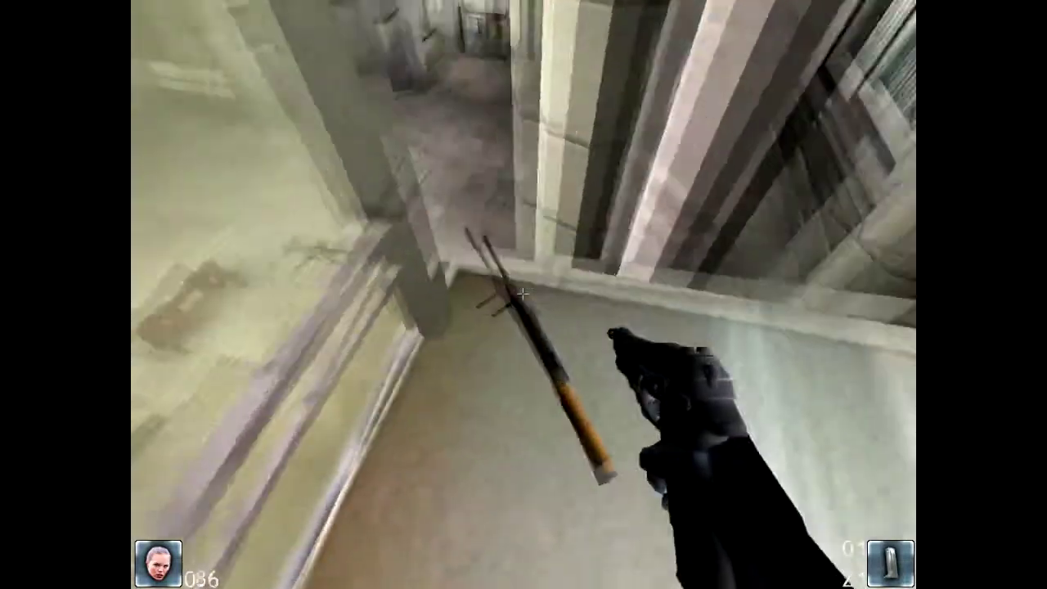
key(w)
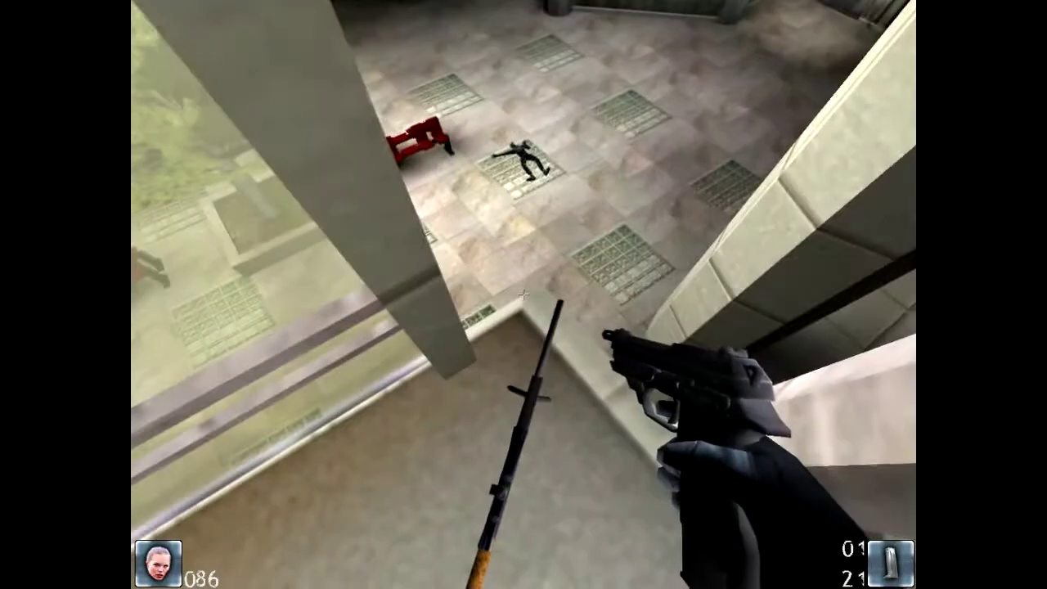
key(w)
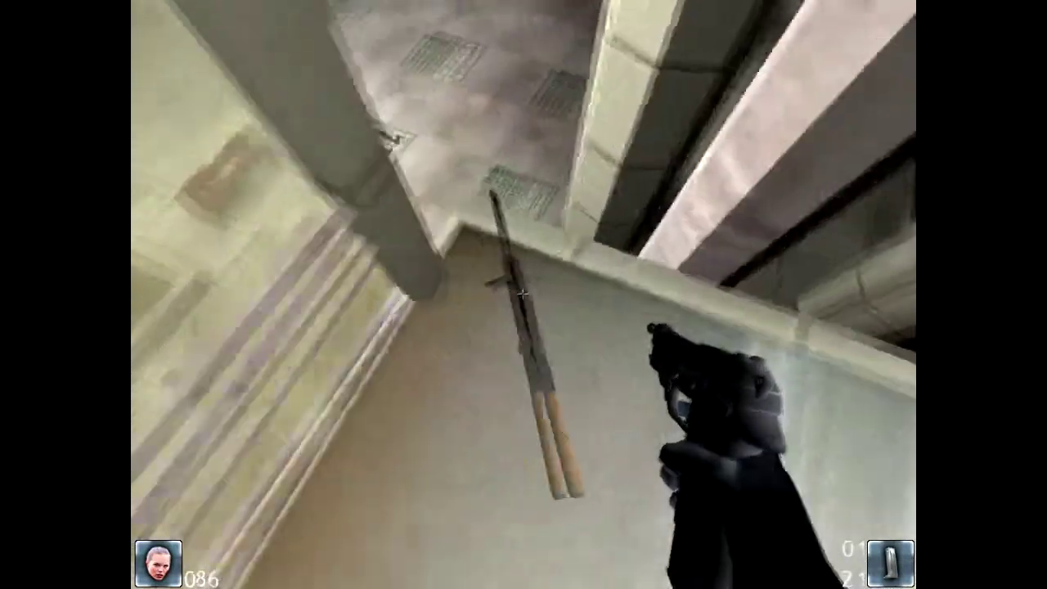
key(w)
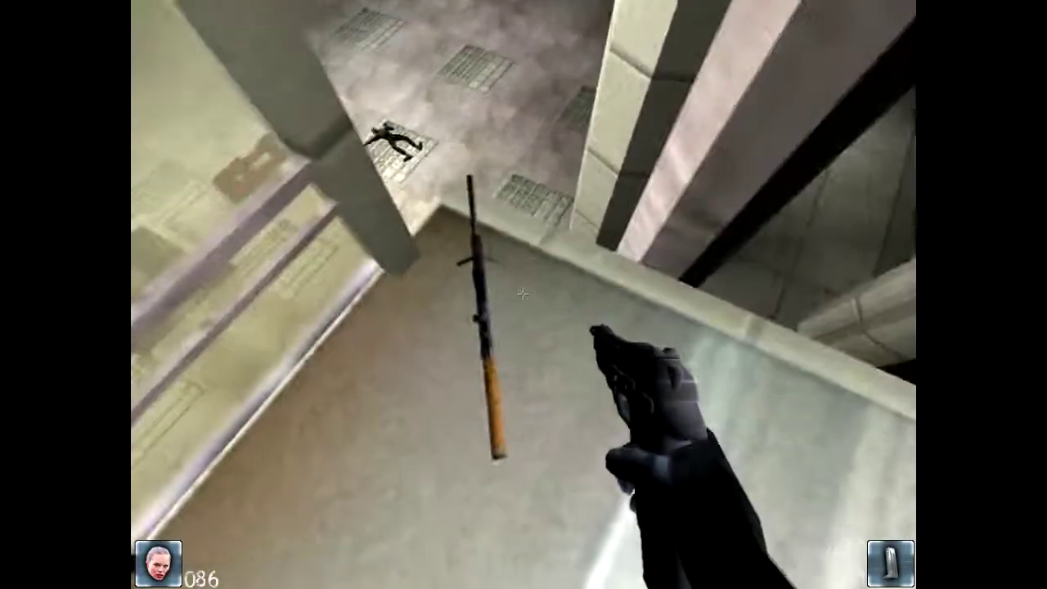
right_click(523, 294)
drag(523, 295, 523, 163)
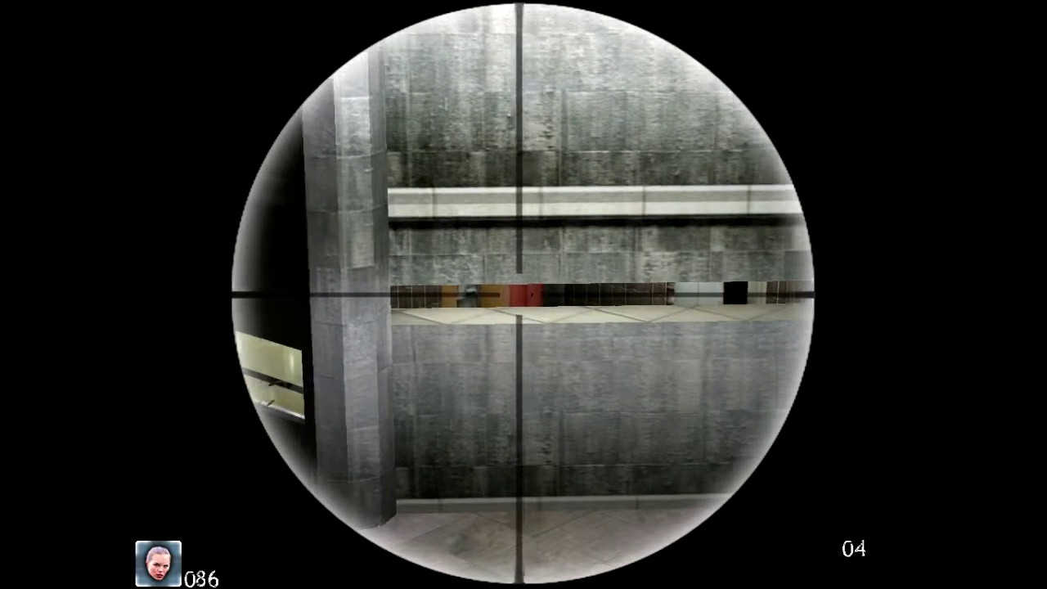
drag(524, 294, 458, 295)
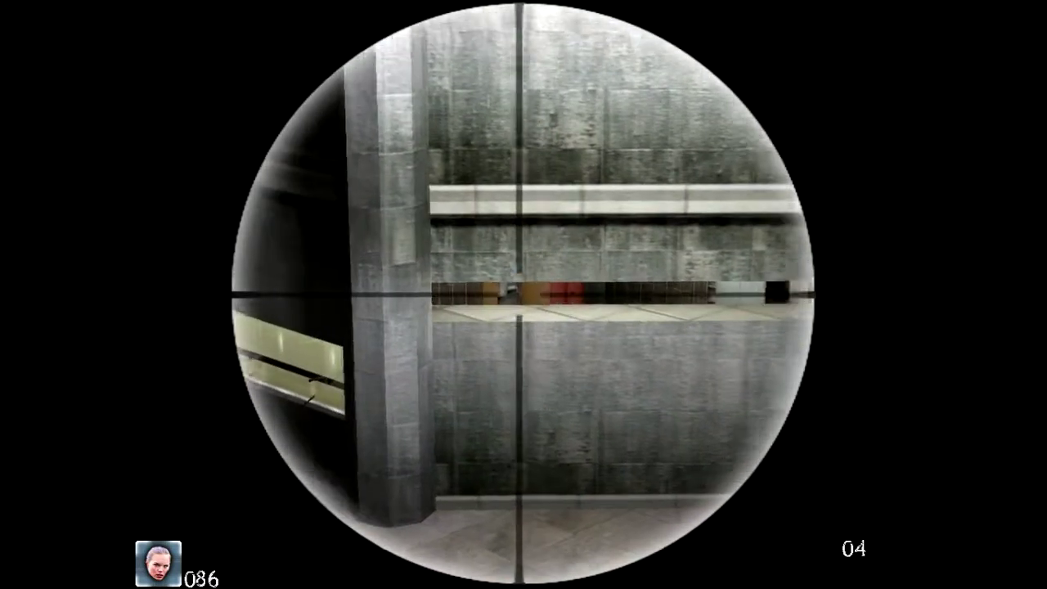
click(523, 295)
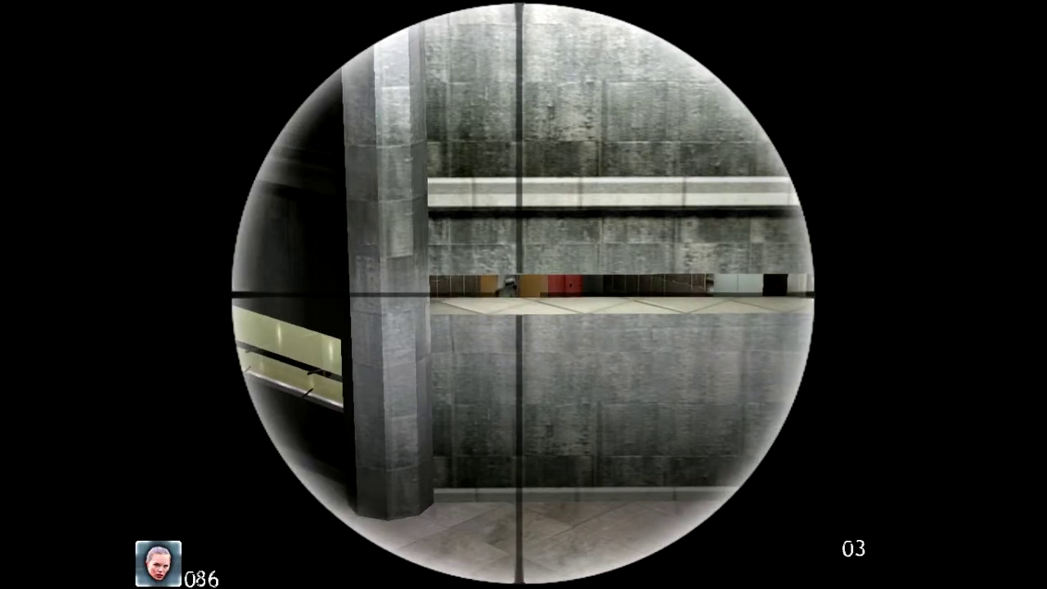
mouse_move(523, 294)
mouse_down()
mouse_move(622, 246)
mouse_move(687, 295)
mouse_up()
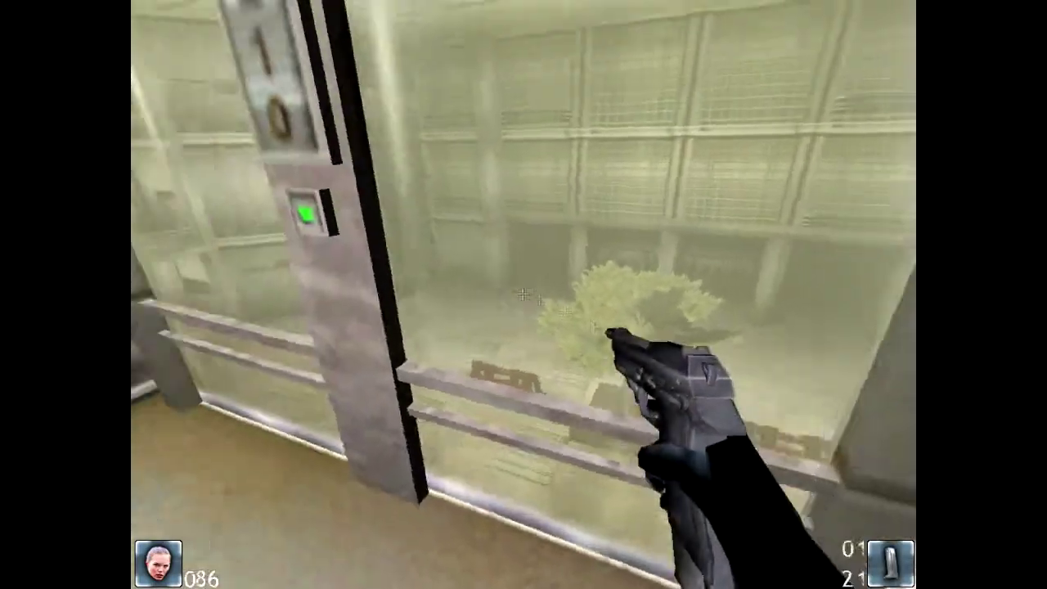
key(Return)
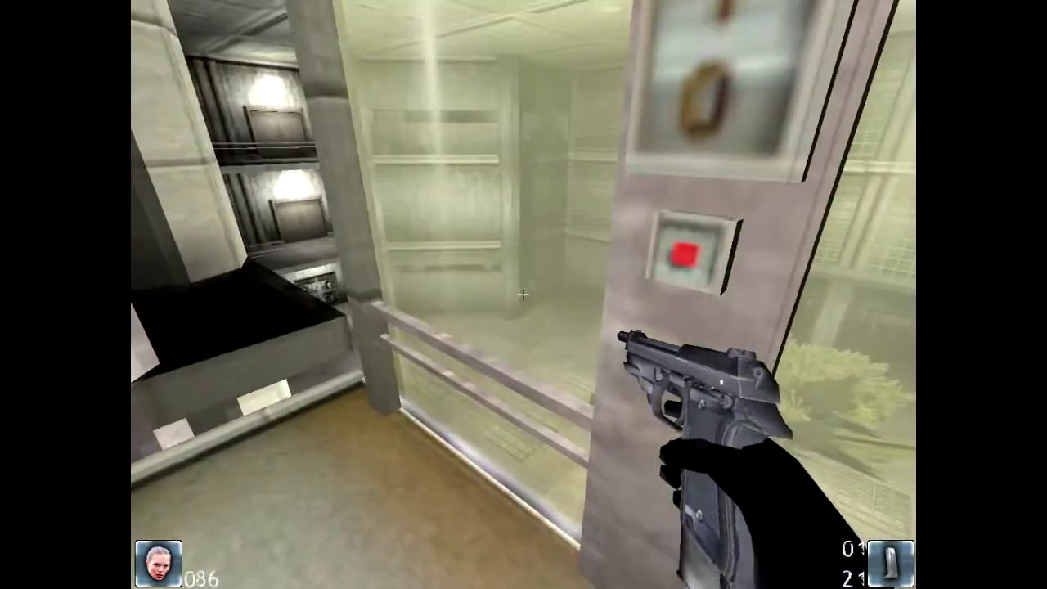
drag(523, 294, 654, 246)
key(Return)
drag(523, 295, 327, 344)
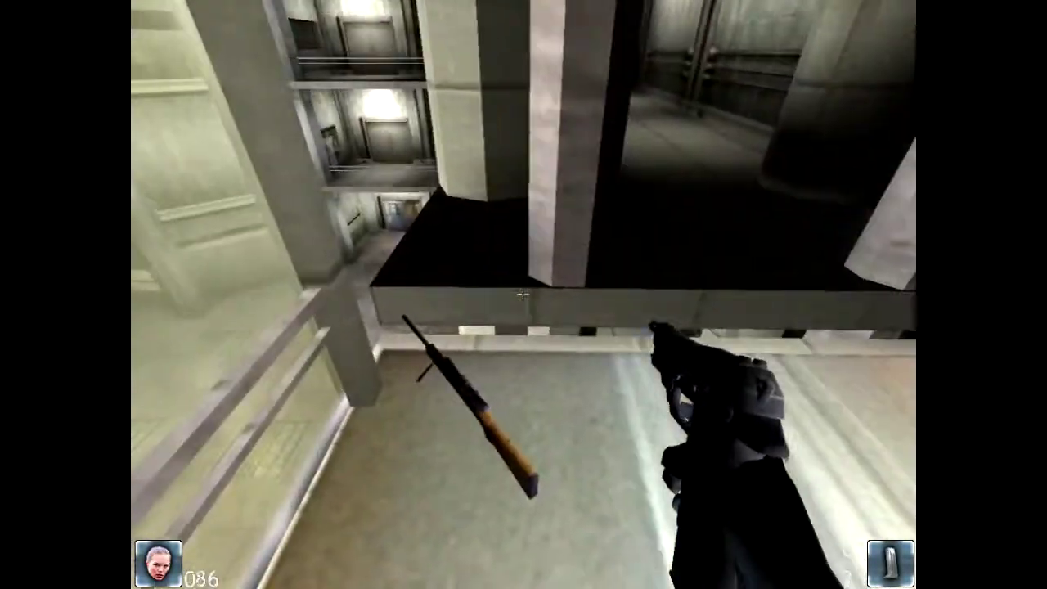
key(3)
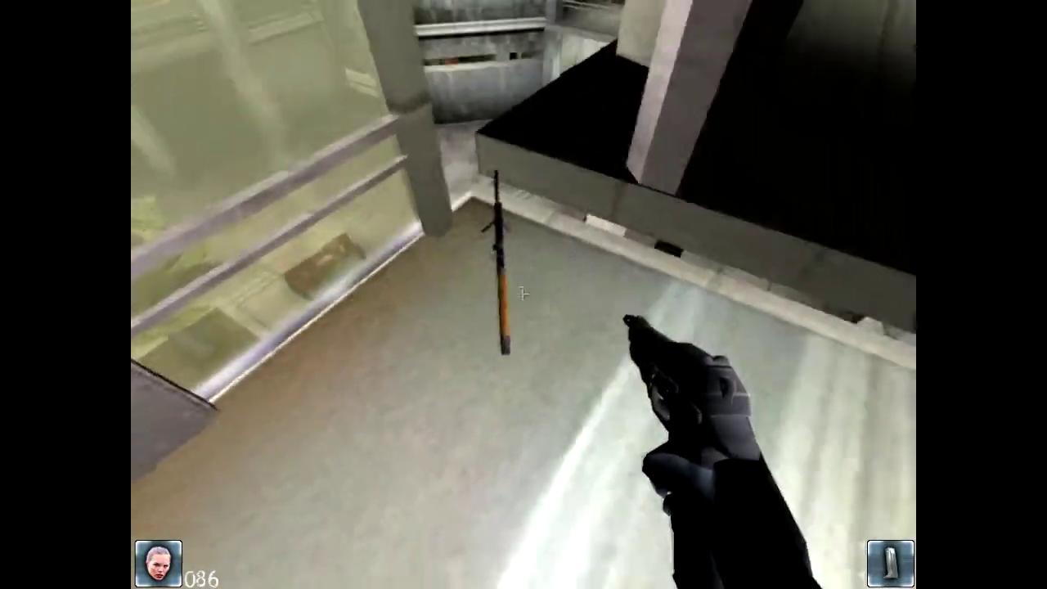
key(Return)
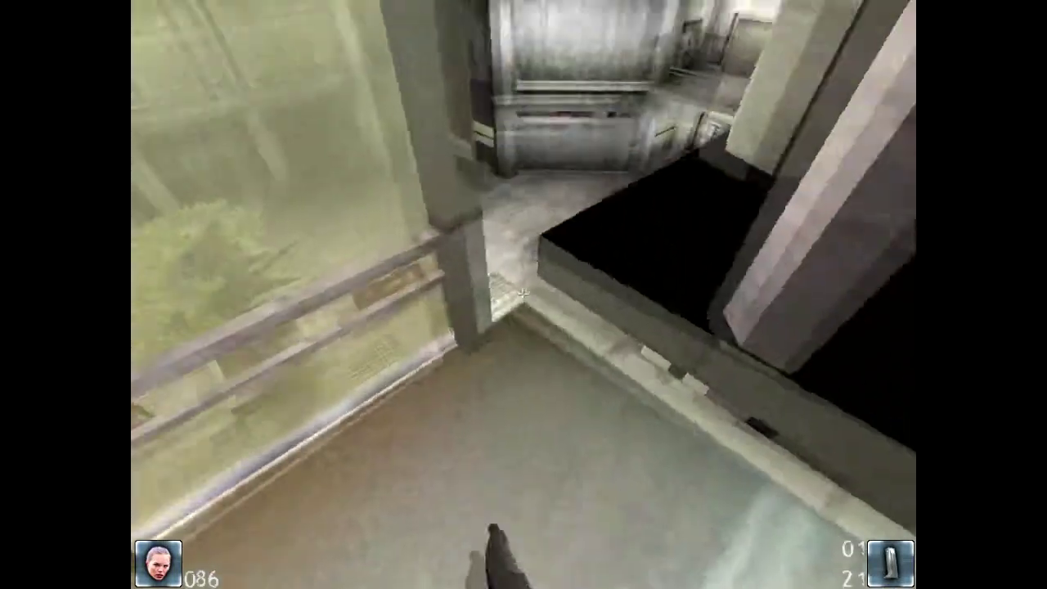
right_click(524, 294)
drag(523, 294, 408, 246)
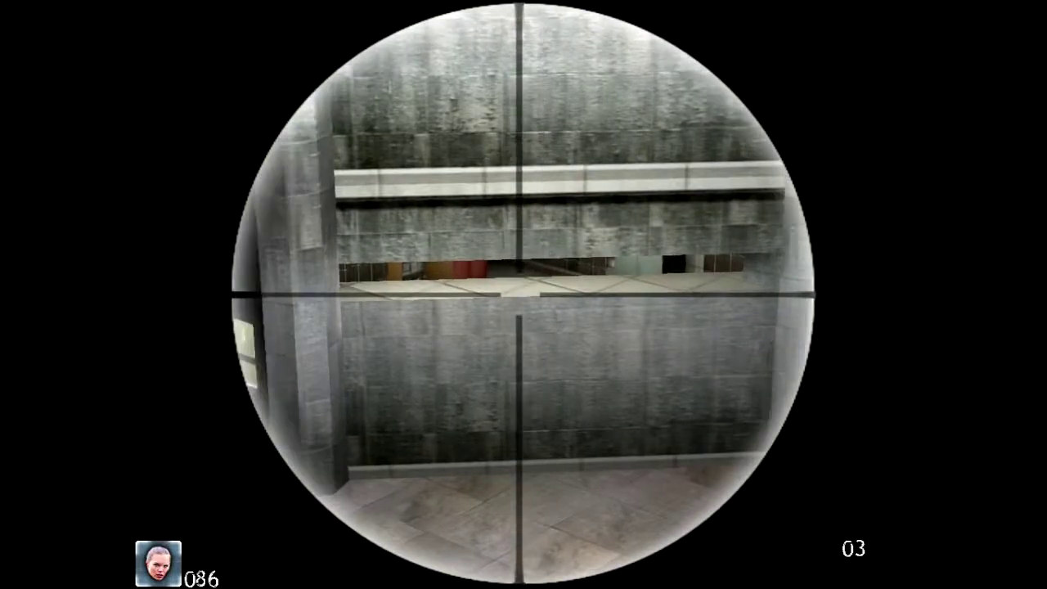
right_click(523, 294)
key(2)
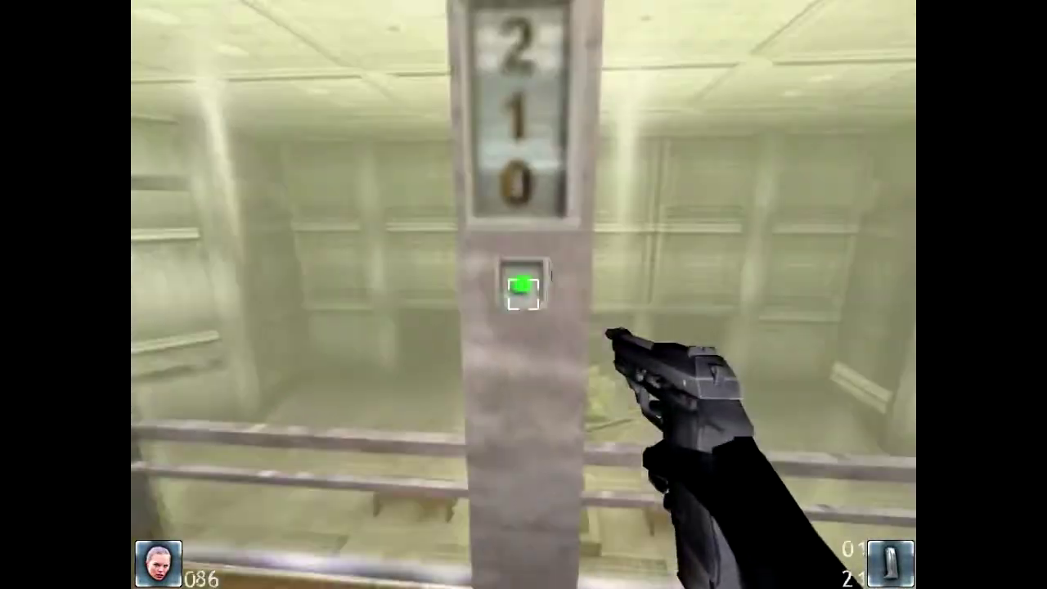
key(w)
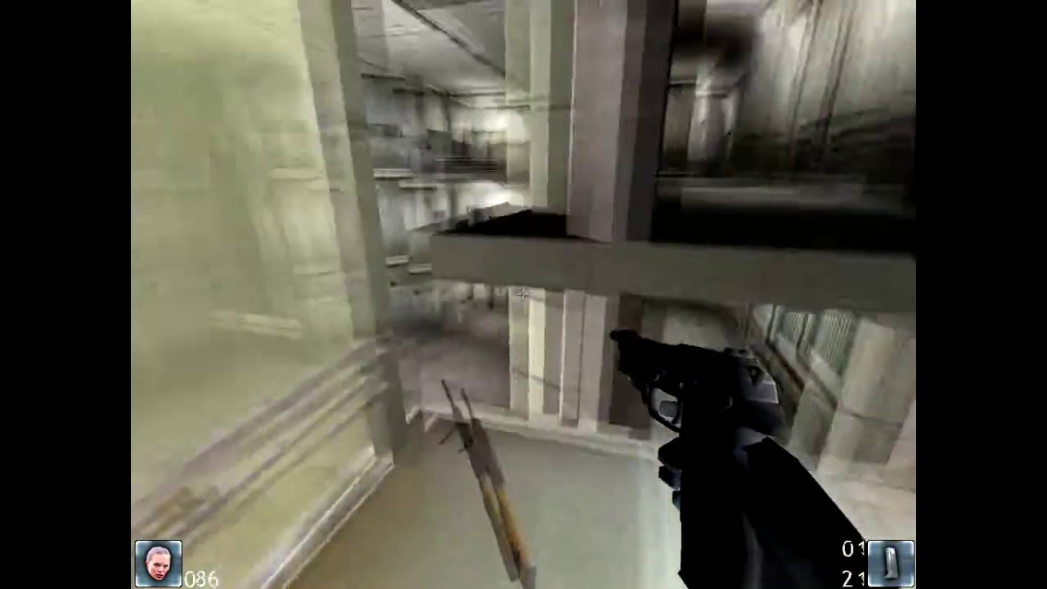
key(w)
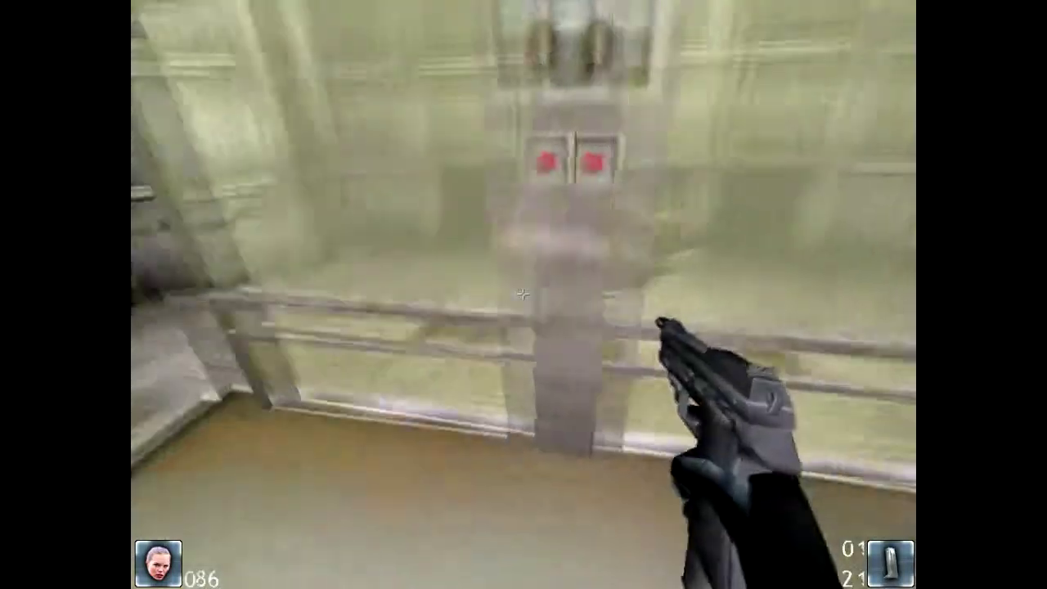
key(w)
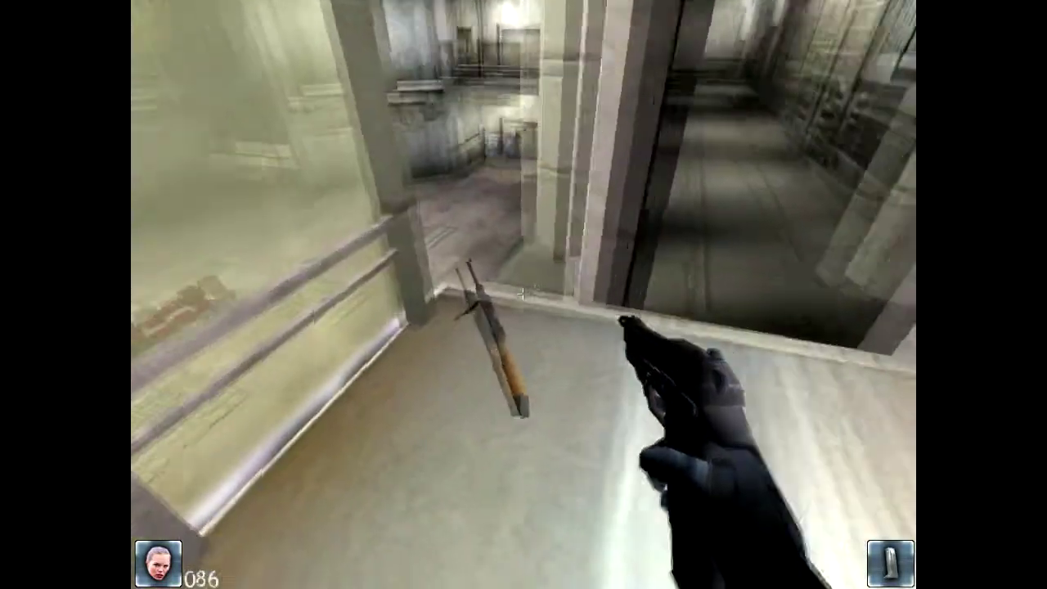
right_click(522, 293)
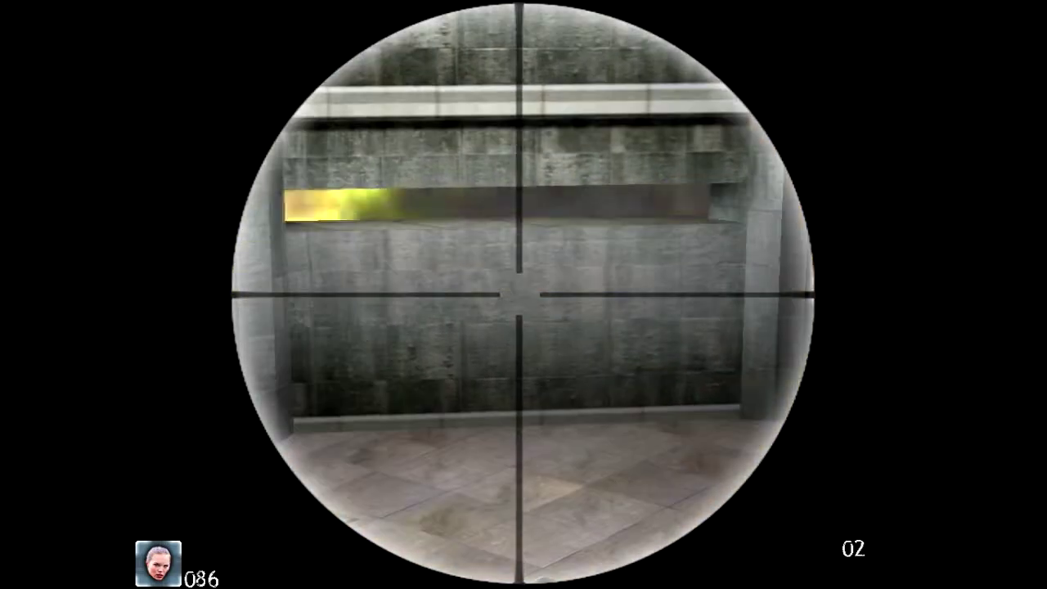
right_click(522, 293)
key(2)
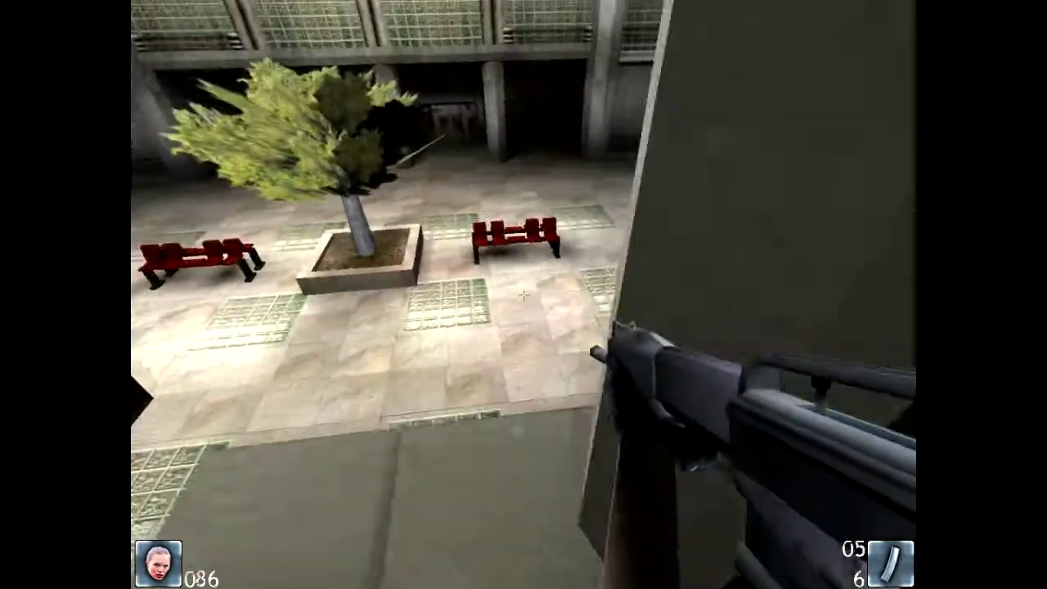
key(w)
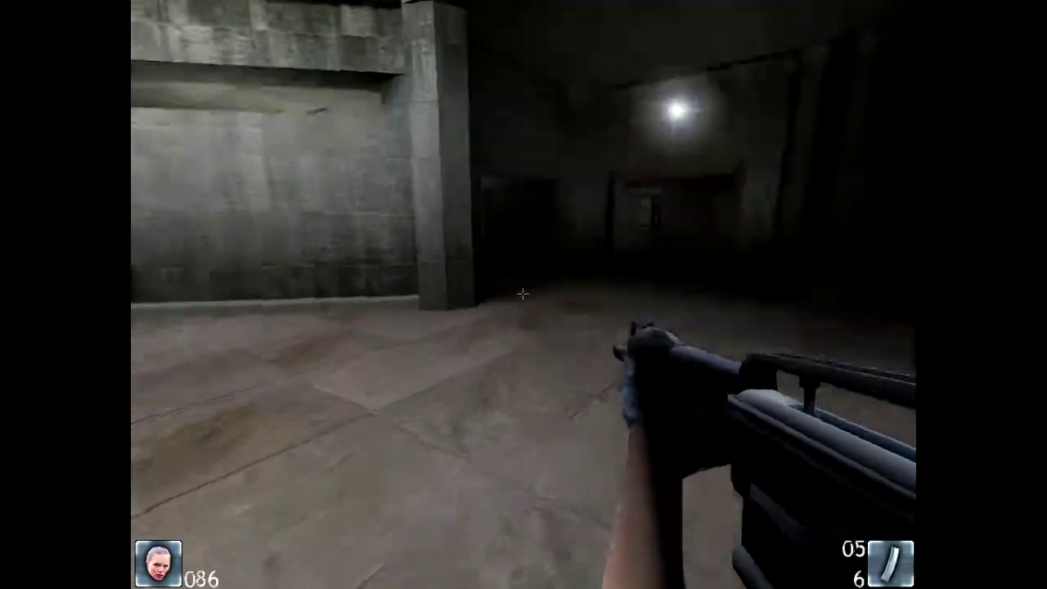
key(w)
key(w)
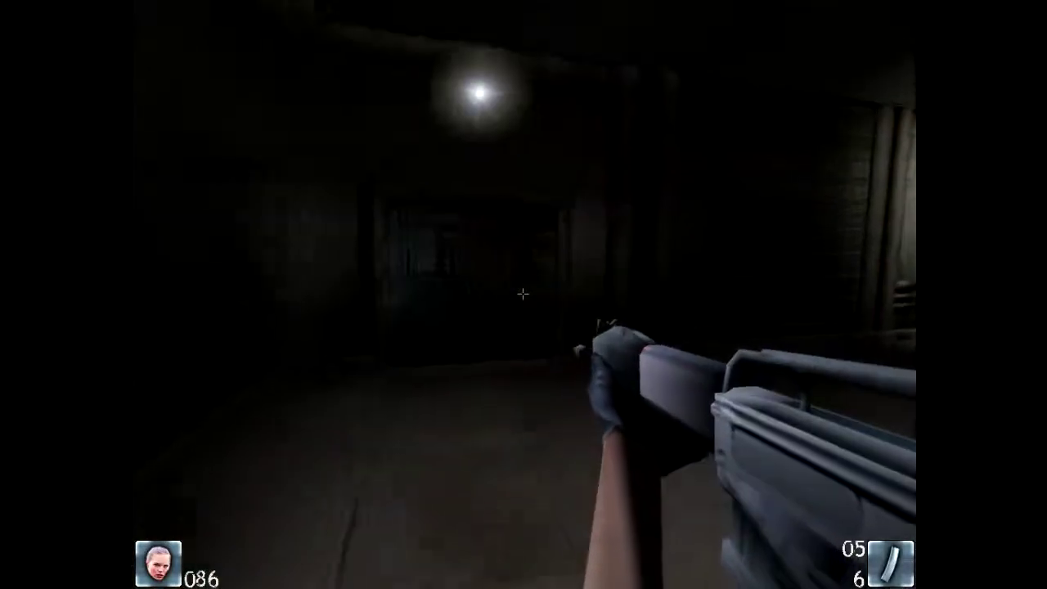
key(w)
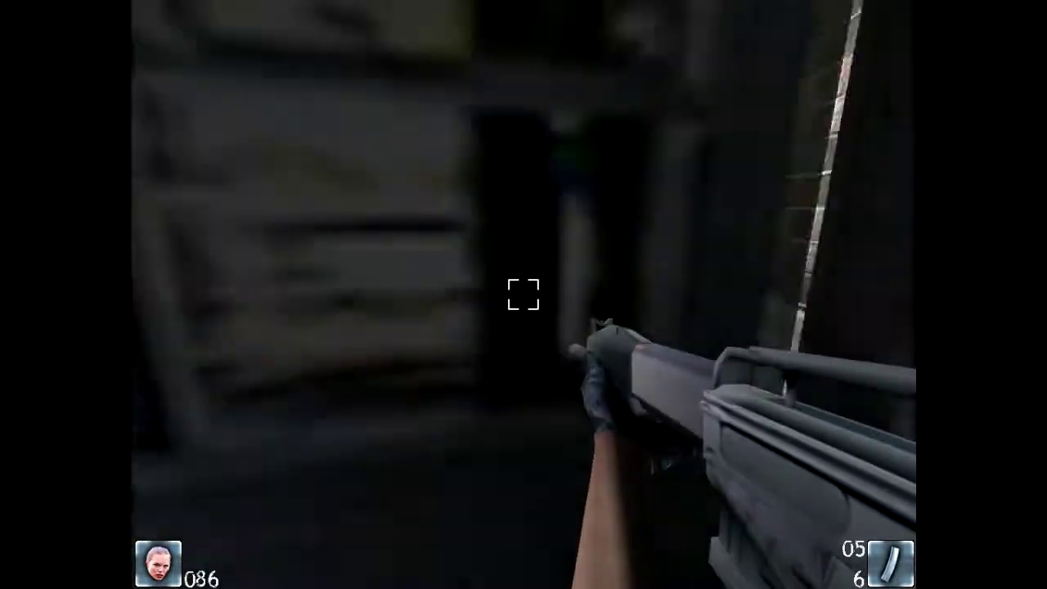
key(w)
key(w)
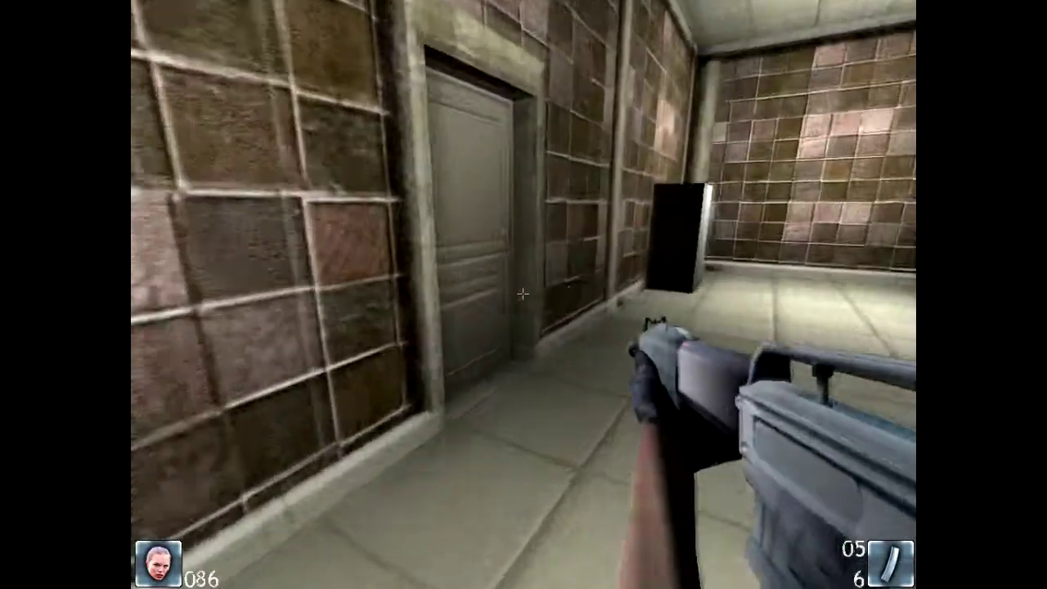
key(w)
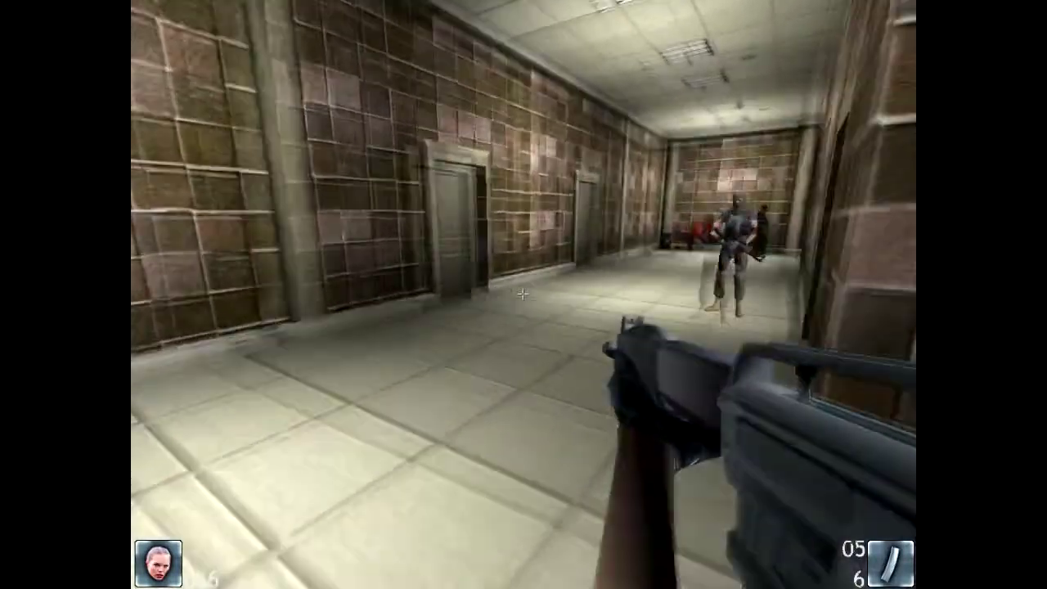
click(522, 294)
click(522, 294)
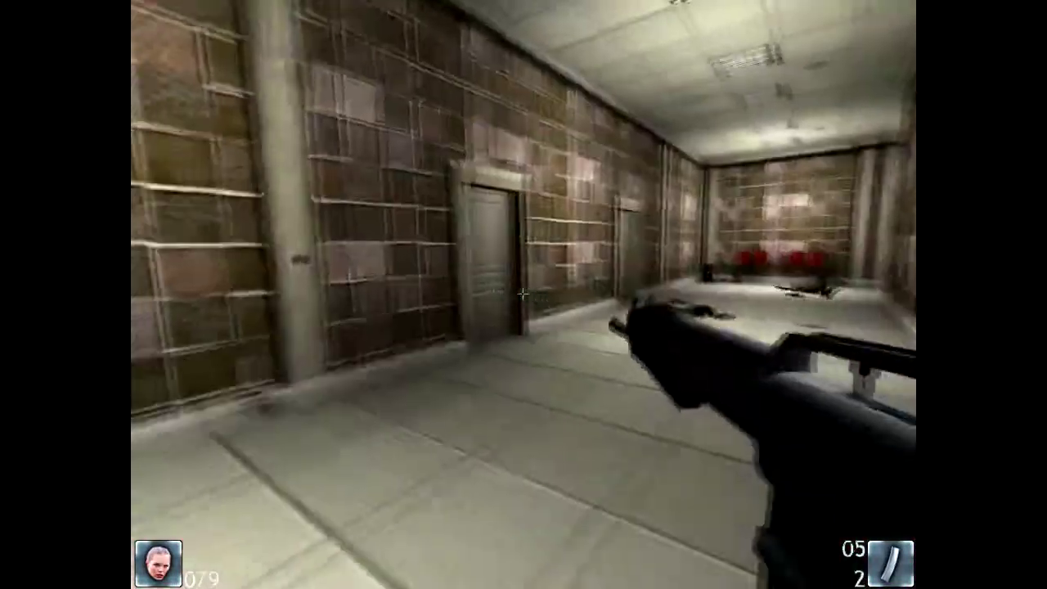
key(w)
click(521, 294)
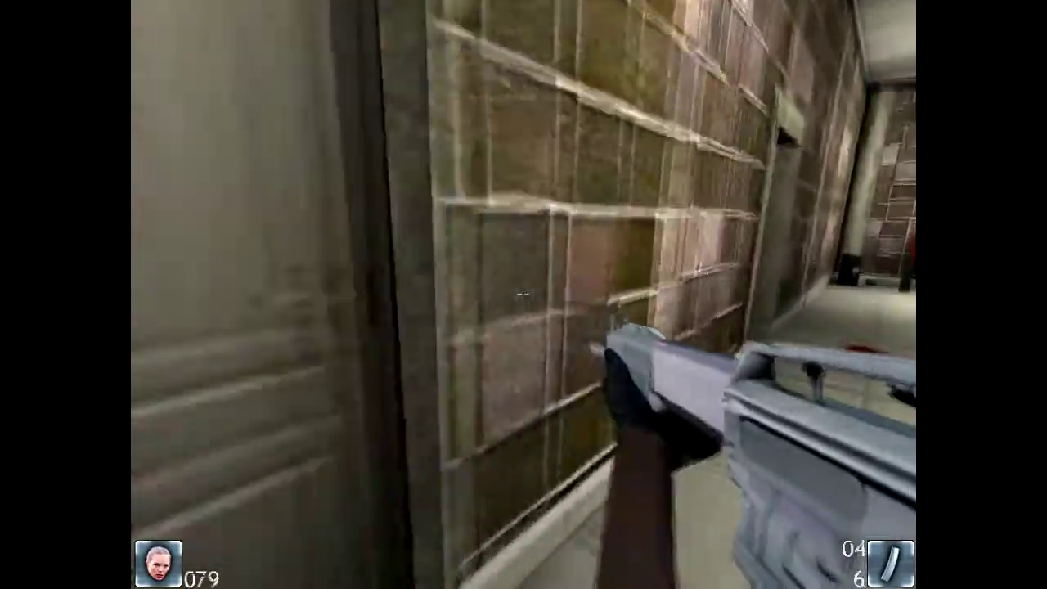
key(w)
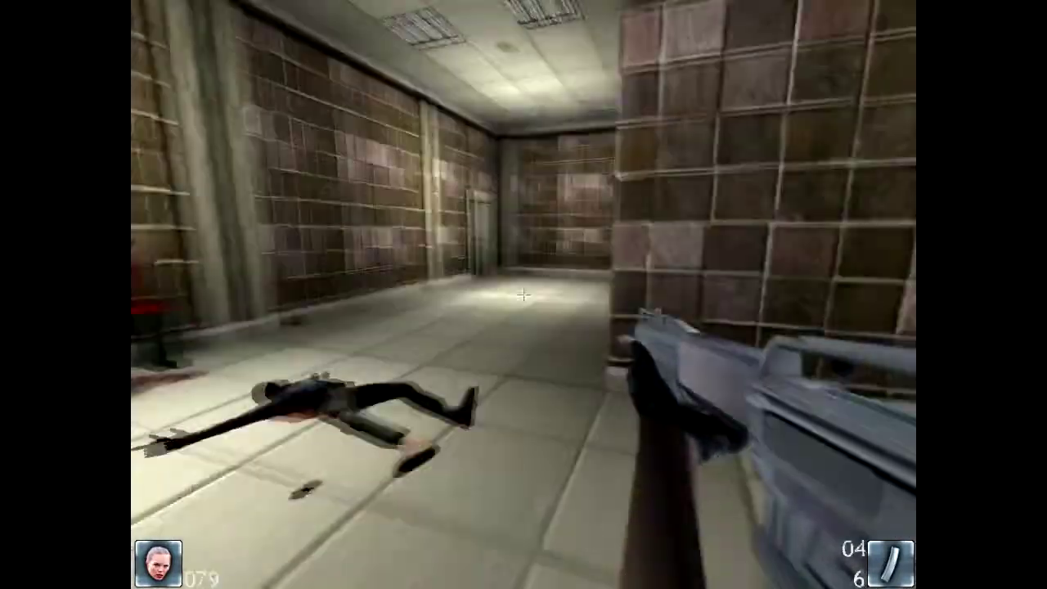
key(w)
key(w)
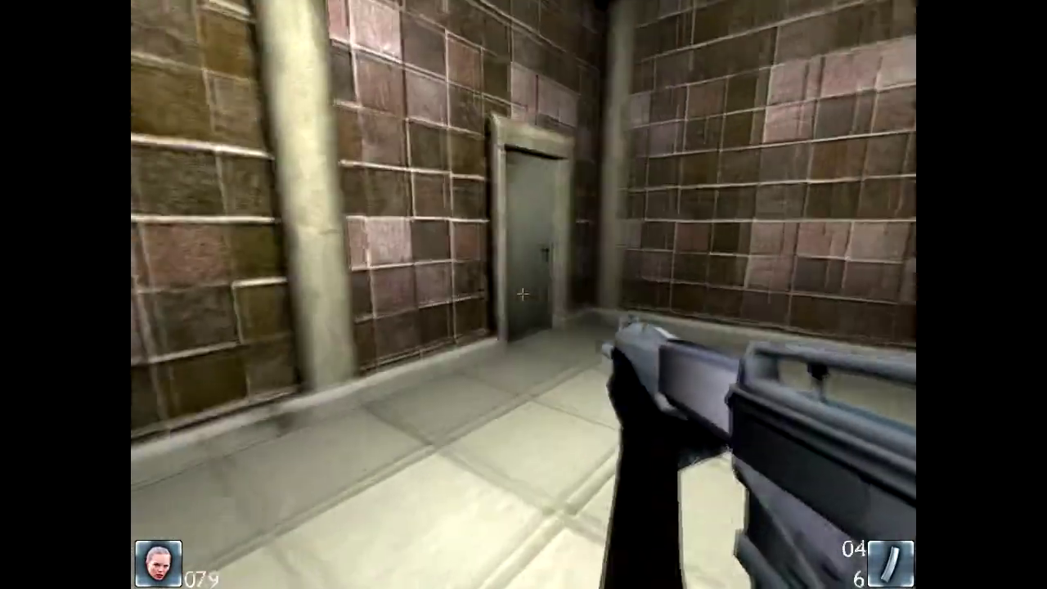
key(e)
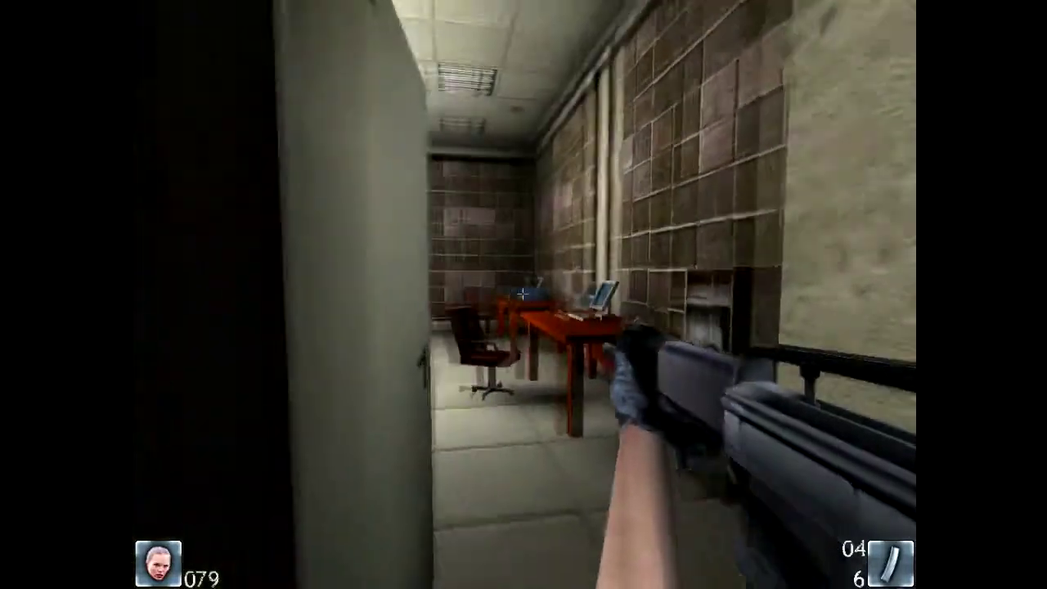
key(a)
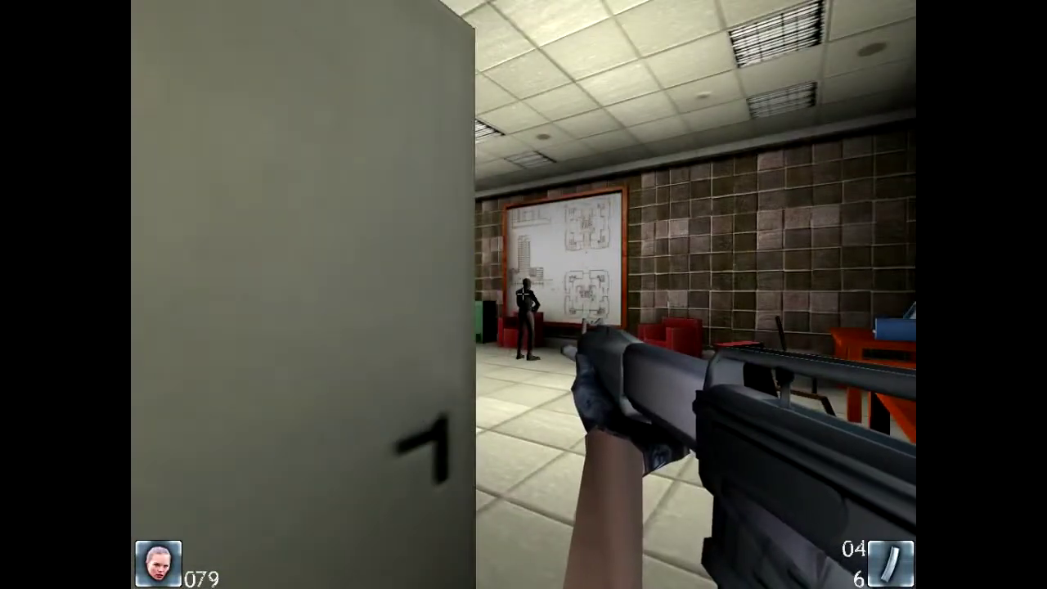
right_click(523, 294)
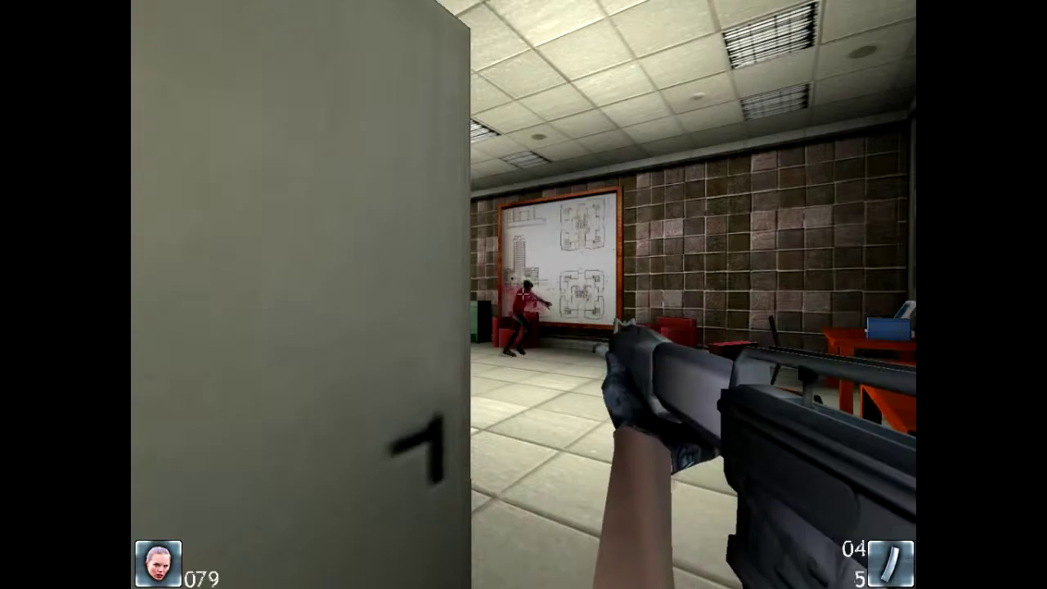
click(524, 294)
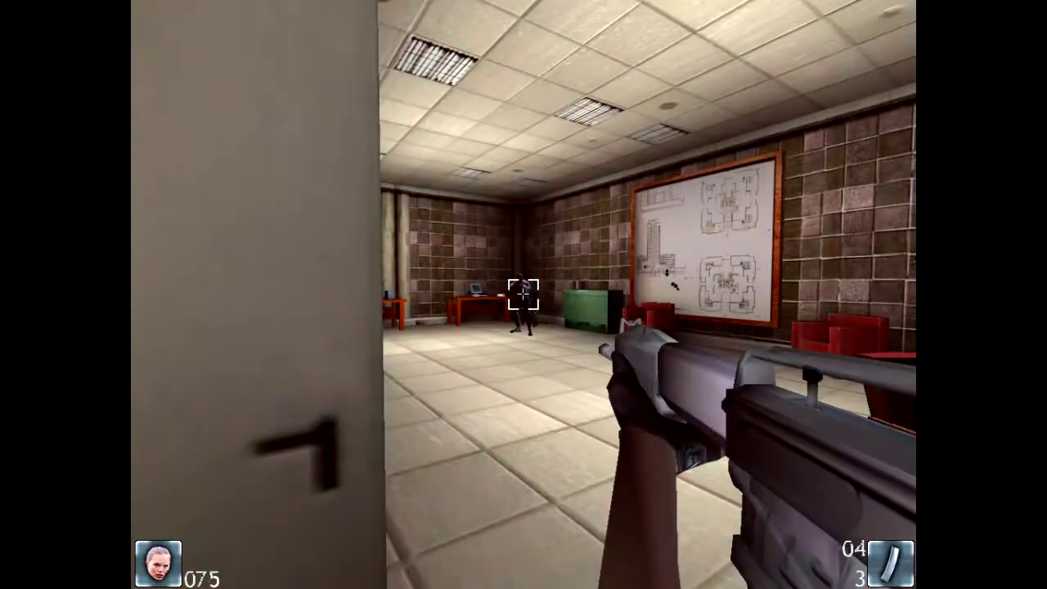
click(523, 295)
key(w)
click(523, 294)
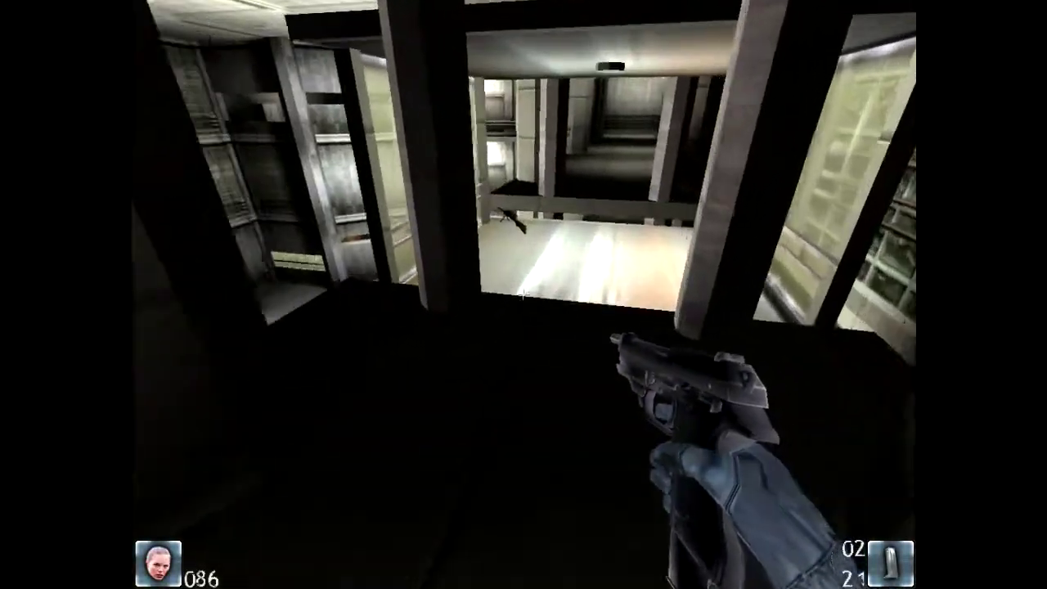
drag(524, 294, 523, 295)
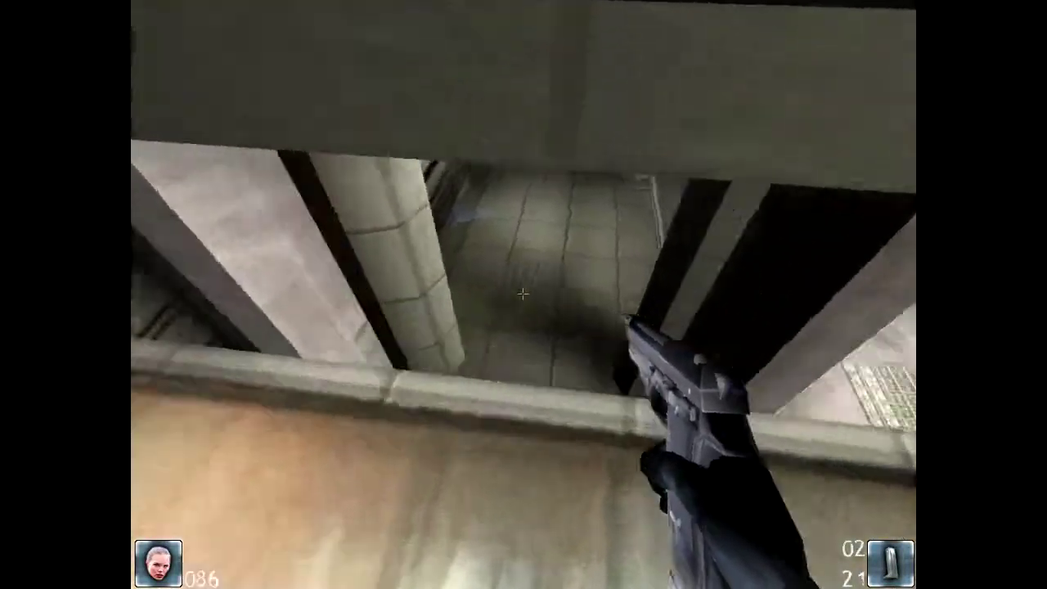
key(w)
key(w)
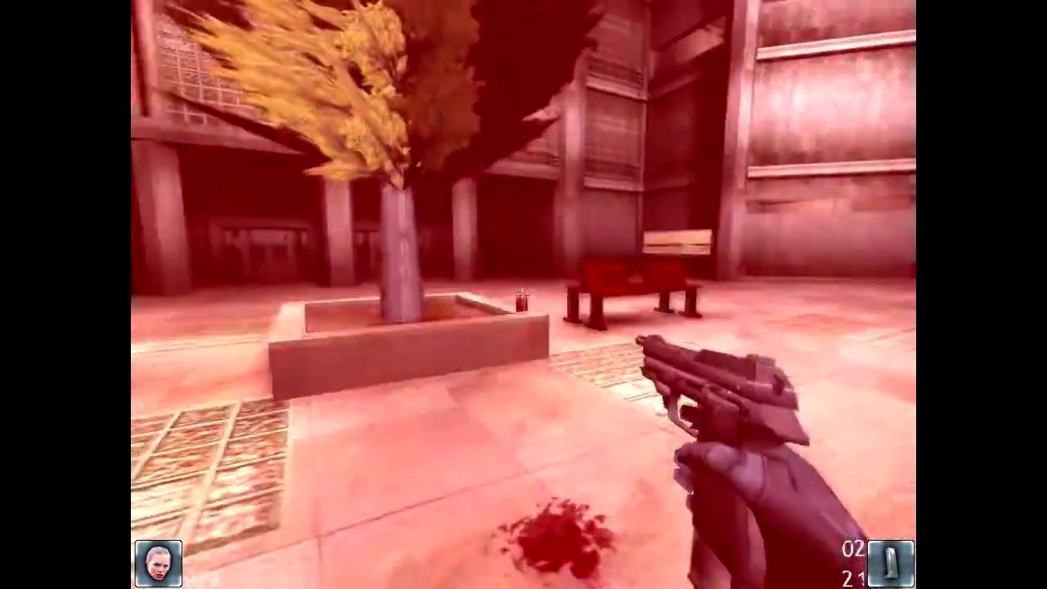
key(w)
click(522, 294)
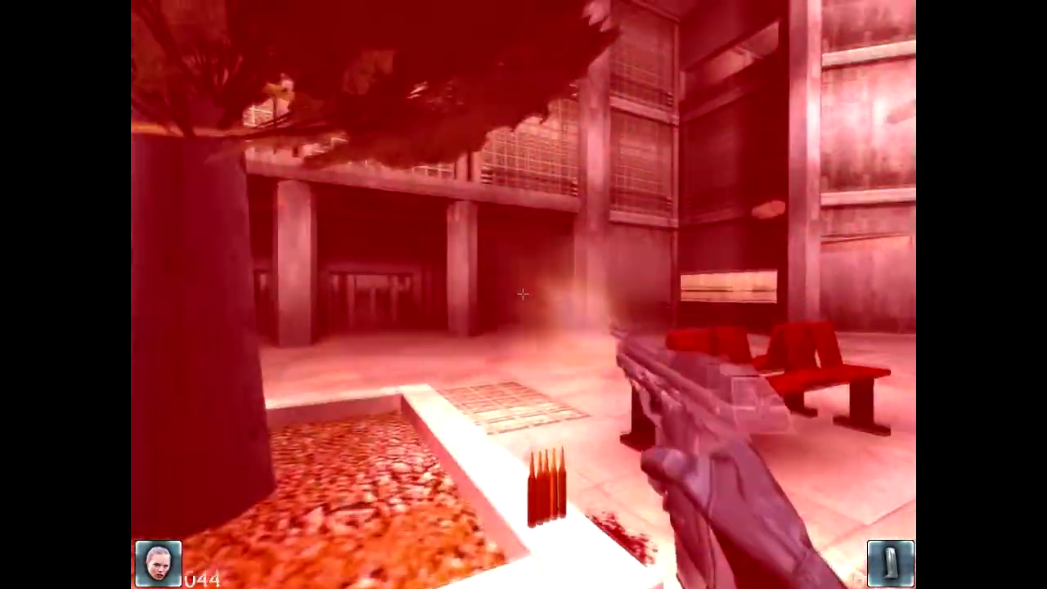
mouse_move(522, 293)
mouse_down()
mouse_move(521, 408)
mouse_move(246, 246)
mouse_up()
click(522, 293)
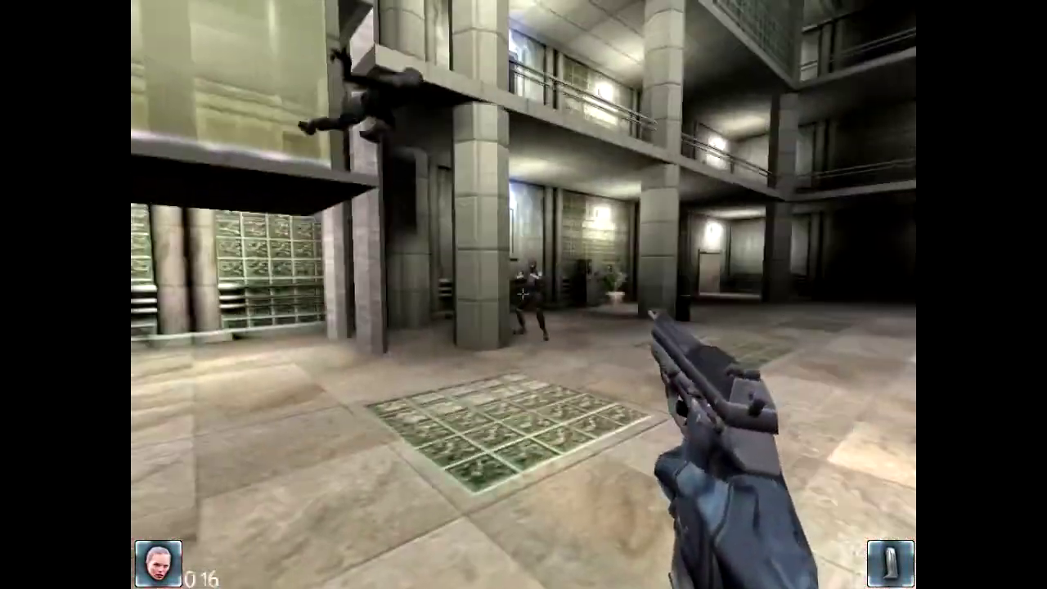
click(522, 293)
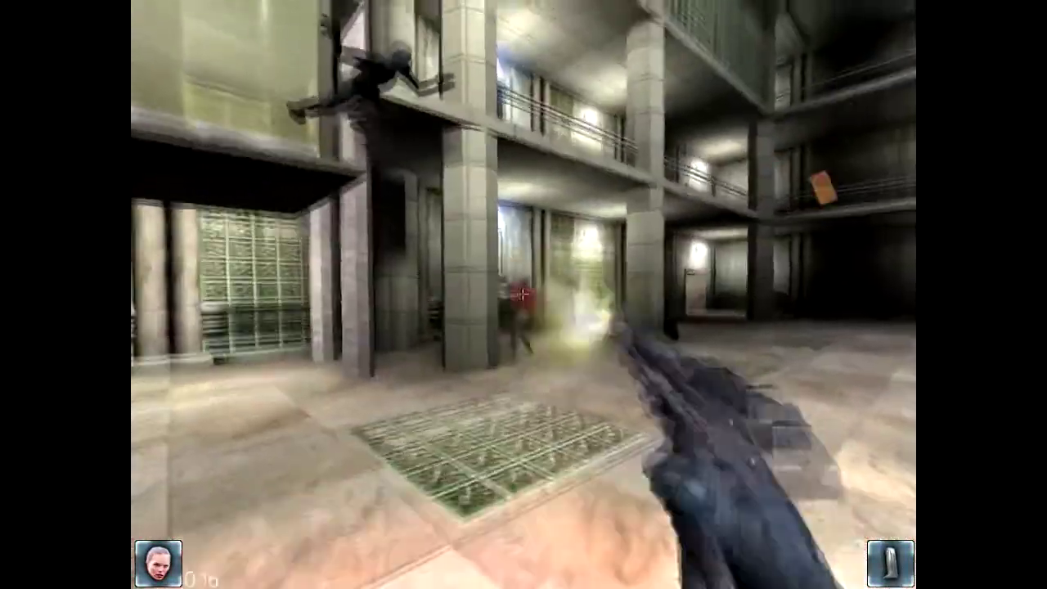
mouse_move(522, 294)
mouse_down()
mouse_move(521, 123)
mouse_move(572, 245)
mouse_up()
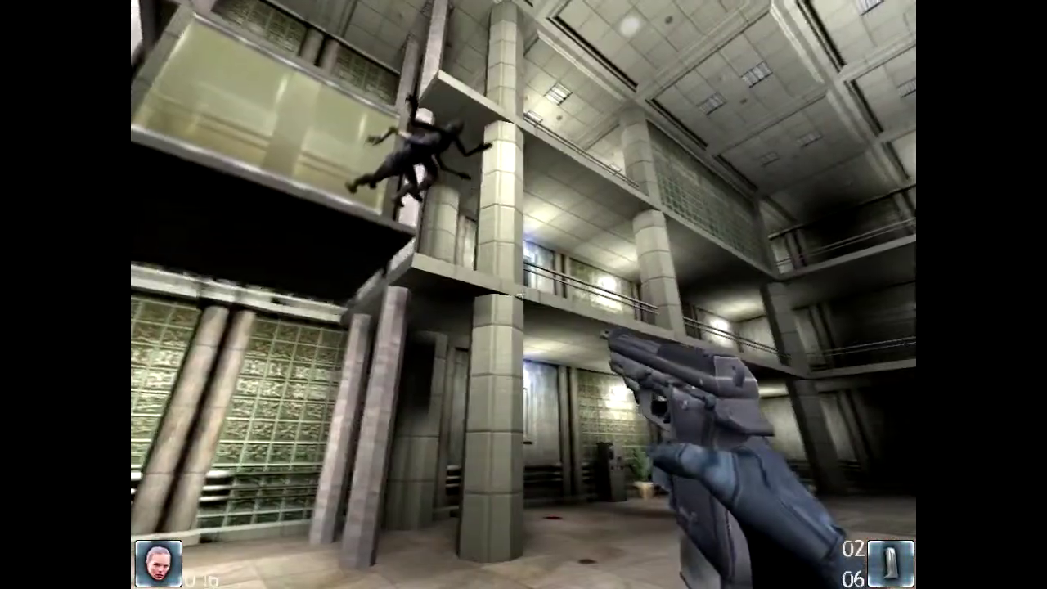
mouse_move(522, 294)
mouse_down()
mouse_move(522, 123)
mouse_move(327, 286)
mouse_up()
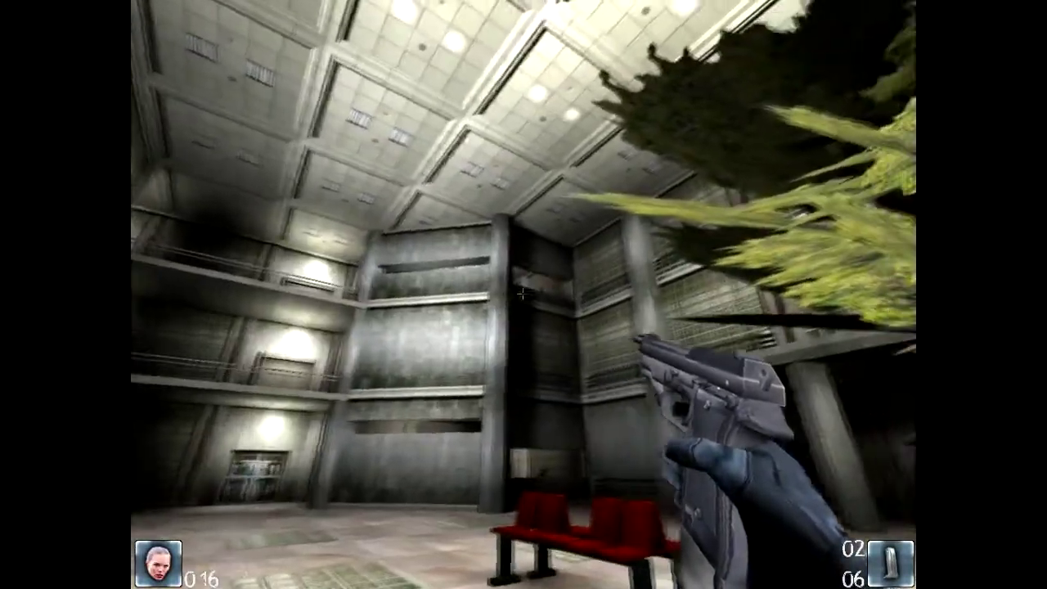
click(522, 293)
key(w)
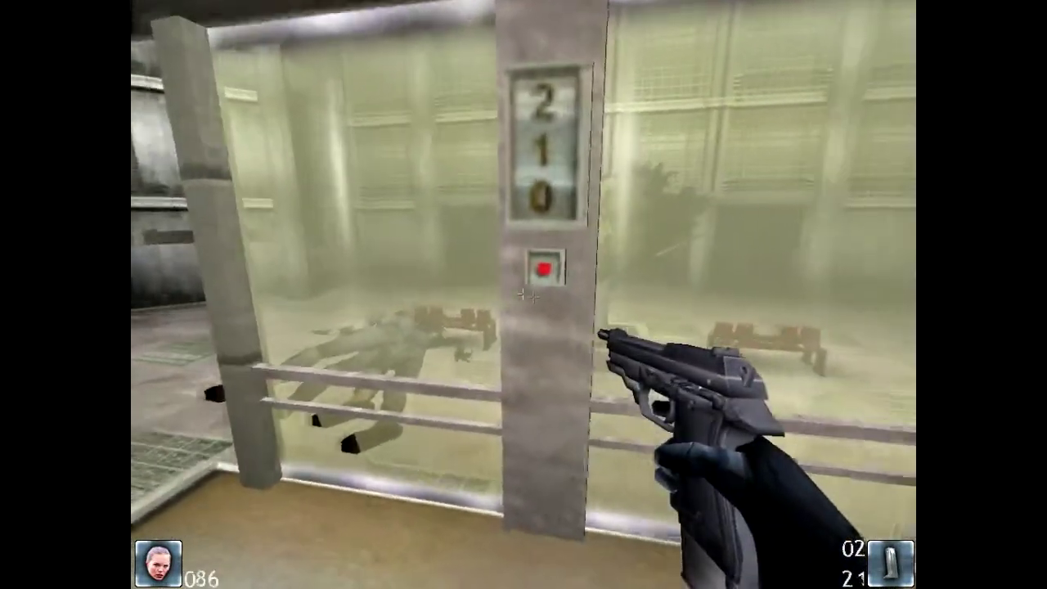
key(e)
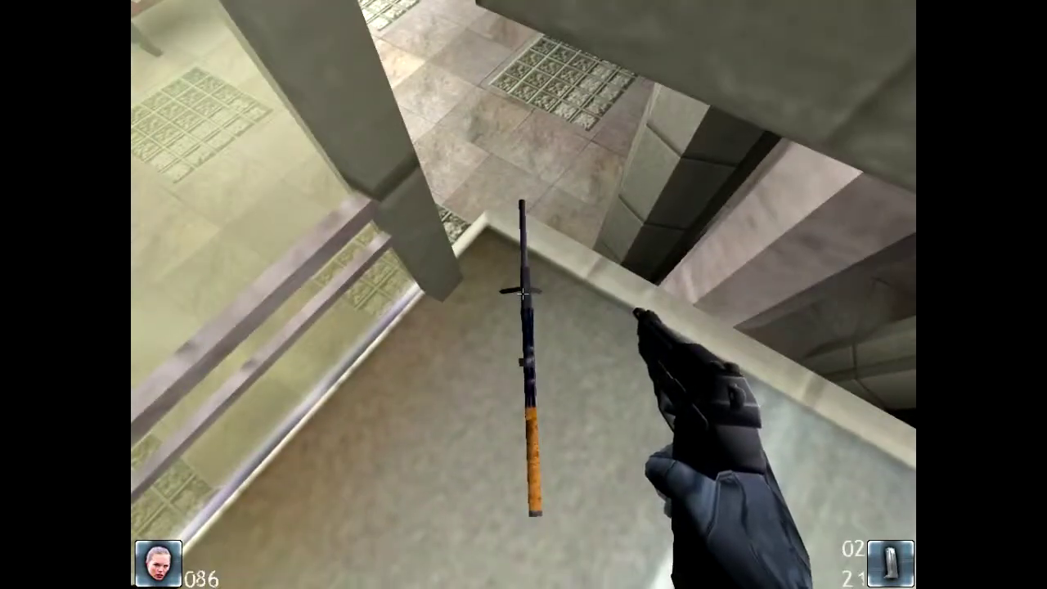
key(e)
right_click(524, 294)
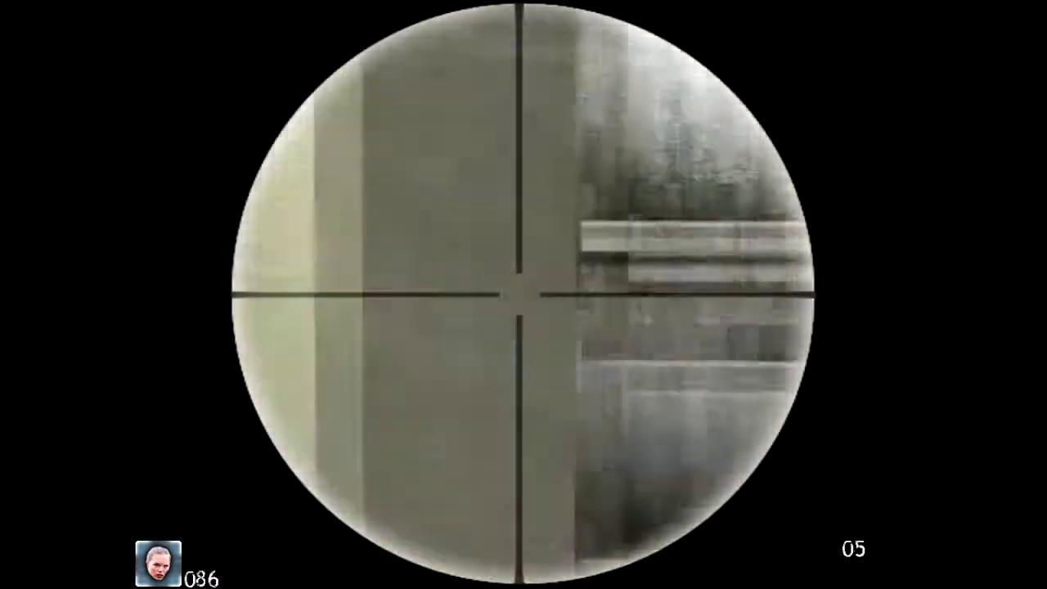
right_click(523, 295)
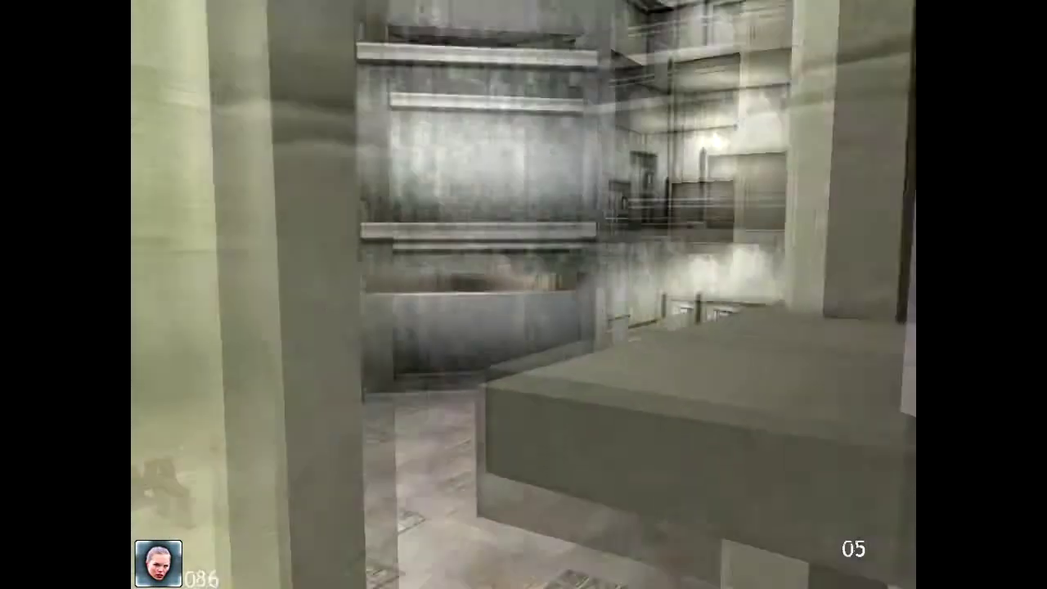
key(2)
key(e)
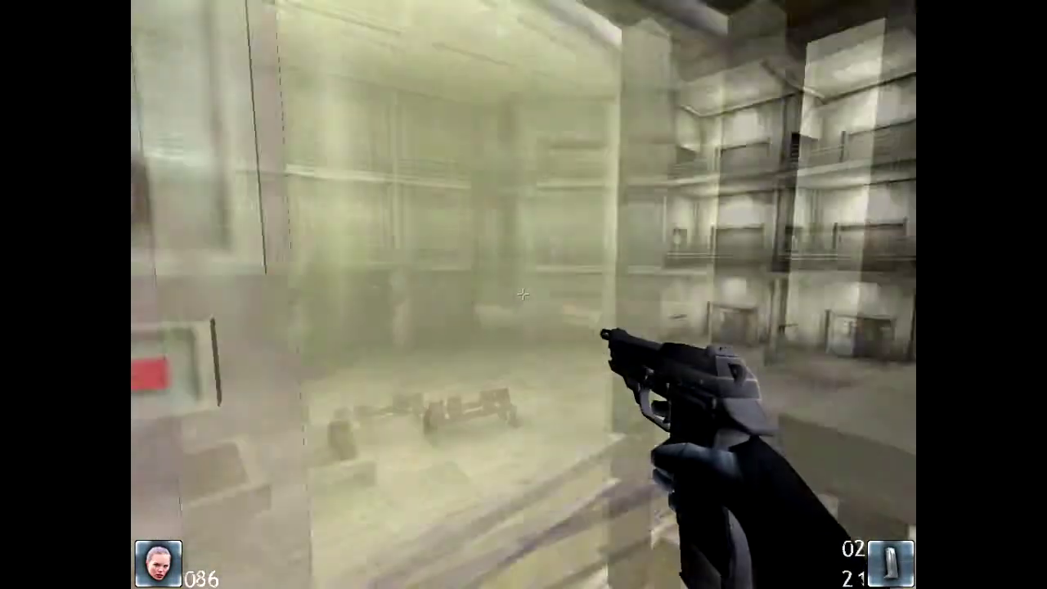
key(w)
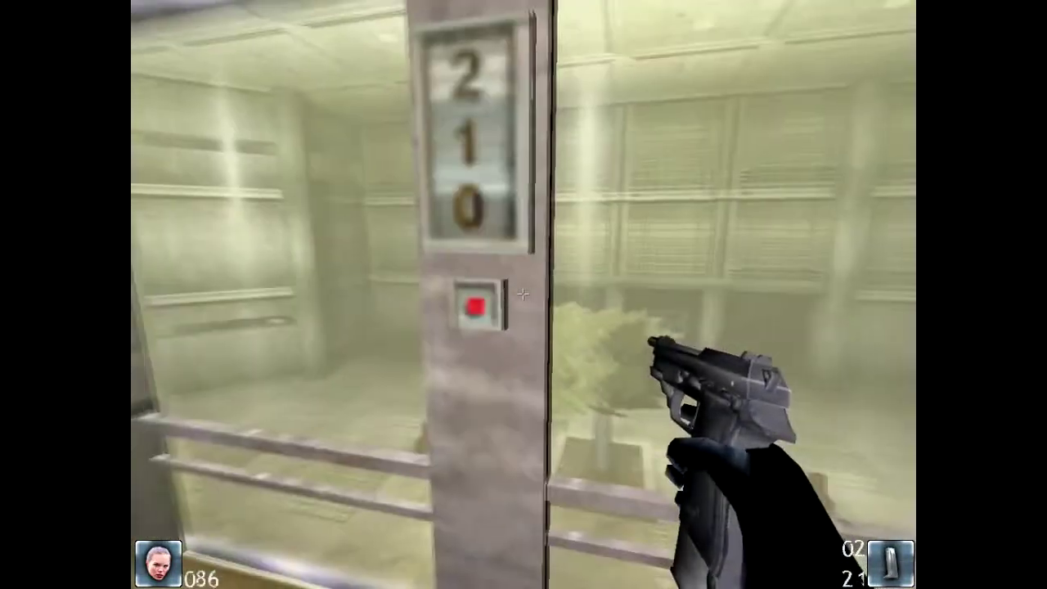
key(e)
drag(524, 294, 524, 295)
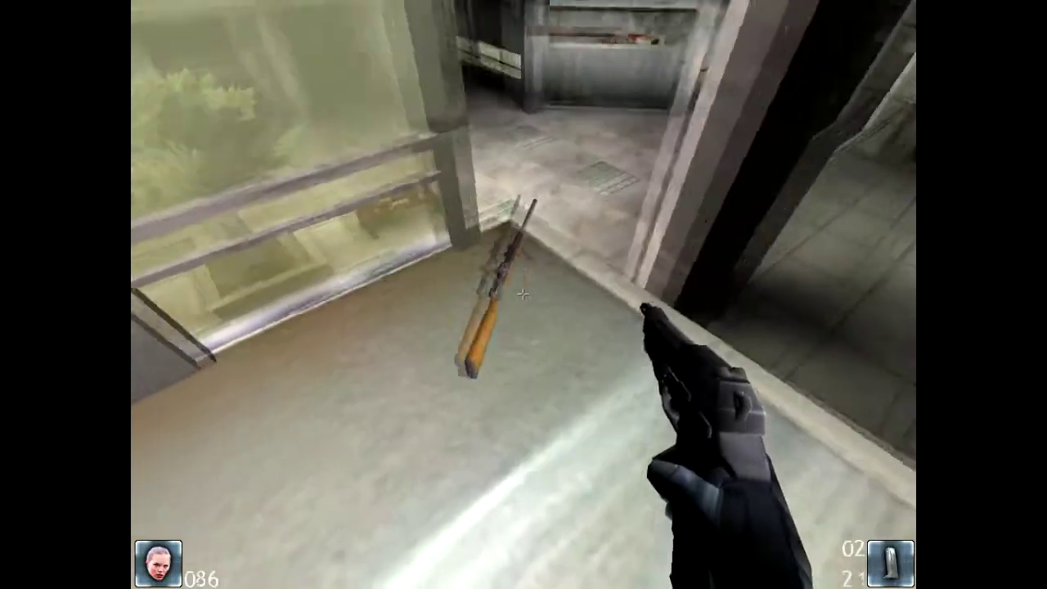
key(w)
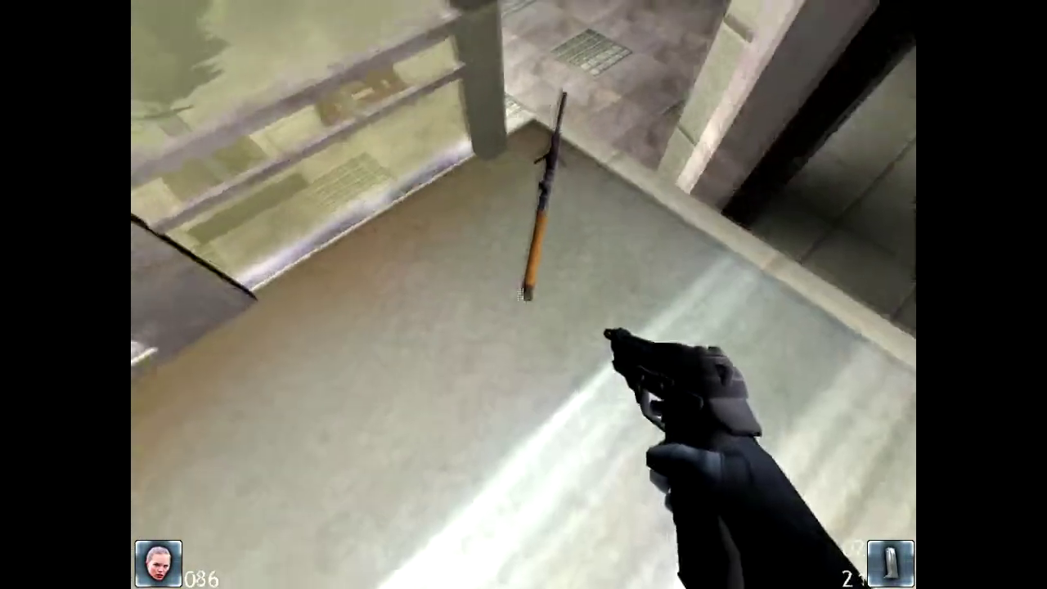
key(w)
right_click(523, 294)
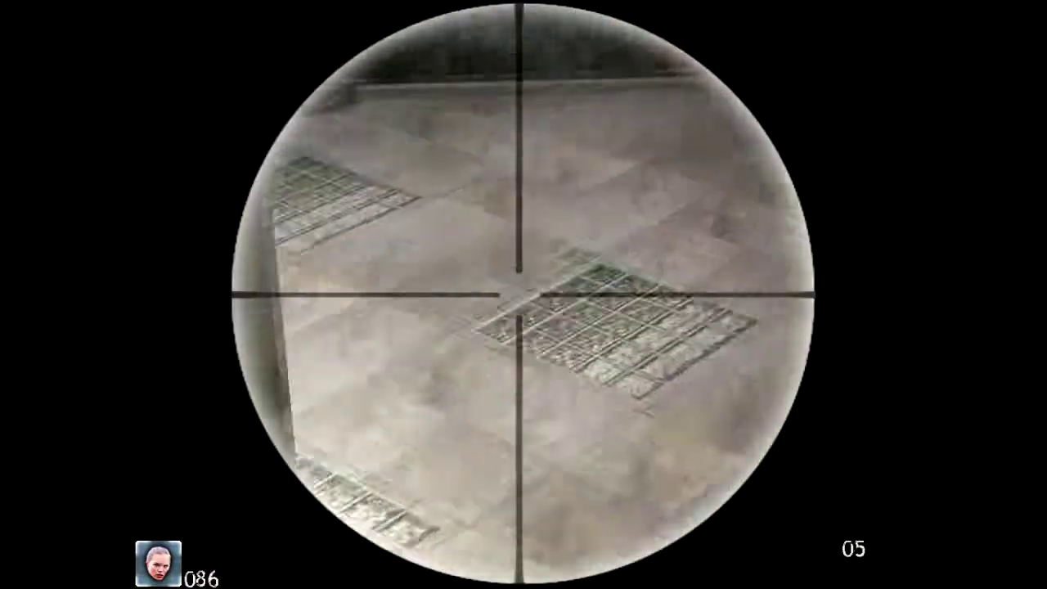
drag(523, 295, 523, 294)
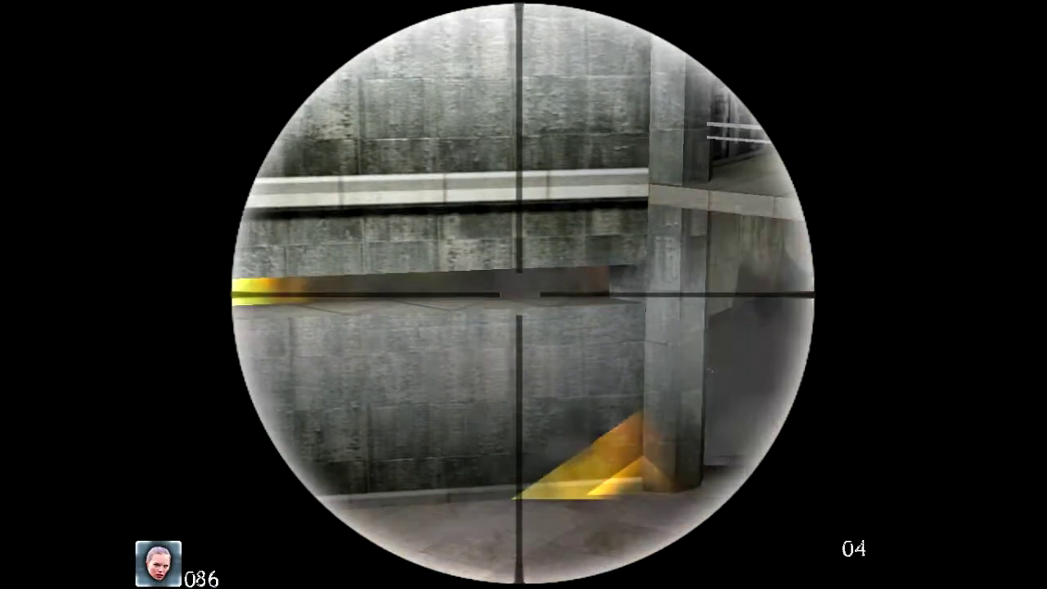
right_click(523, 295)
key(w)
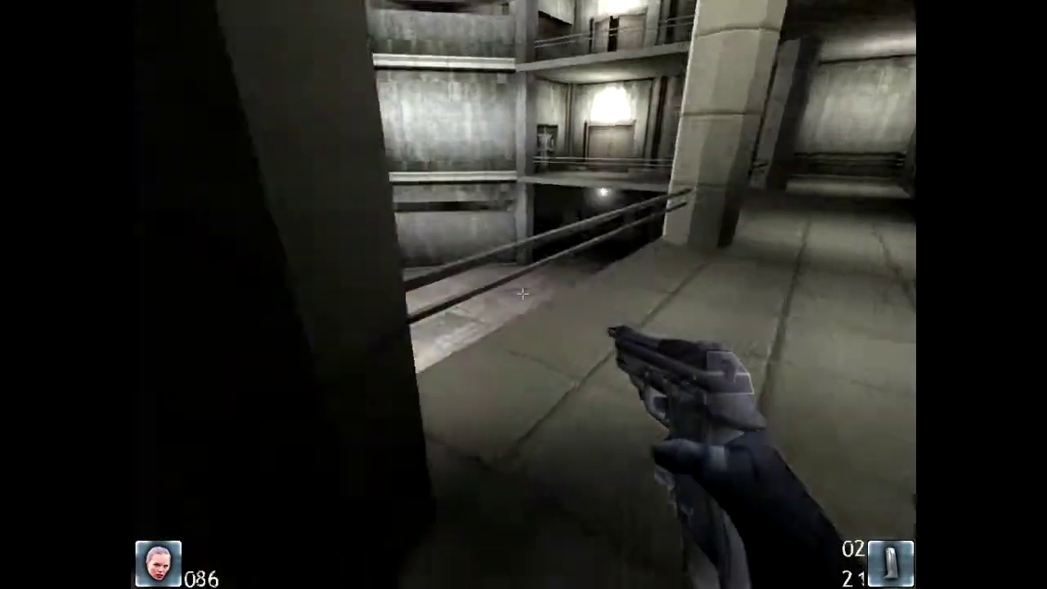
key(w)
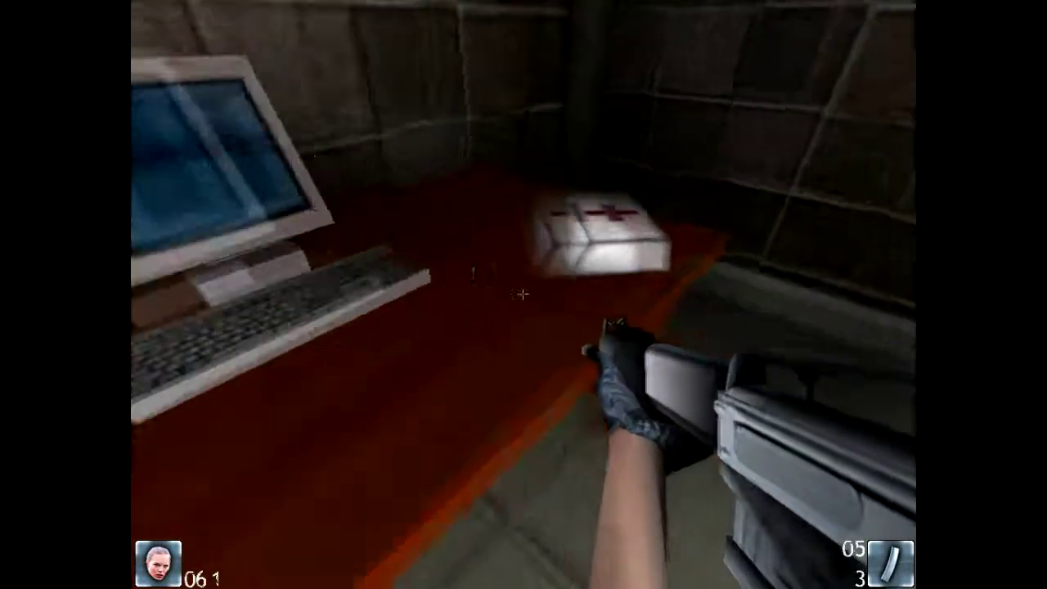
key(Return)
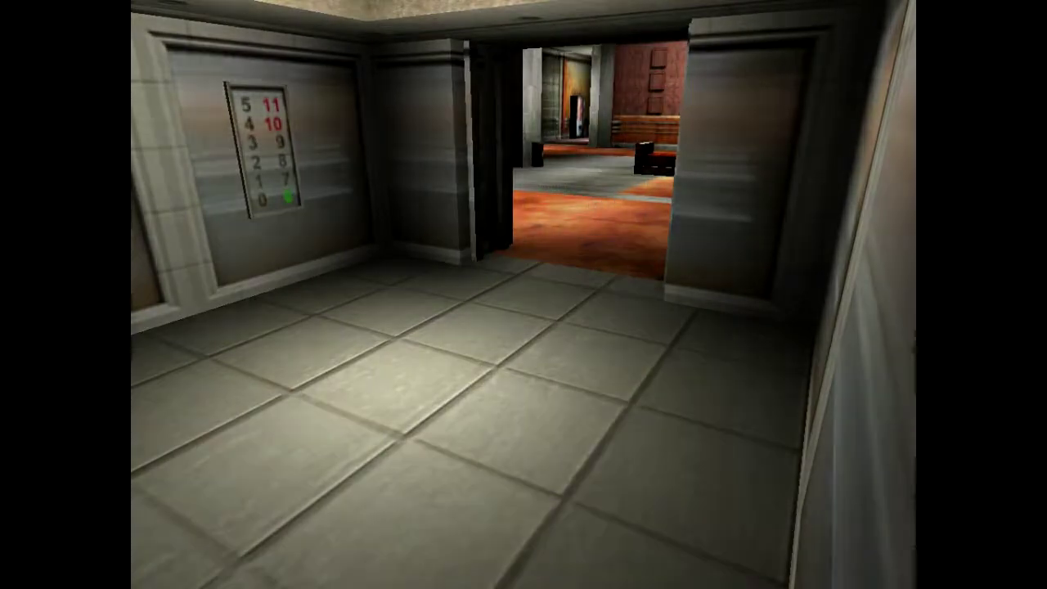
key(w)
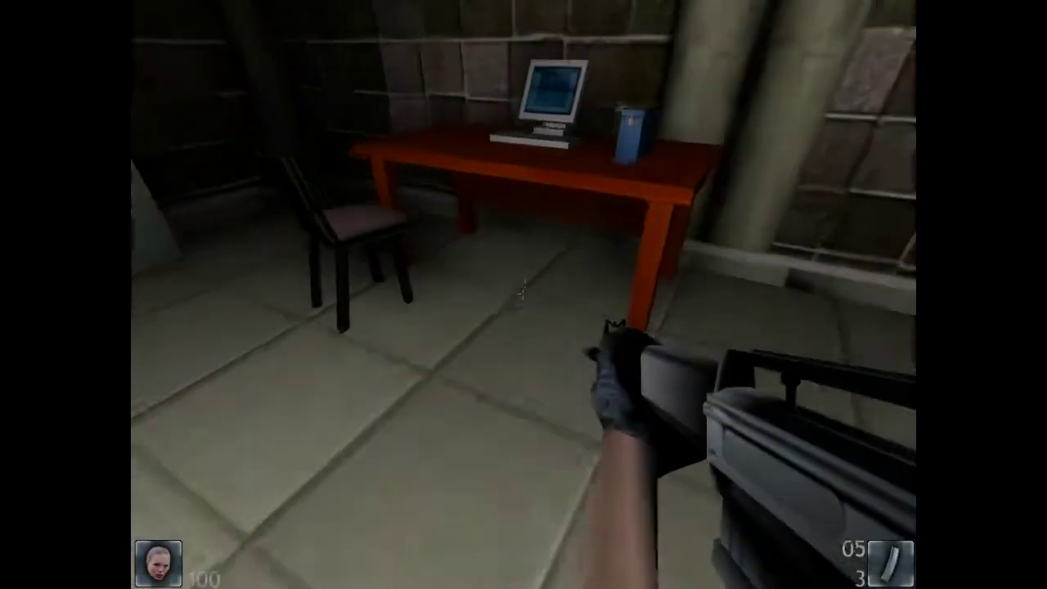
key(w)
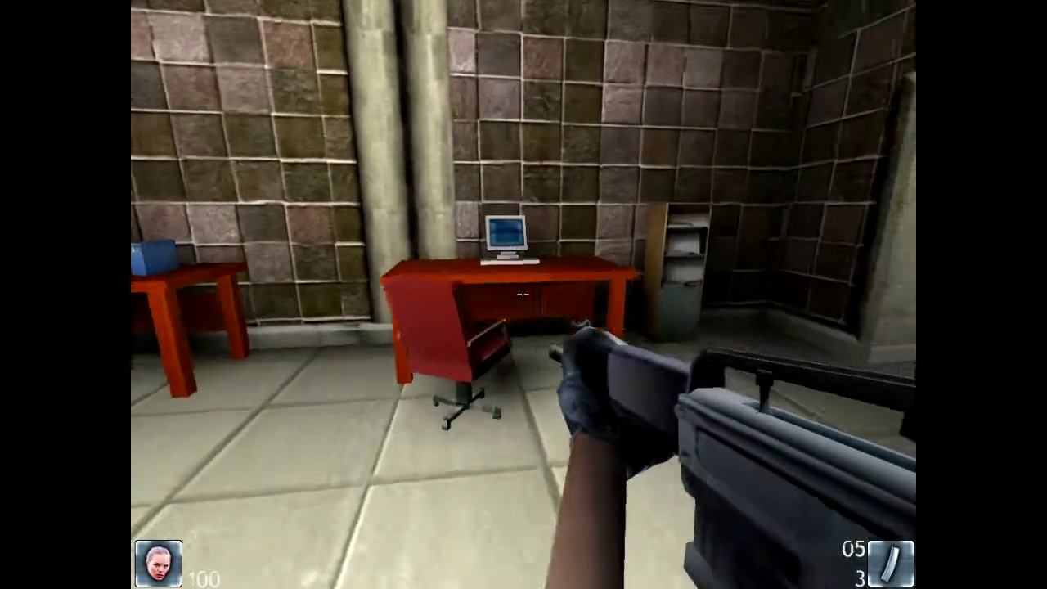
key(w)
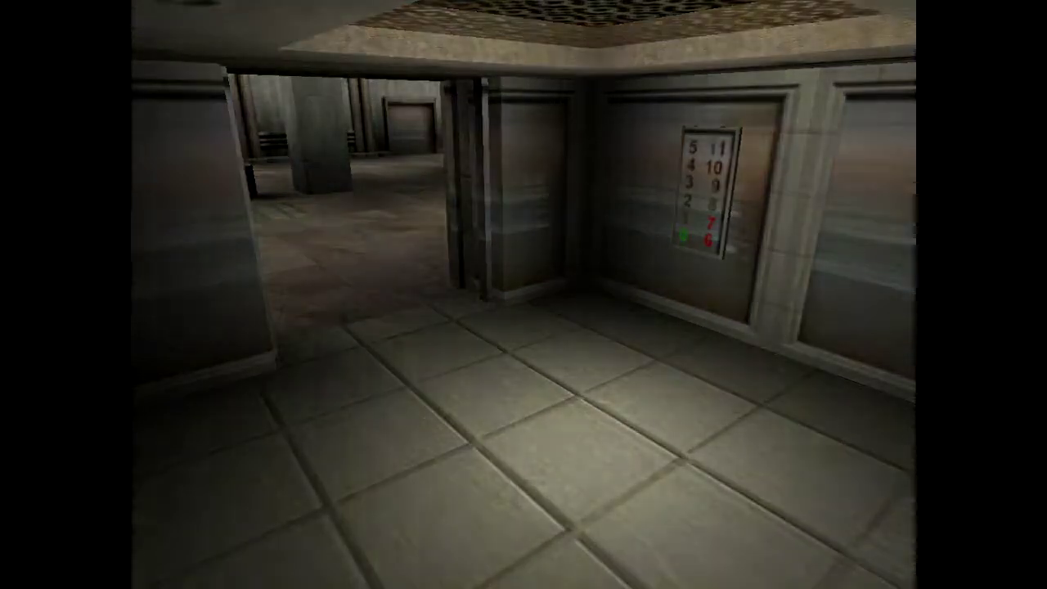
key(w)
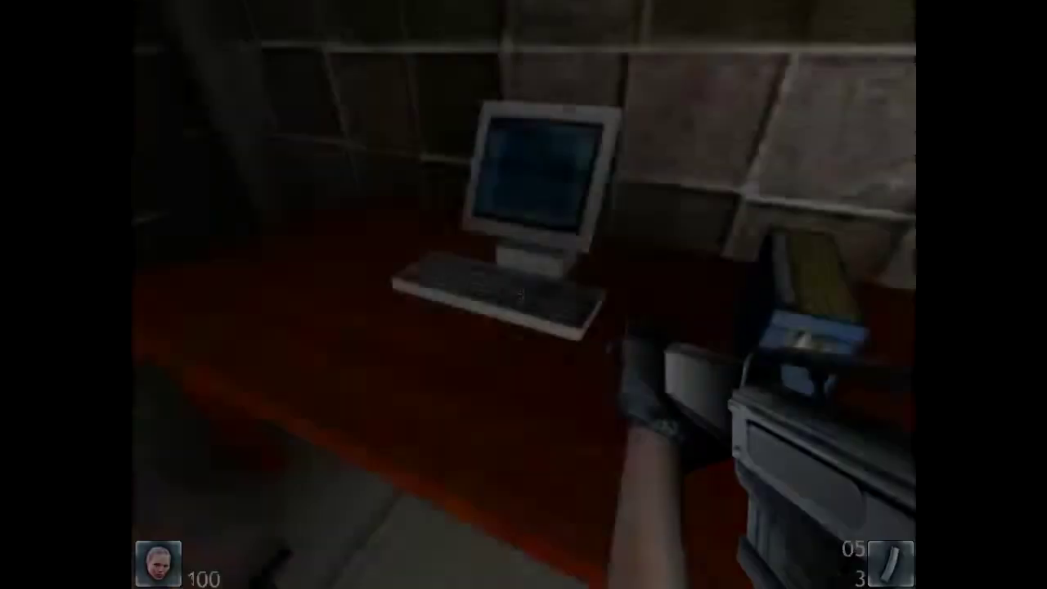
key(w)
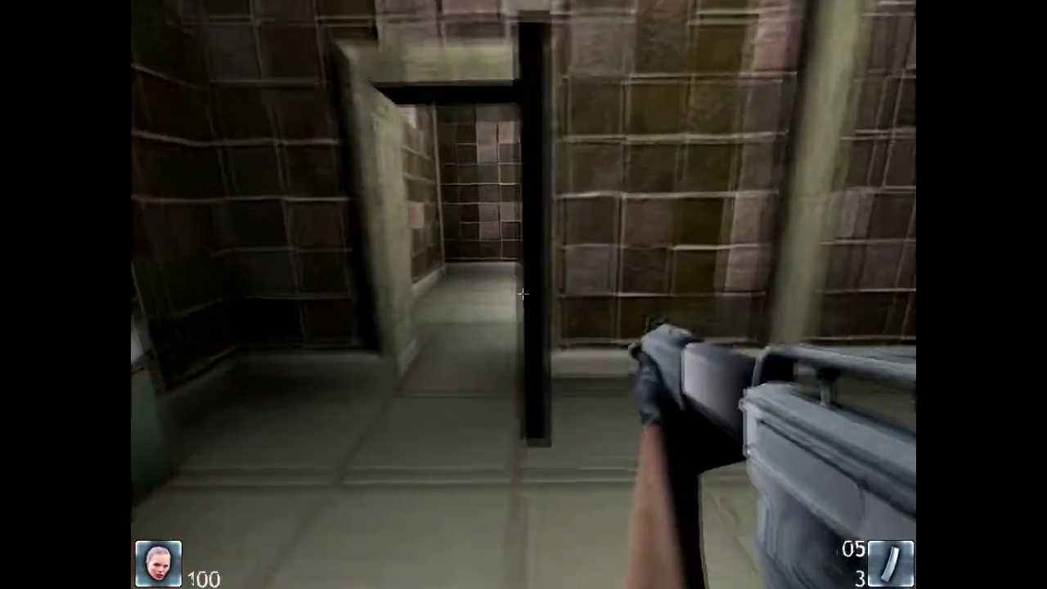
key(w)
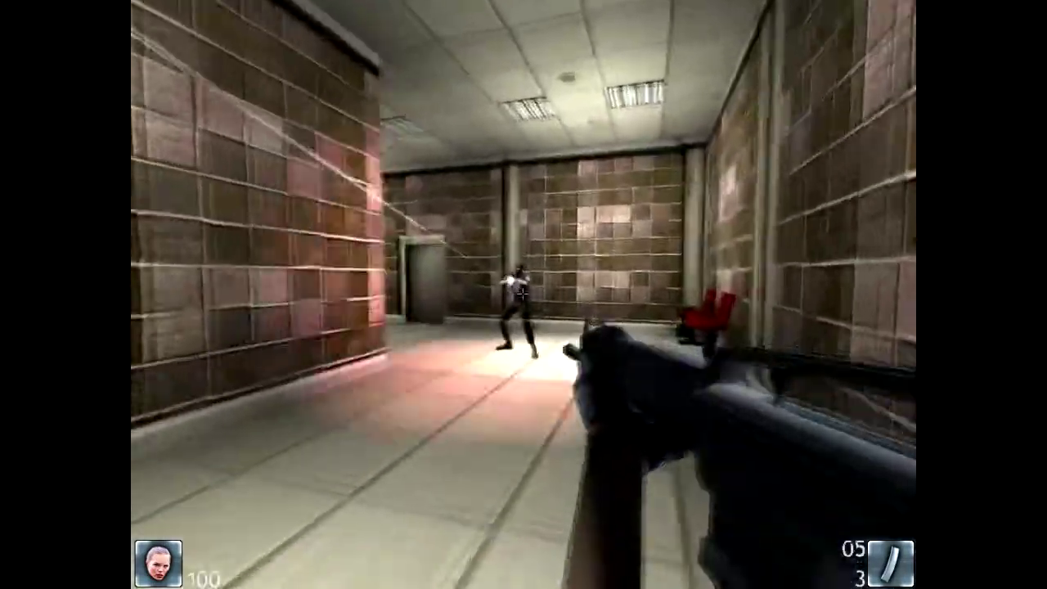
click(524, 294)
key(w)
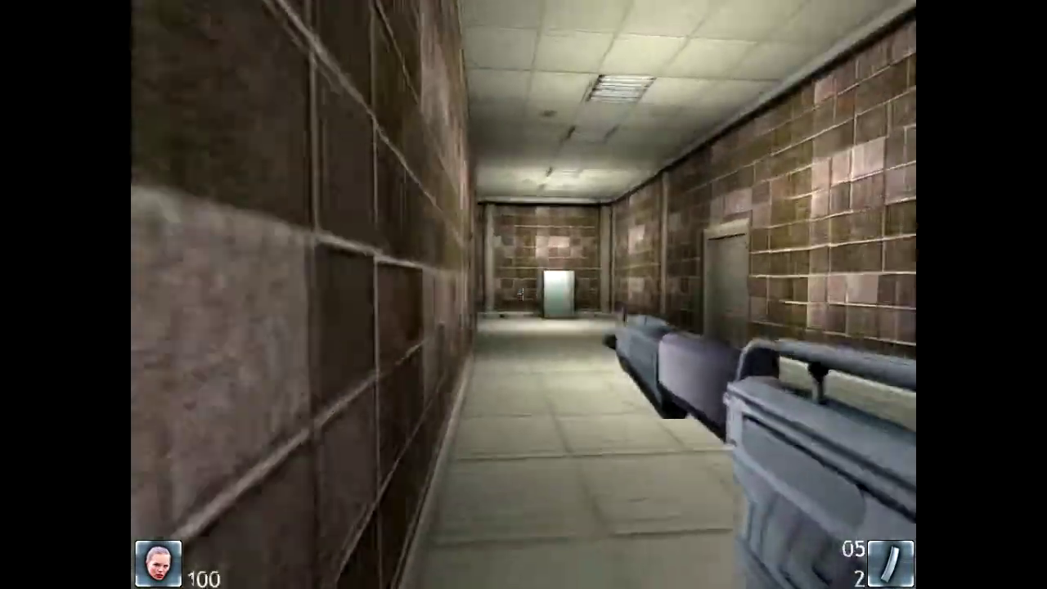
key(r)
key(w)
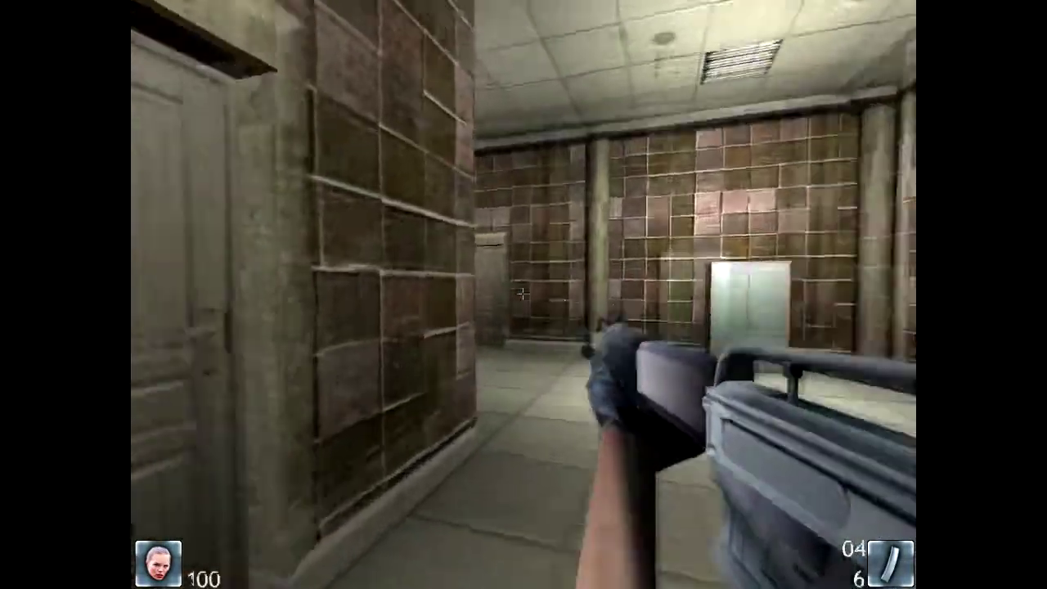
key(w)
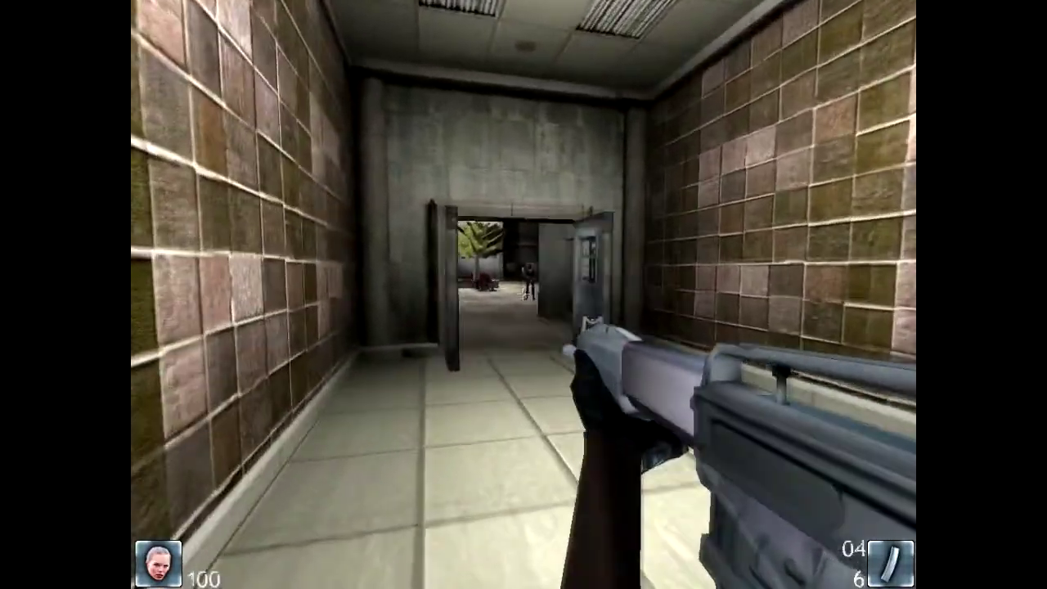
click(524, 294)
key(w)
click(524, 294)
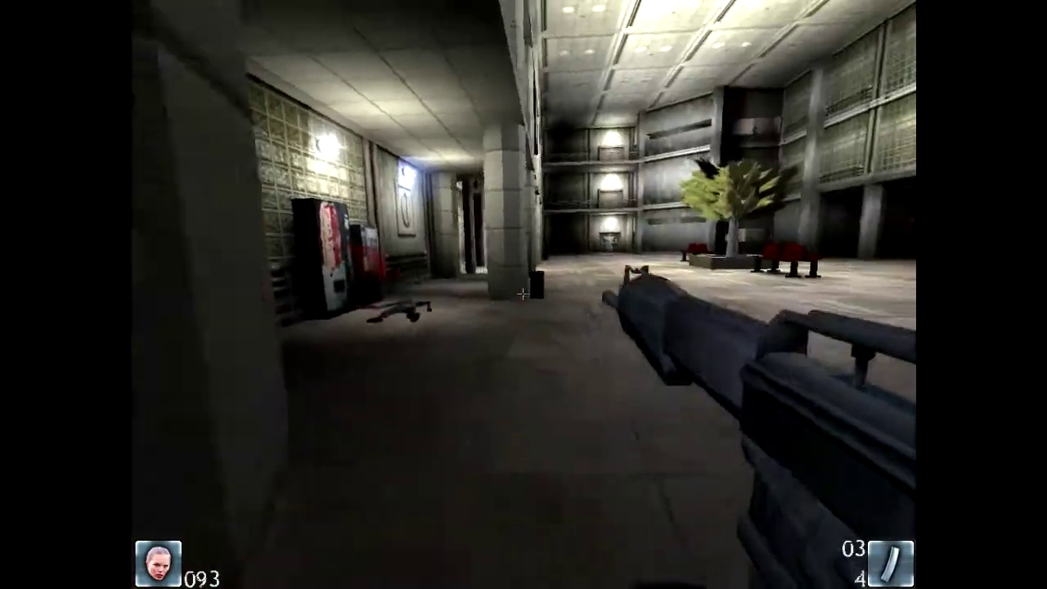
key(w)
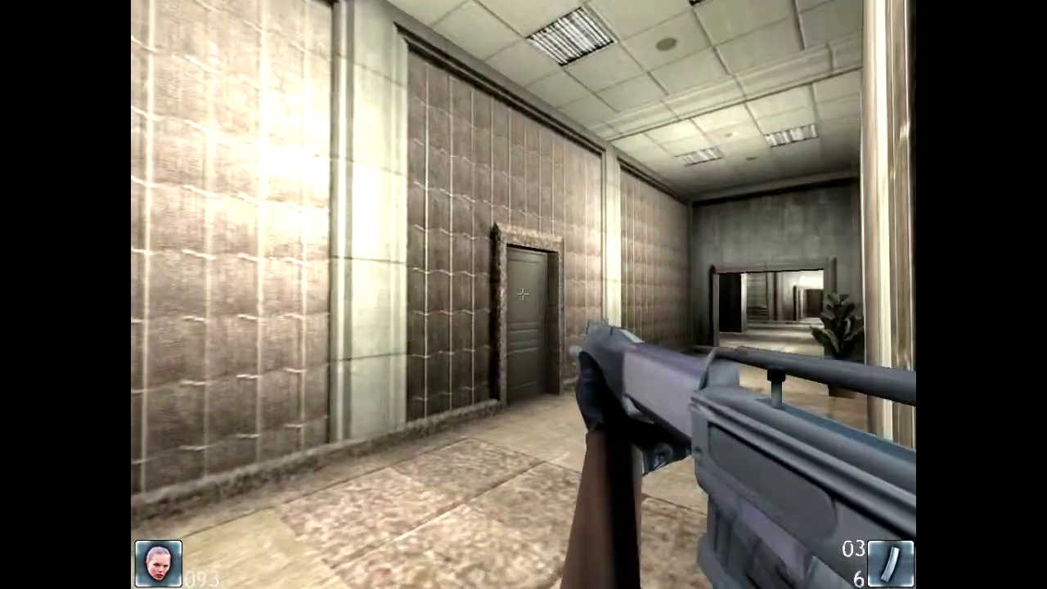
key(w)
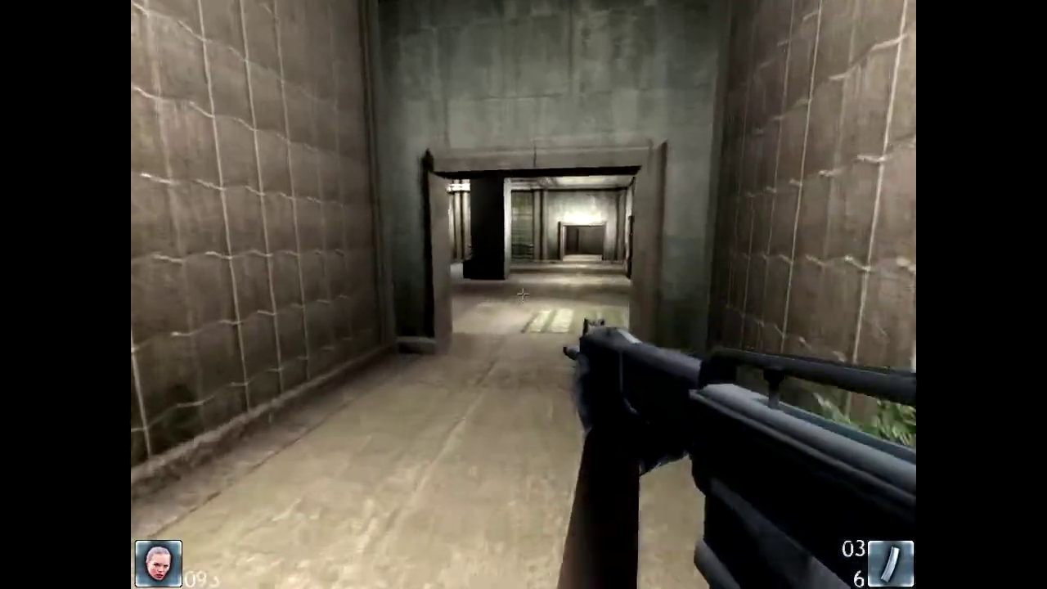
key(2)
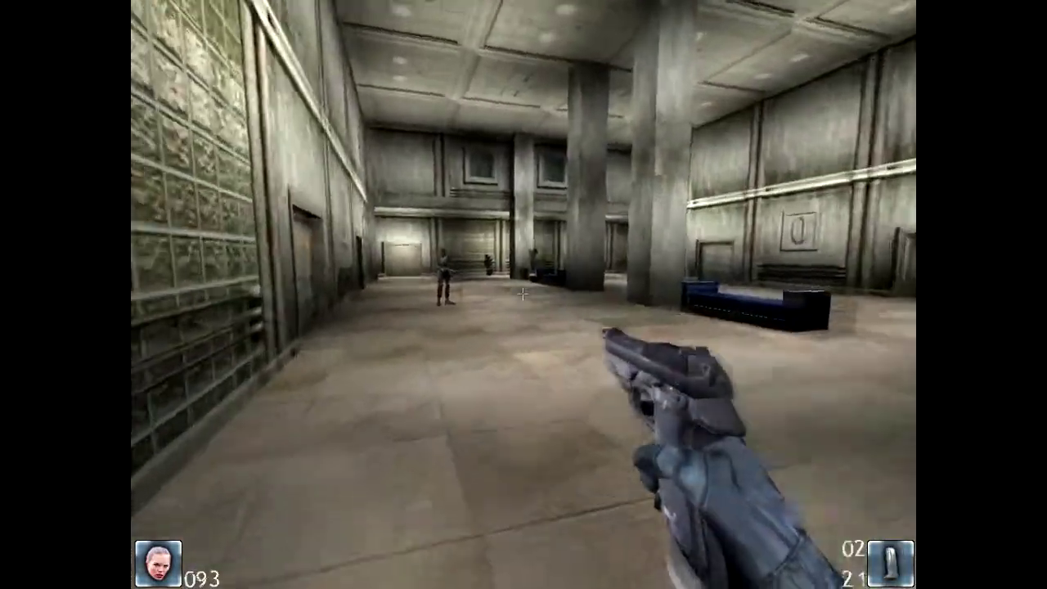
key(w)
key(w)
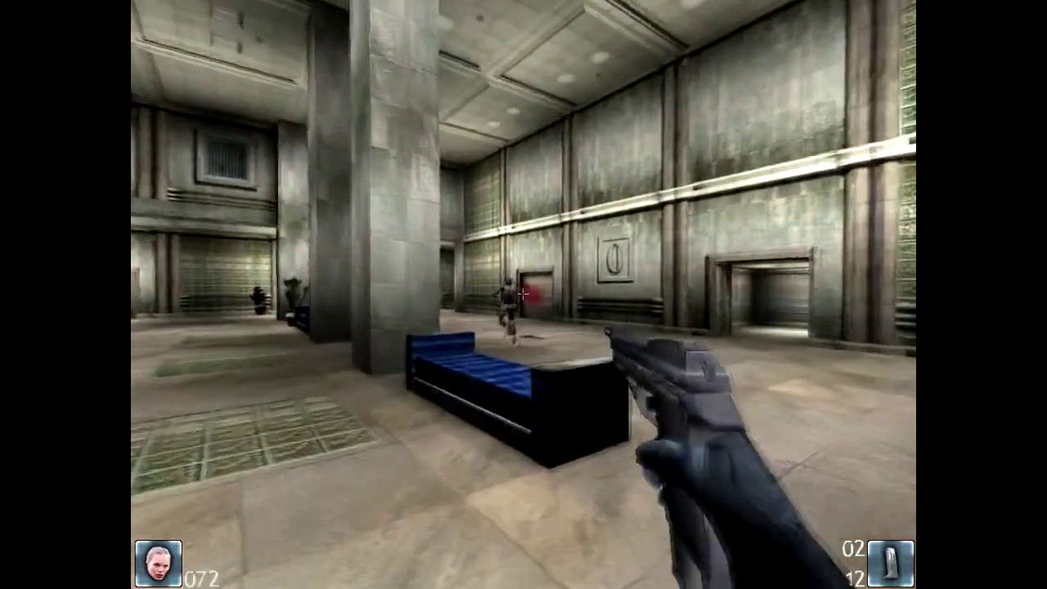
click(524, 294)
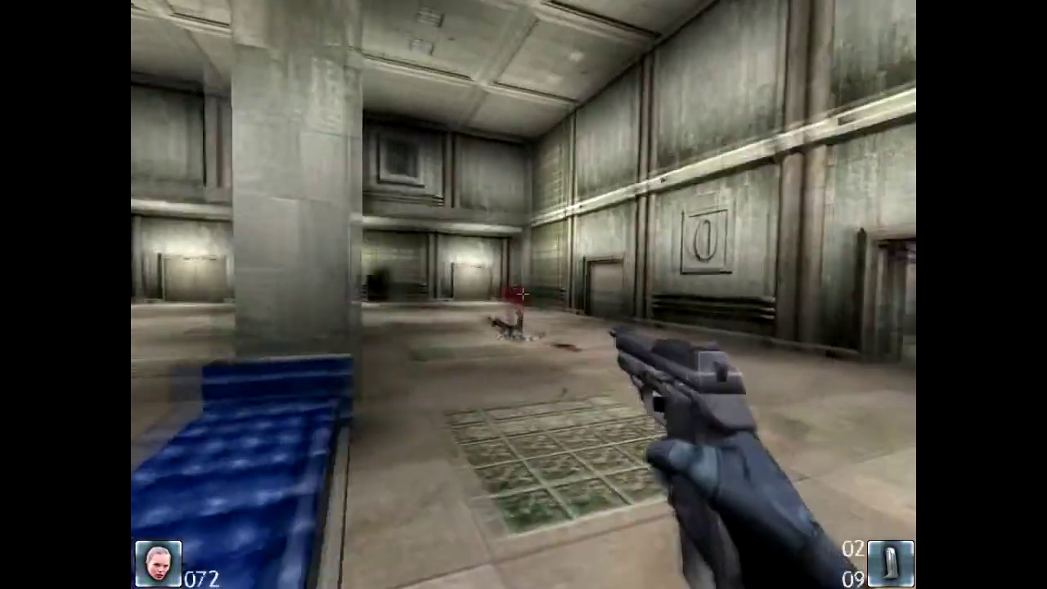
click(523, 294)
key(w)
key(w)
key(r)
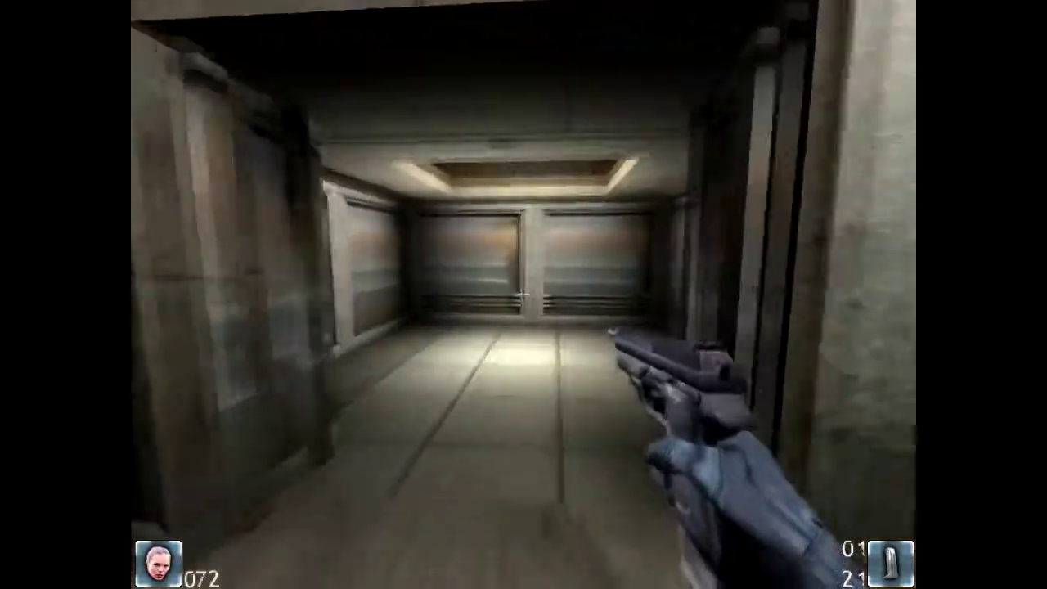
key(w)
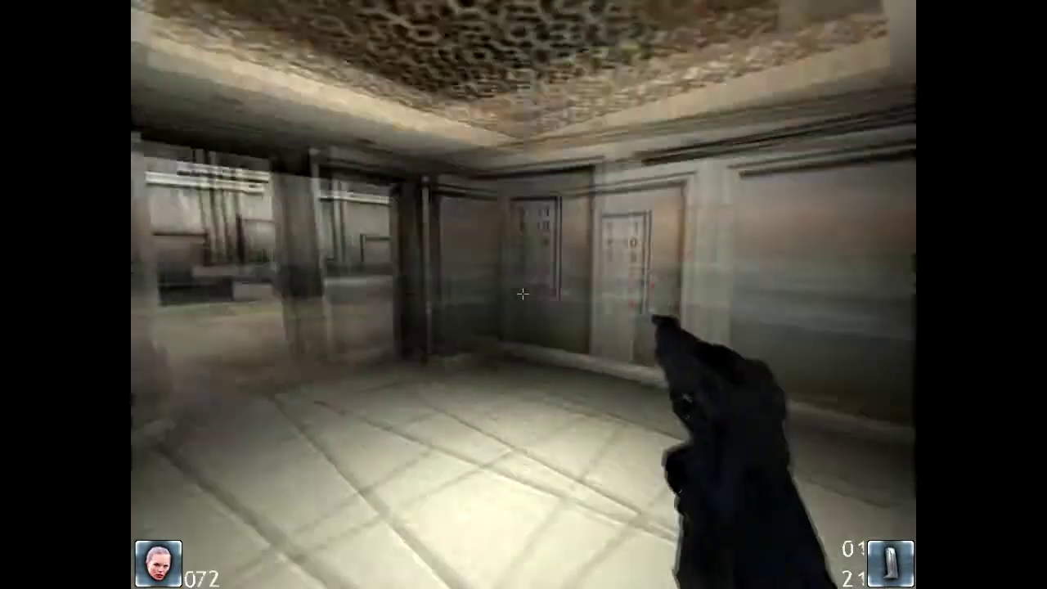
key(w)
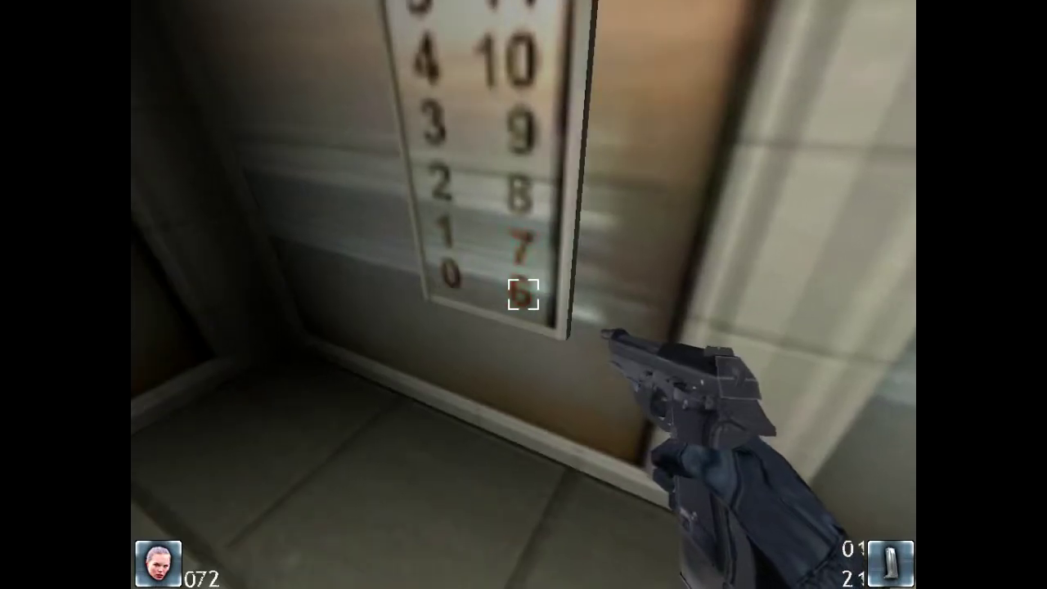
click(523, 294)
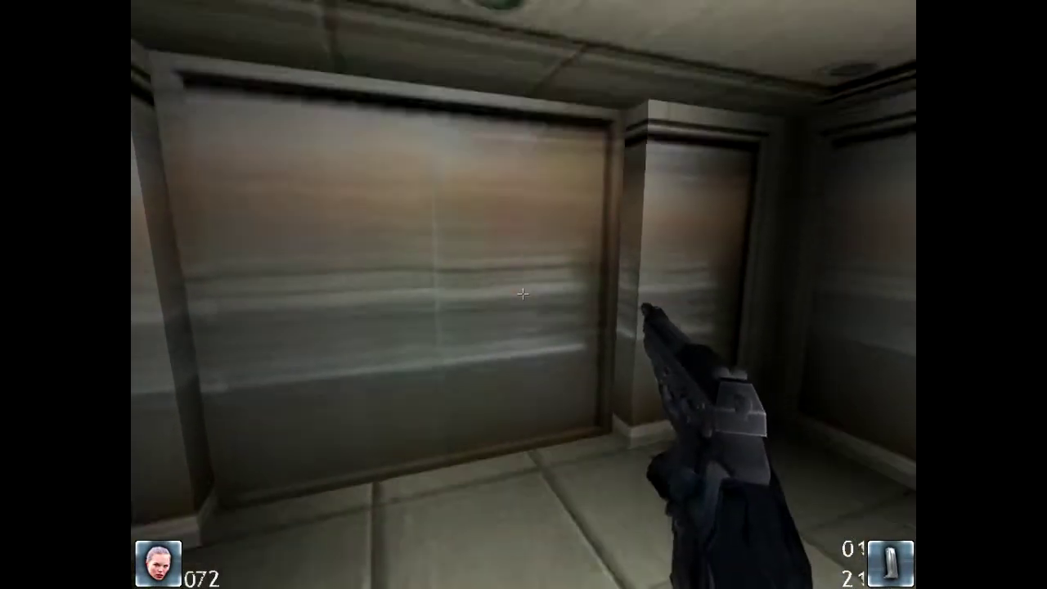
drag(523, 294, 327, 295)
drag(522, 294, 736, 295)
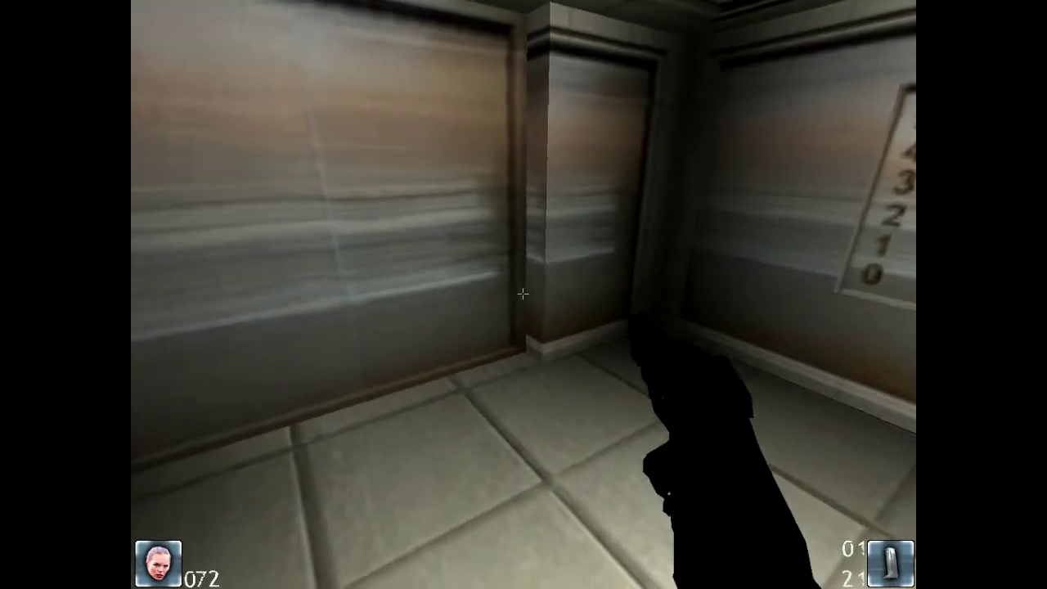
drag(523, 293, 719, 294)
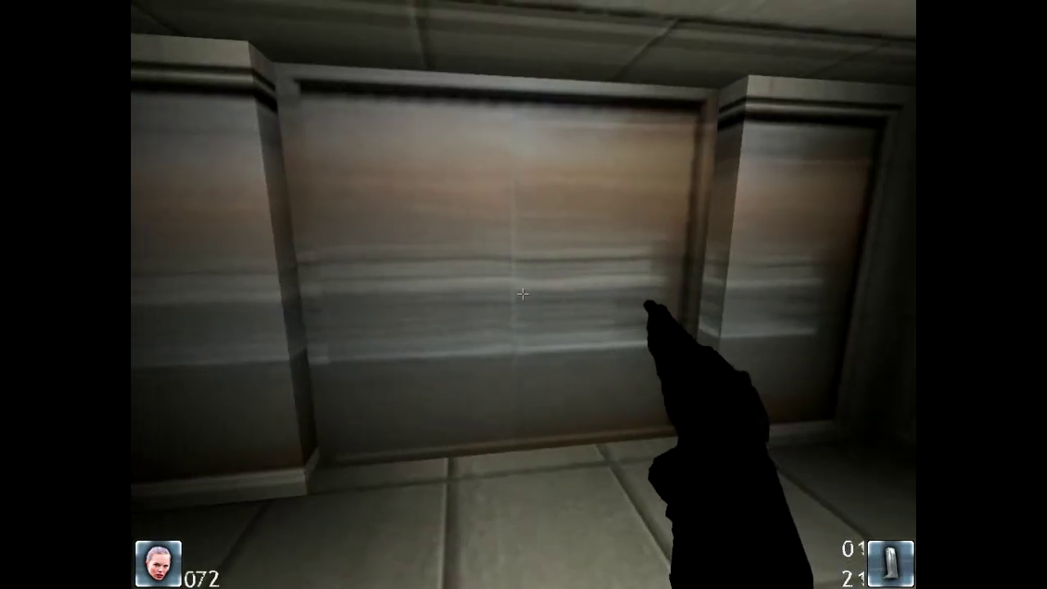
key(a)
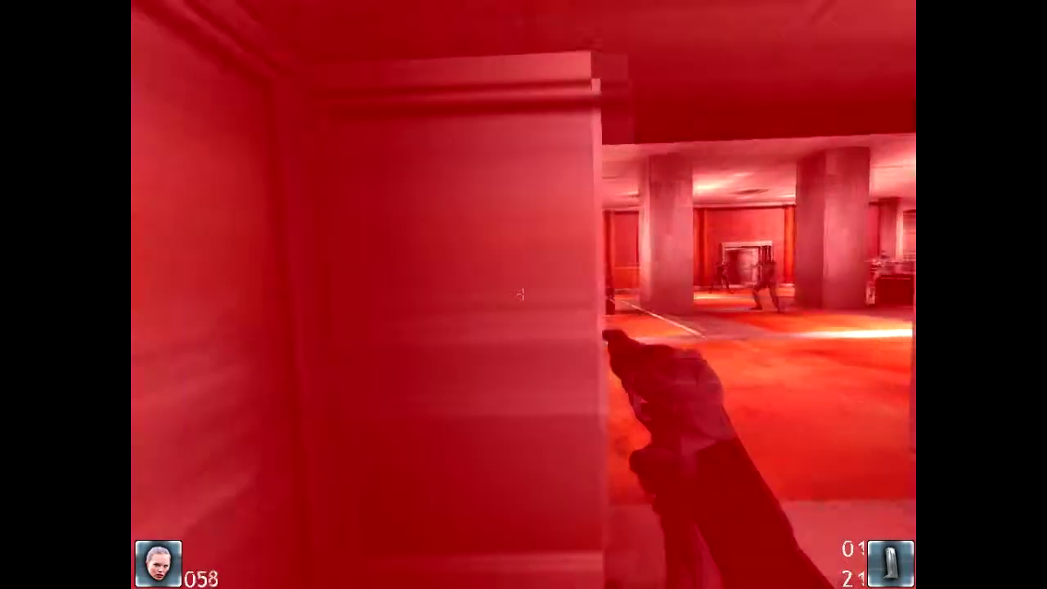
key(d)
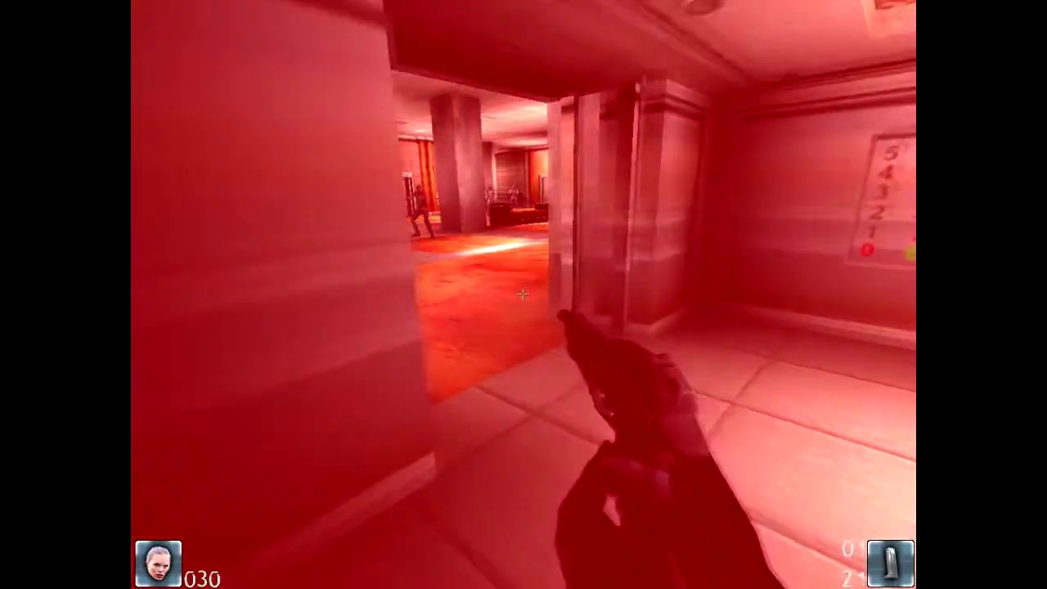
key(d)
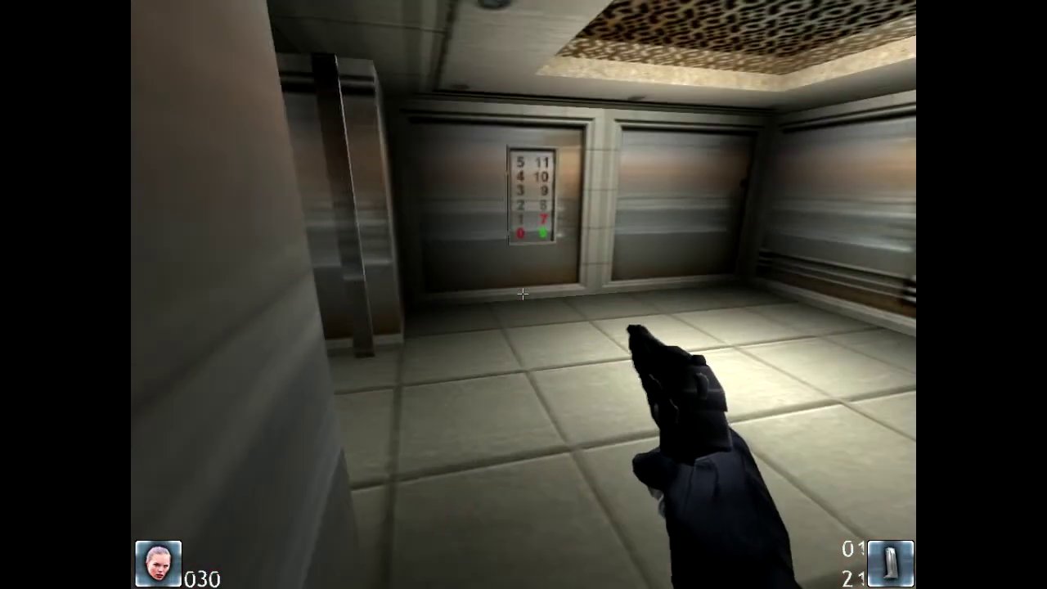
key(d)
key(w)
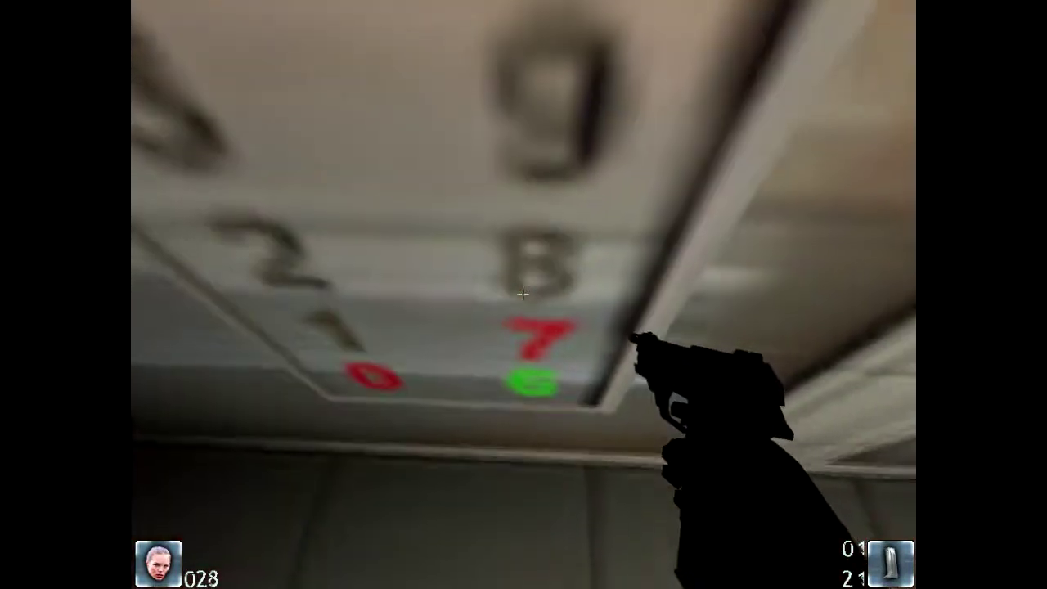
click(523, 293)
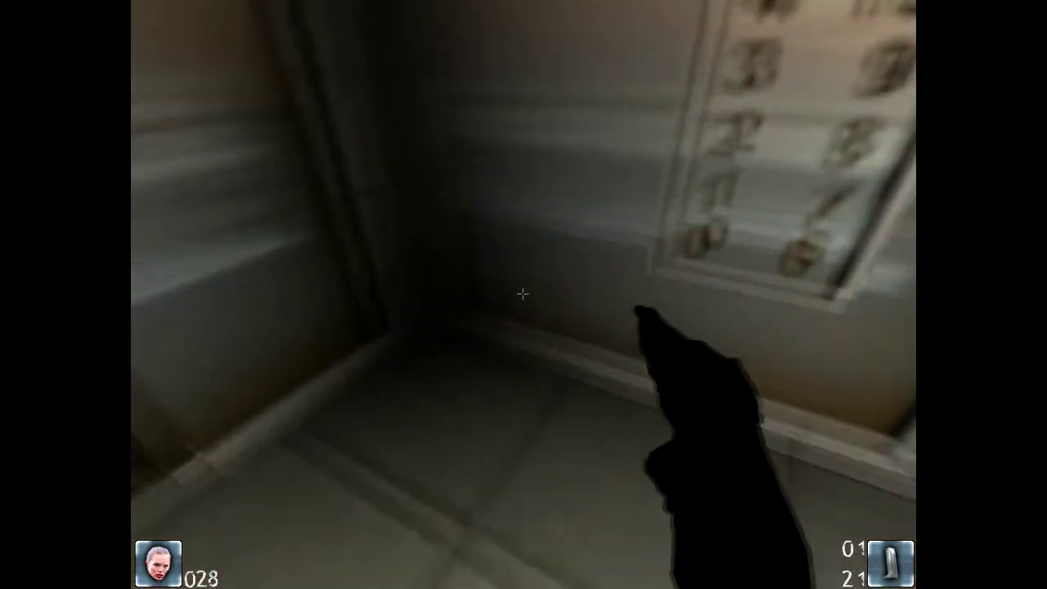
key(a)
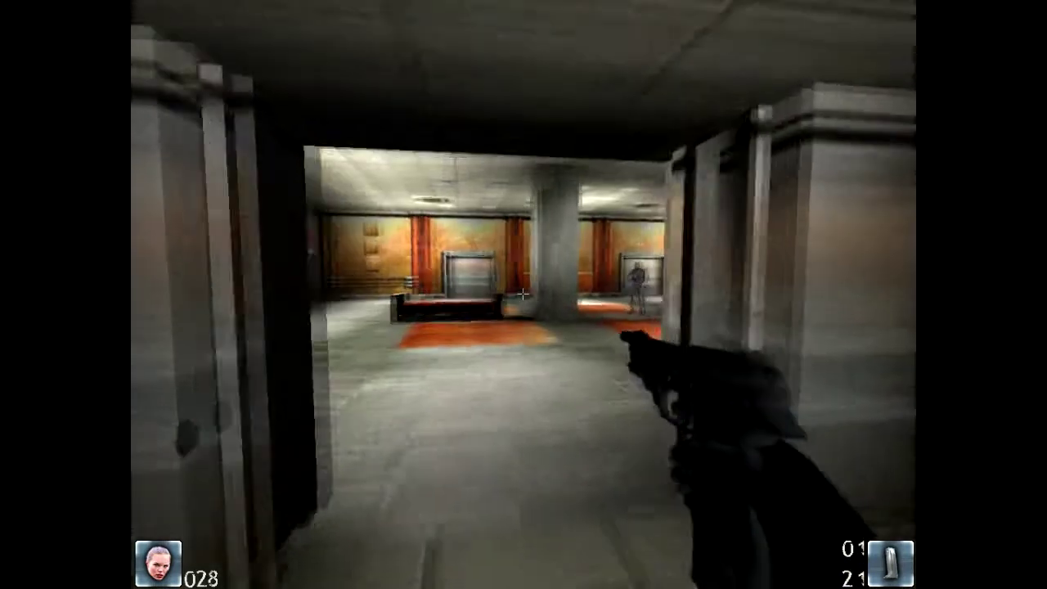
key(w)
click(523, 295)
click(524, 295)
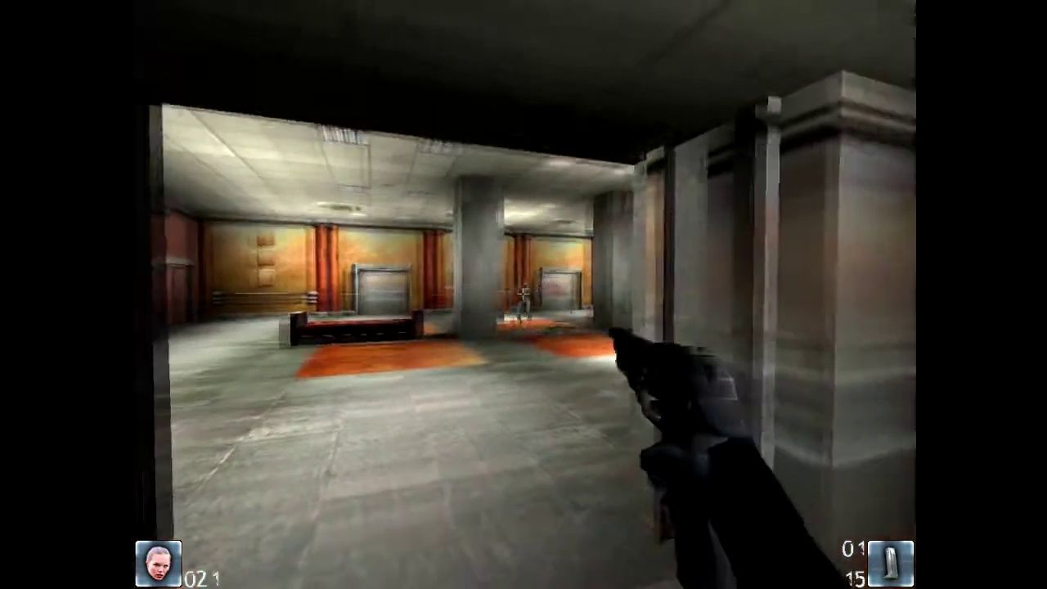
click(524, 295)
click(524, 294)
click(524, 295)
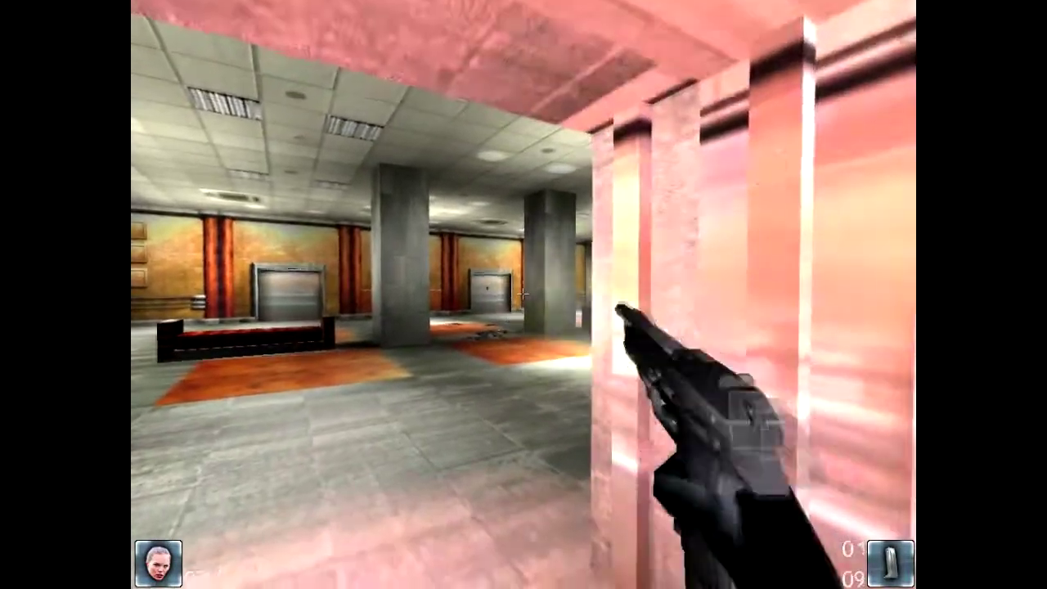
click(523, 295)
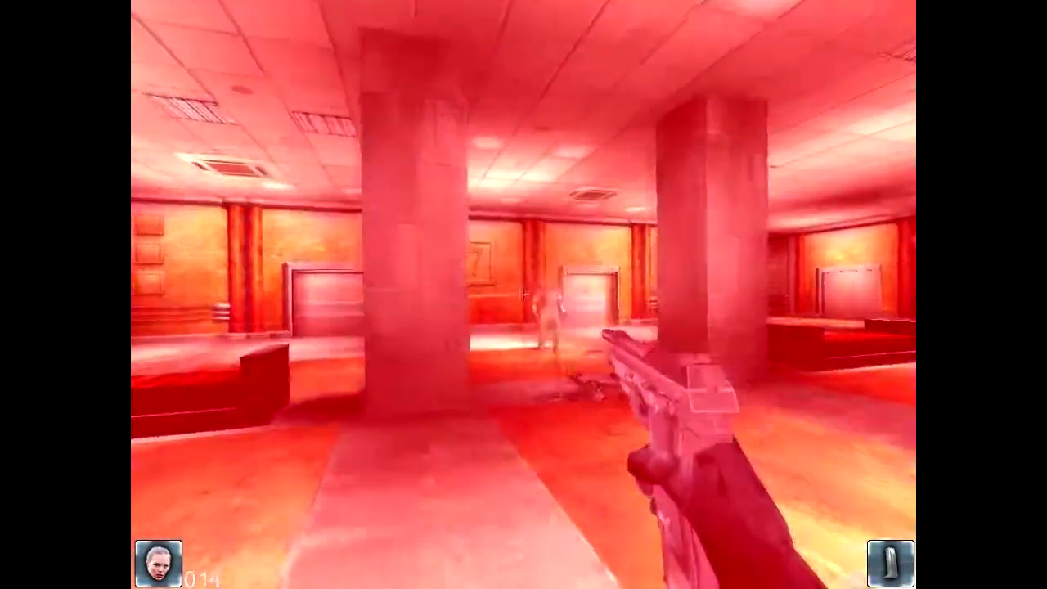
key(w)
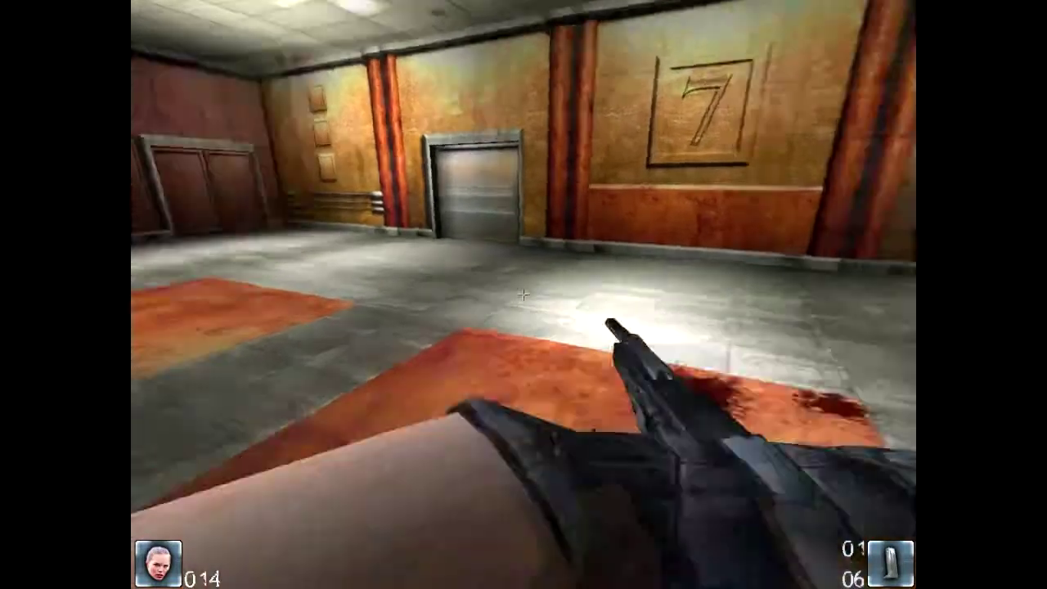
key(w)
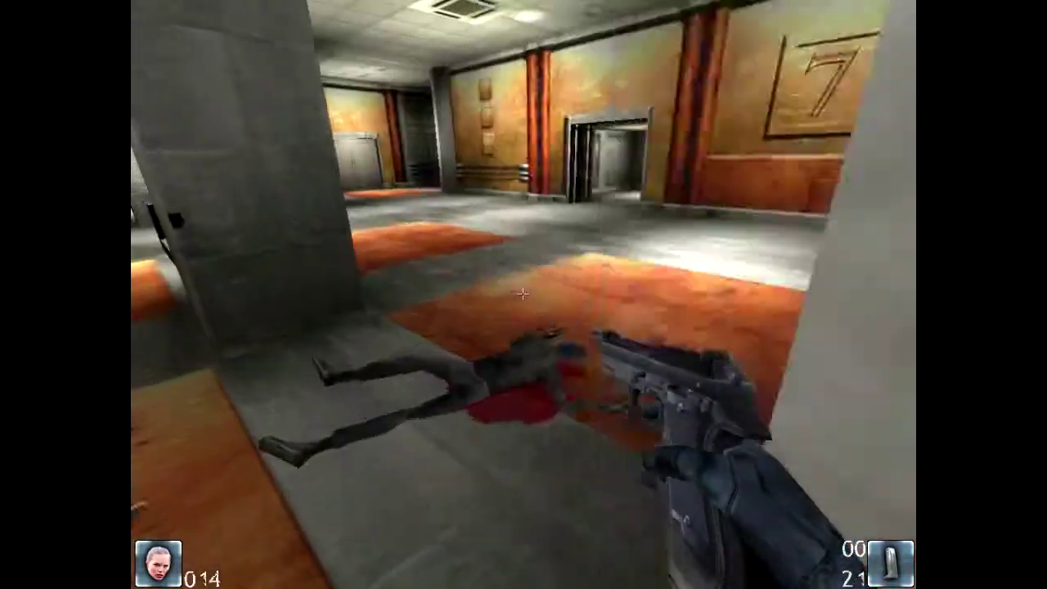
key(w)
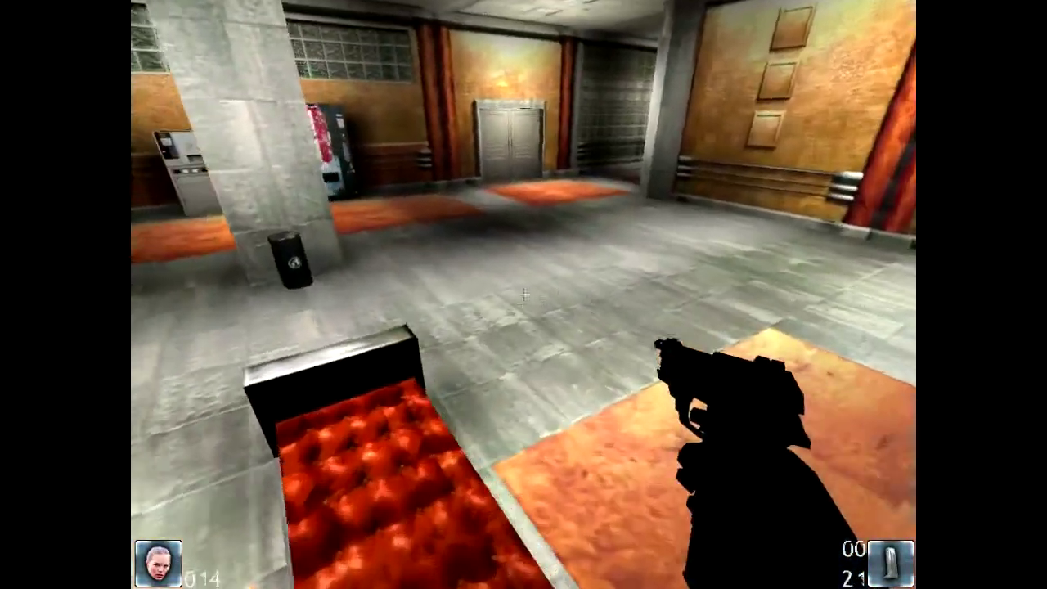
key(w)
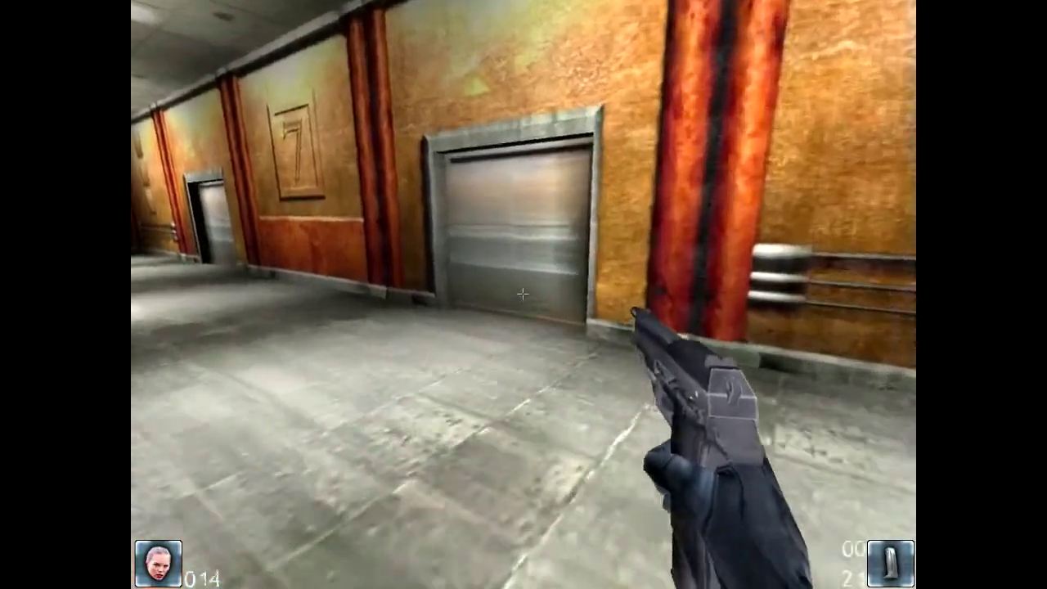
key(w)
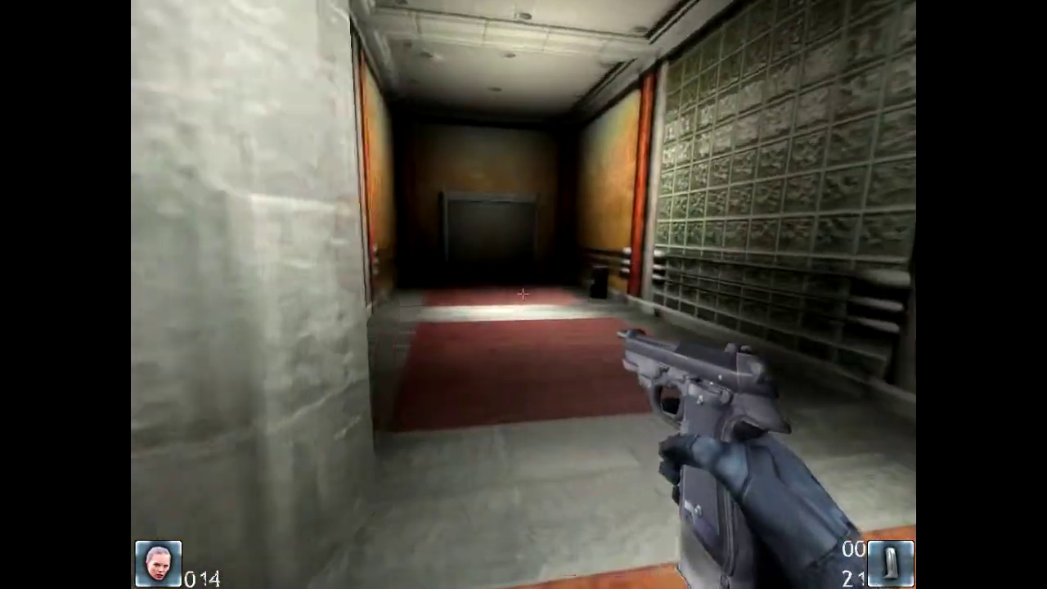
key(w)
key(w)
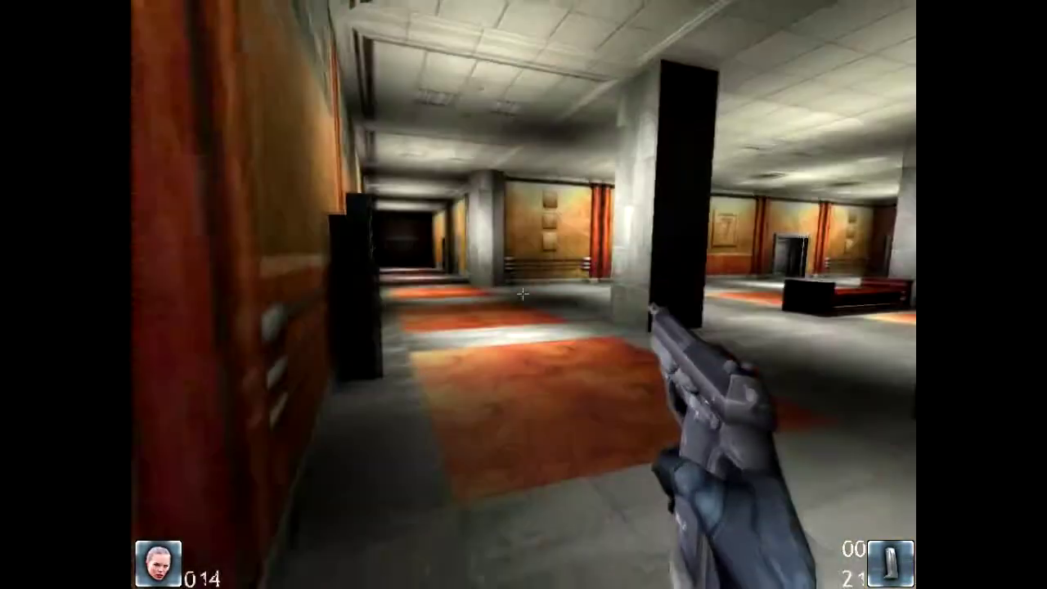
key(w)
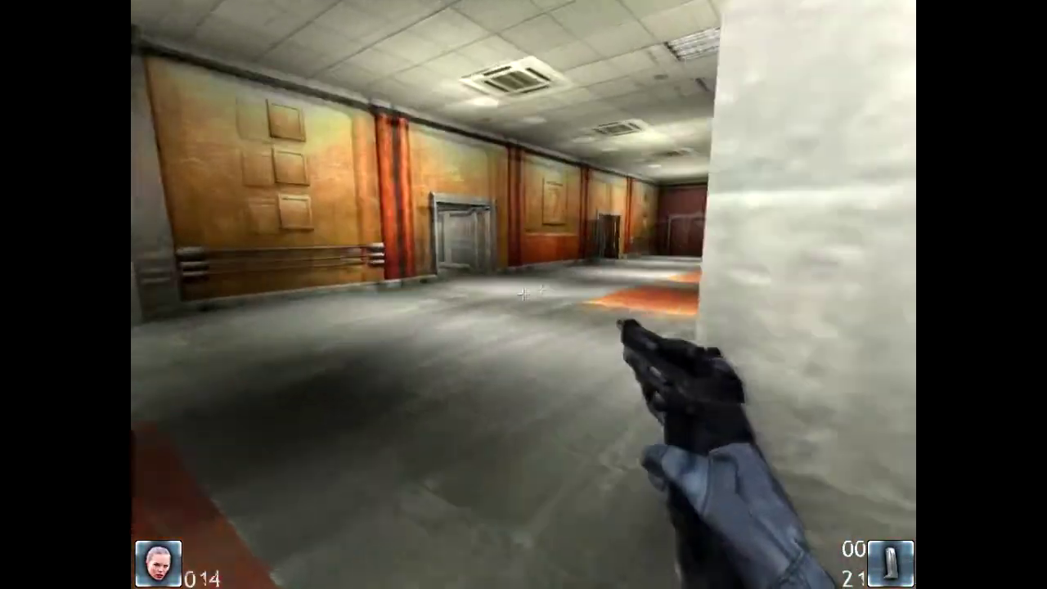
key(w)
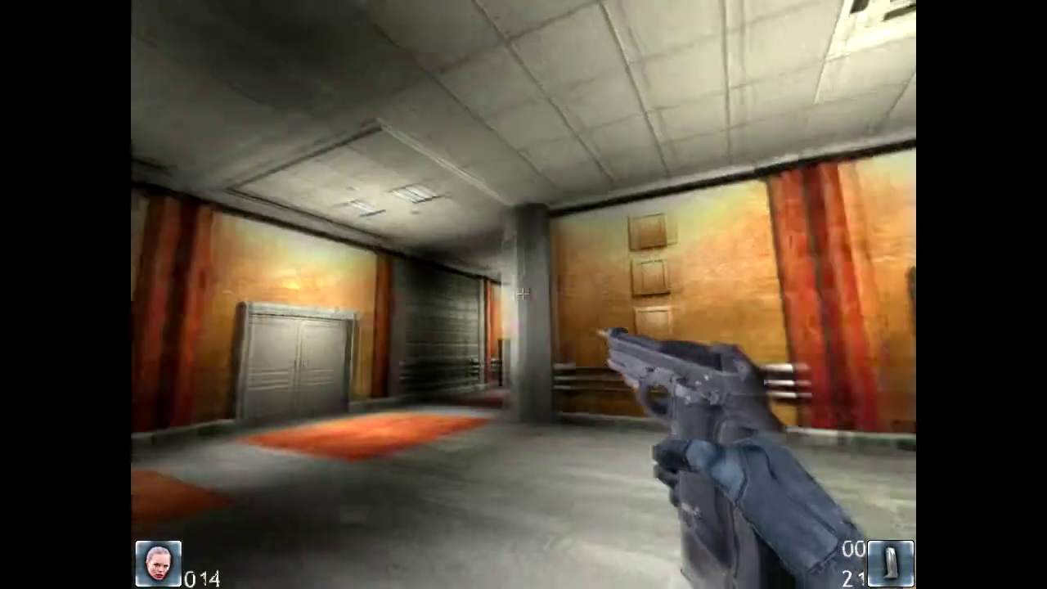
key(w)
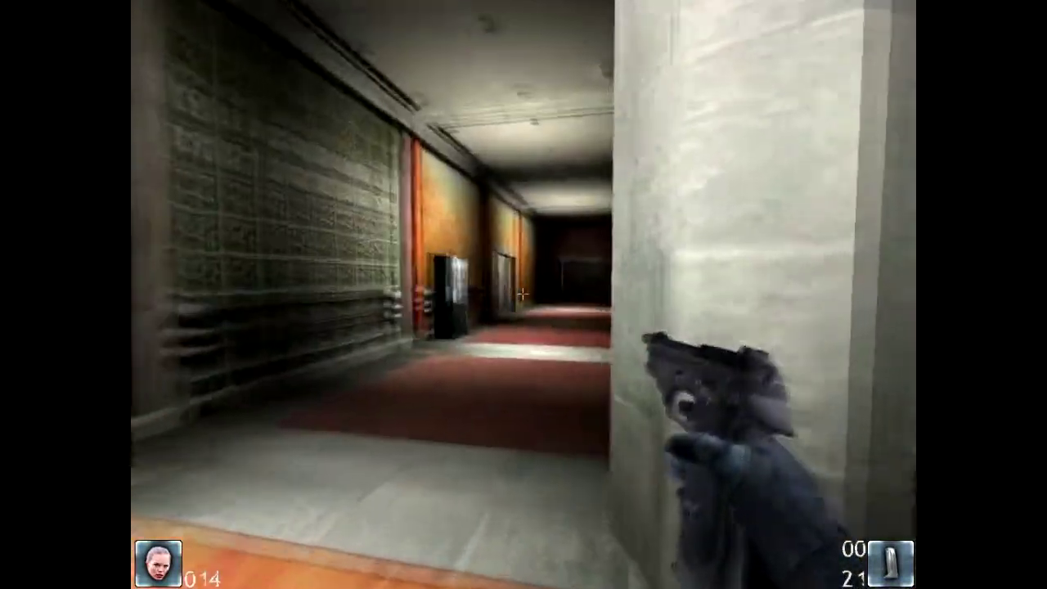
key(w)
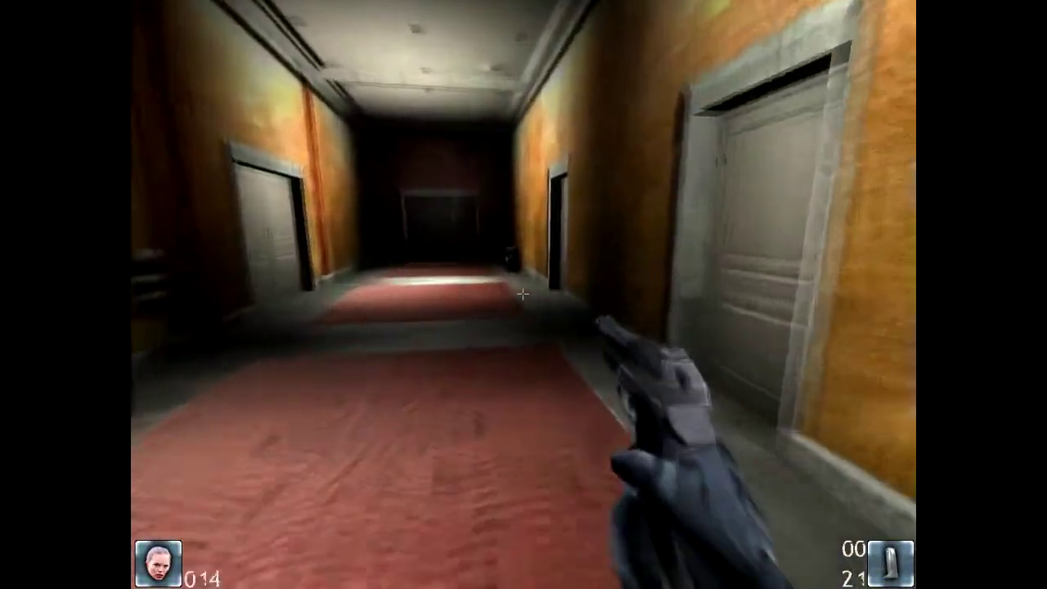
key(w)
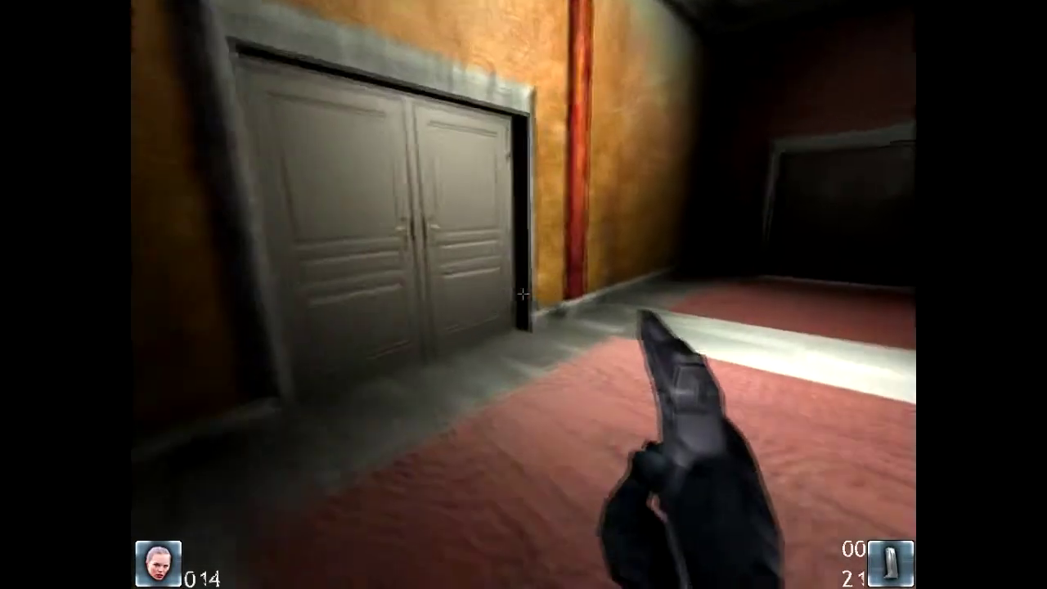
key(w)
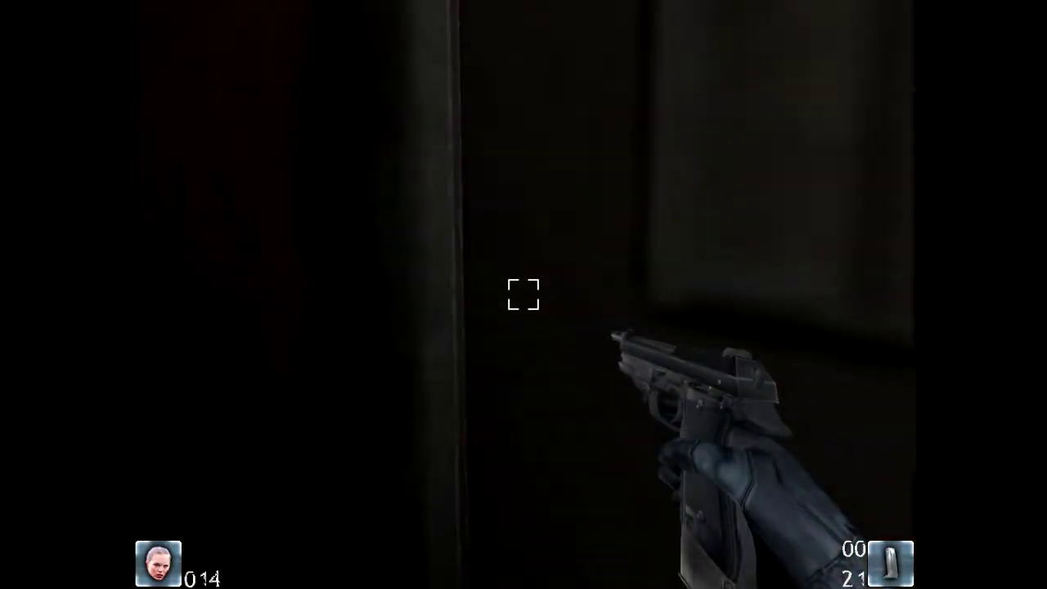
key(e)
click(523, 294)
click(523, 294)
key(s)
click(523, 295)
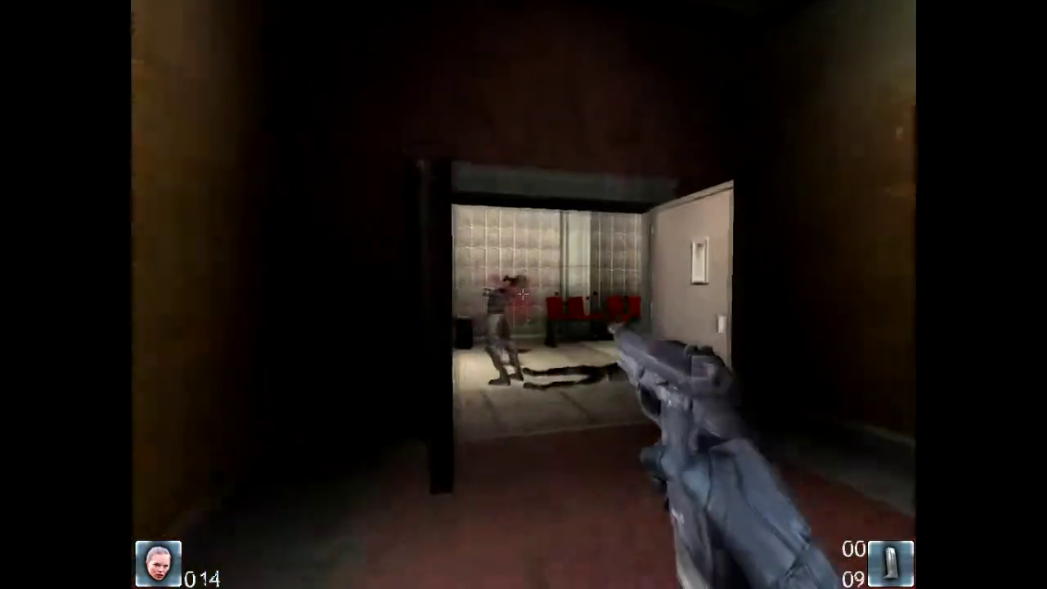
click(524, 295)
click(524, 295)
click(523, 294)
key(w)
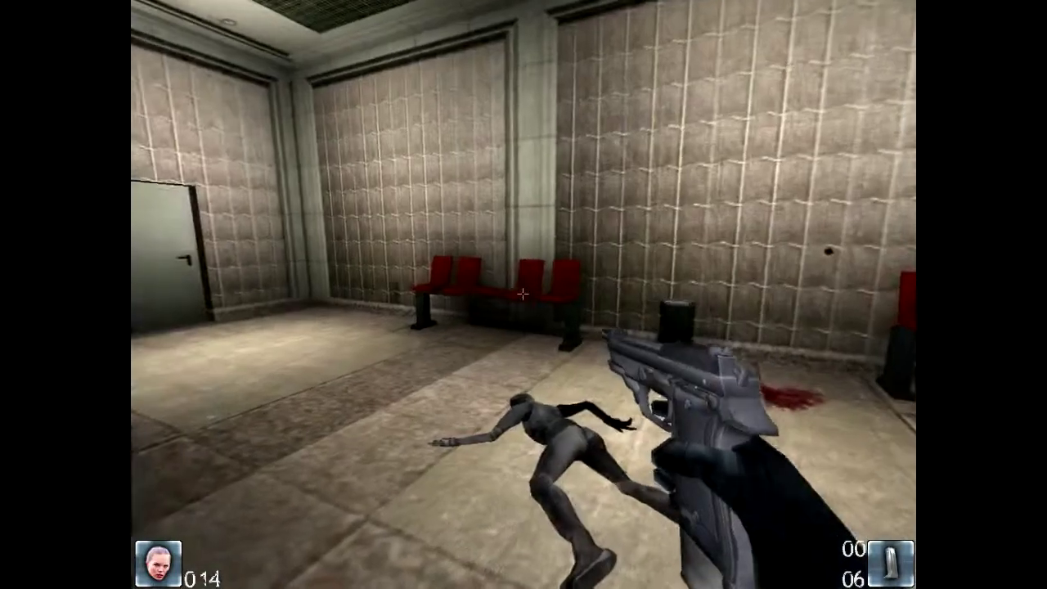
key(w)
key(2)
key(w)
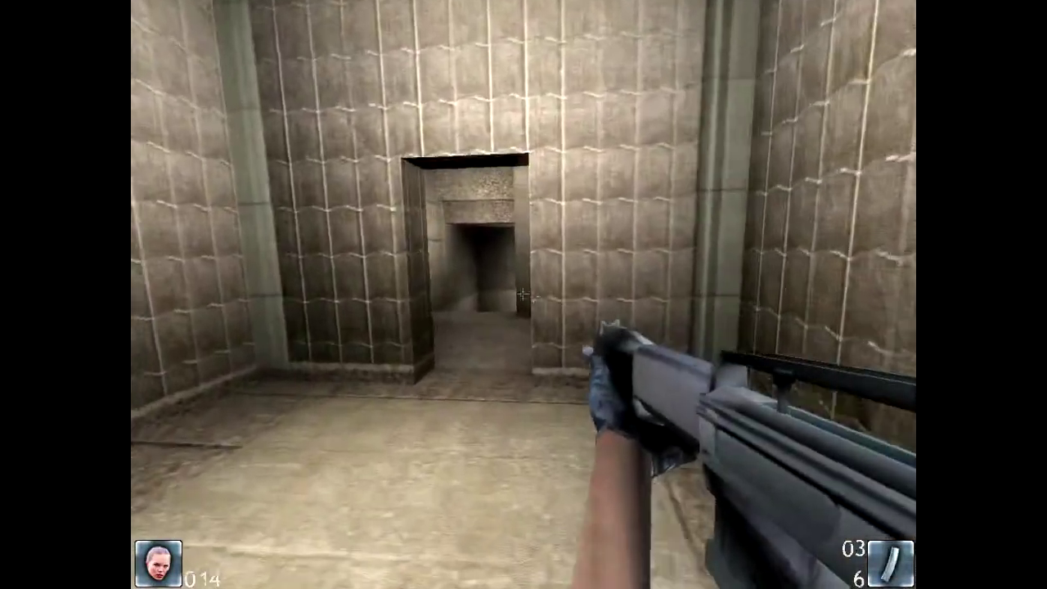
key(w)
key(w)
key(w)
key(w)
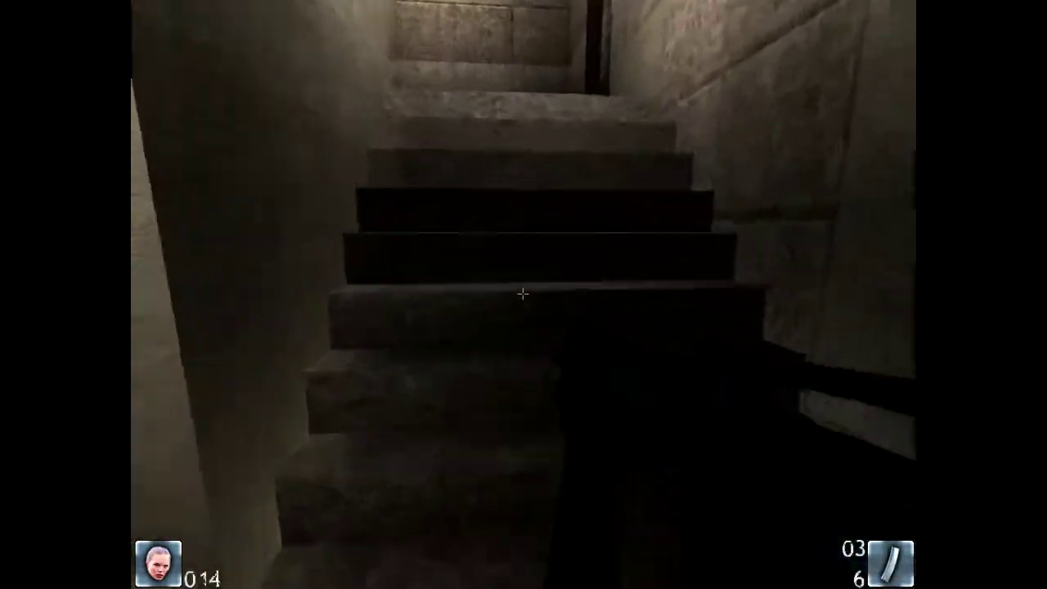
key(w)
key(w)
key(w)
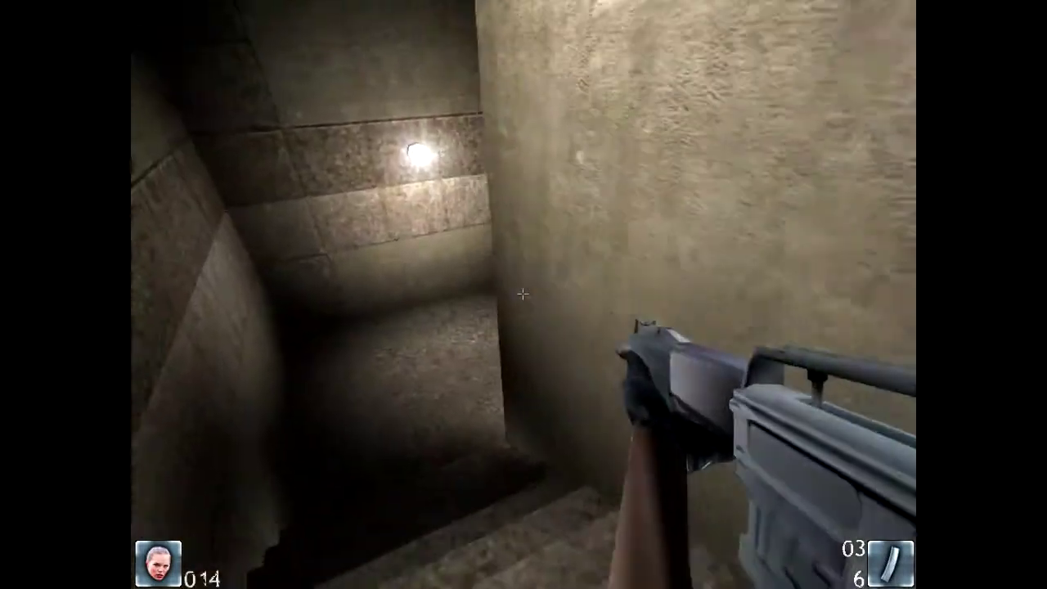
key(w)
key(w)
key(w)
key(w)
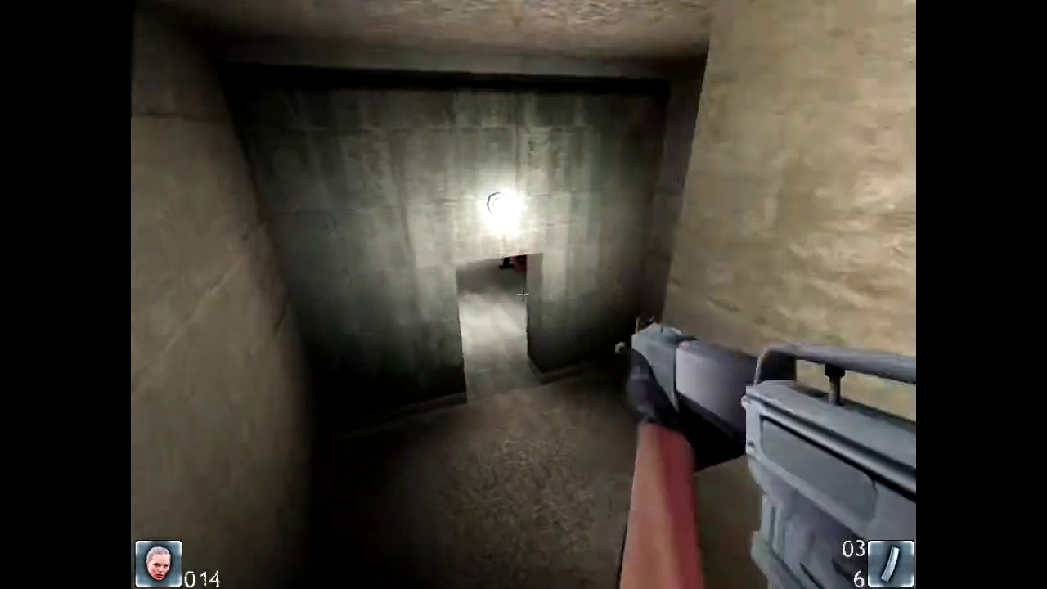
key(w)
key(w)
key(w)
key(w)
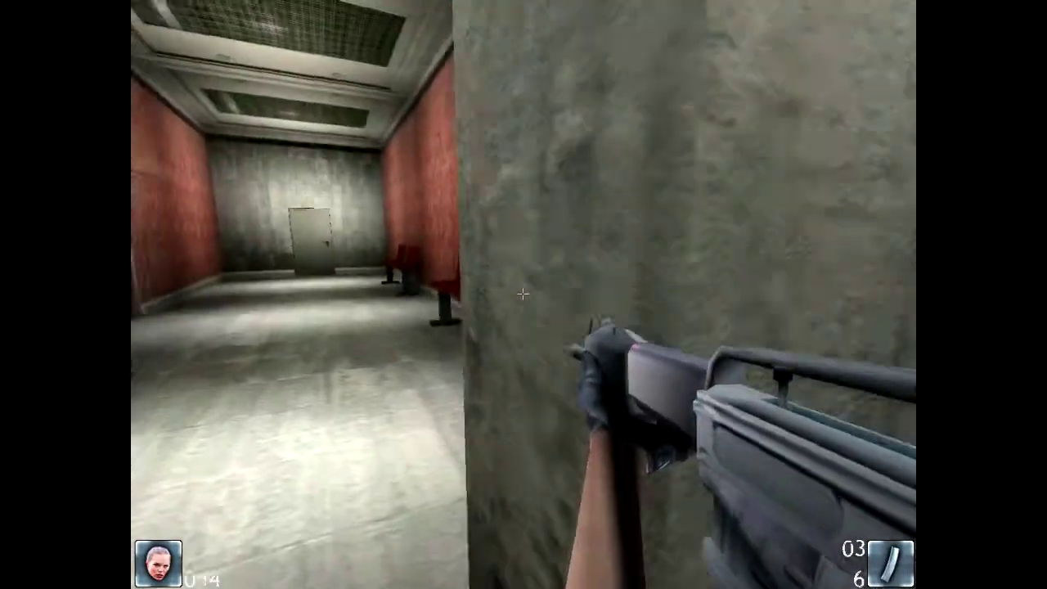
key(w)
key(w)
key(w)
key(w)
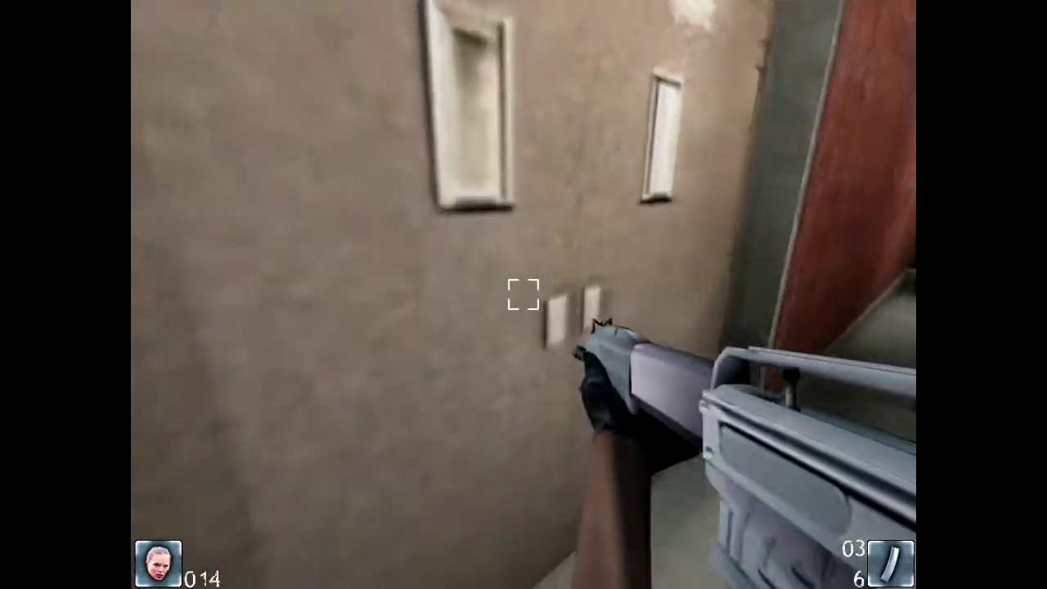
key(w)
key(w)
key(w)
key(w)
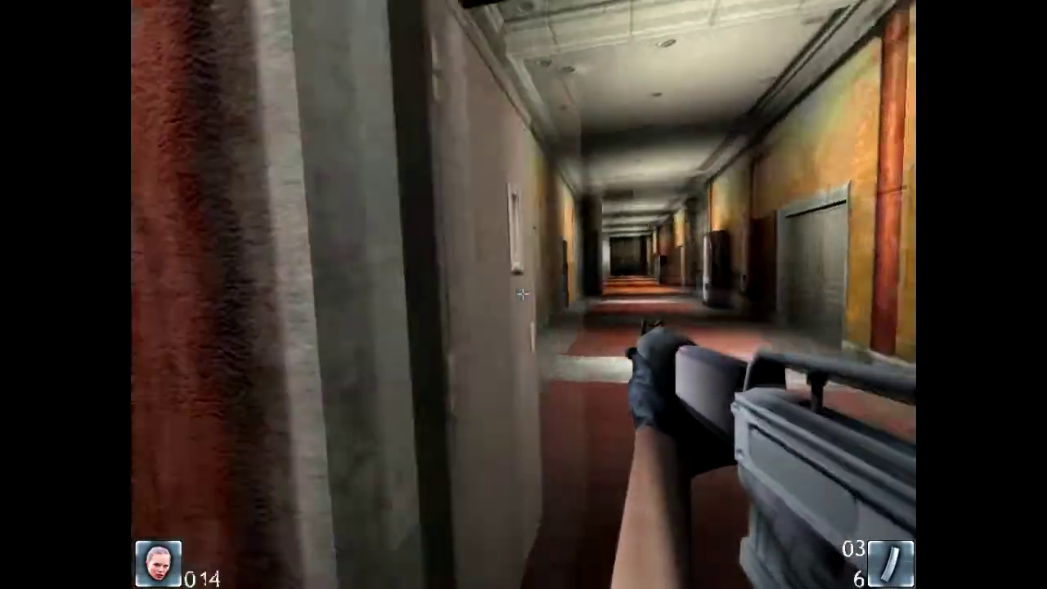
key(w)
key(w)
key(w)
key(w)
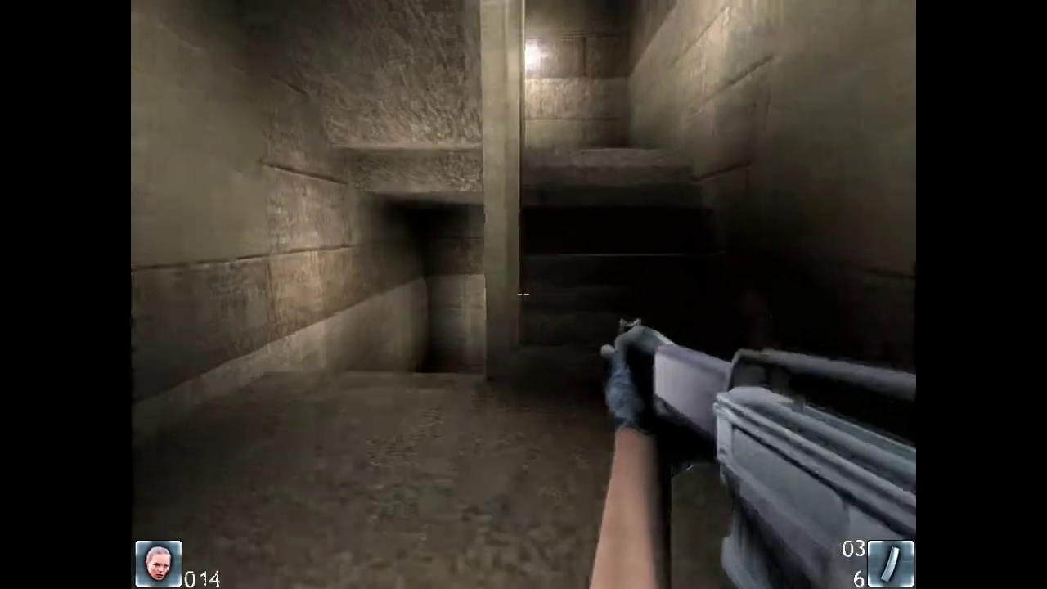
key(w)
key(w)
key(w)
key(w)
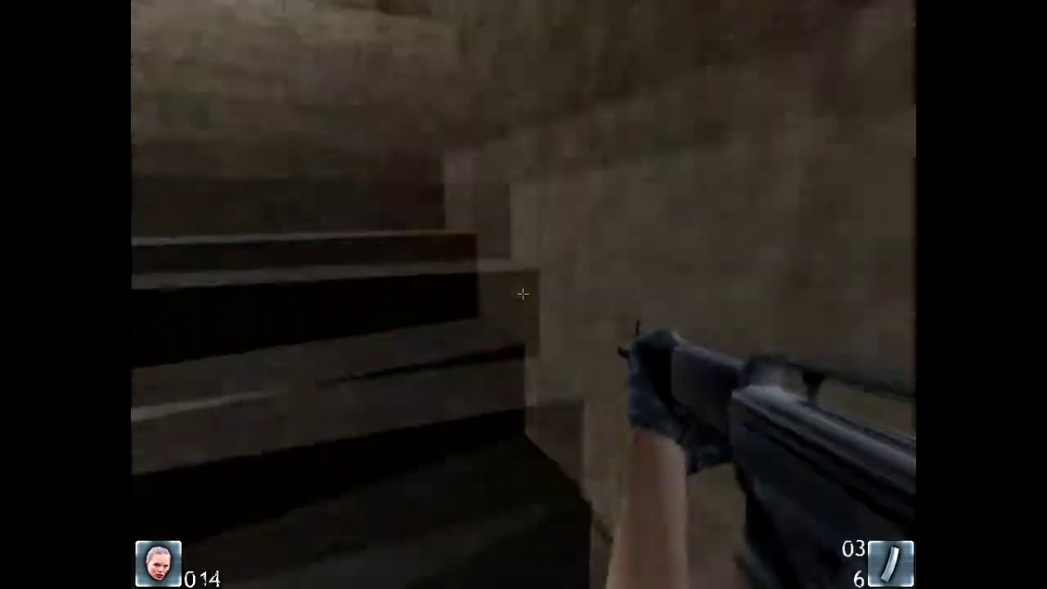
key(w)
key(w)
key(w)
key(w)
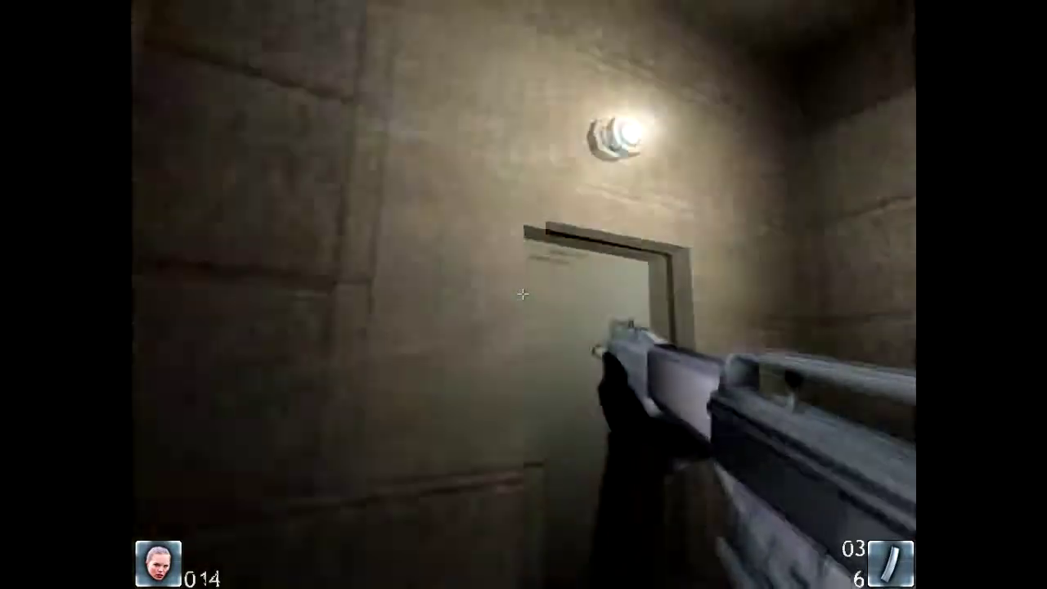
key(w)
key(w)
key(w)
key(w)
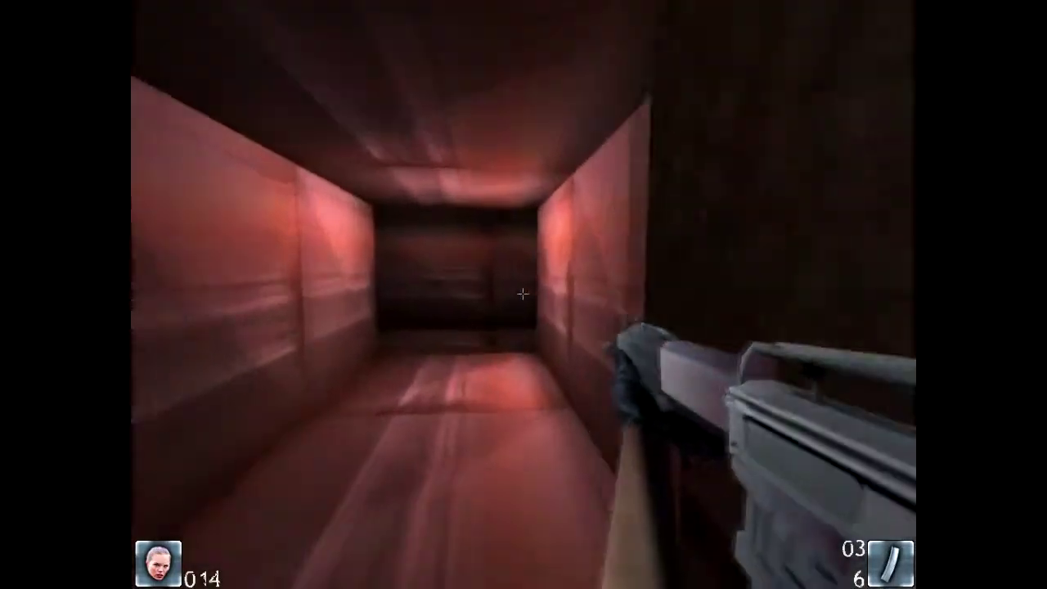
key(w)
key(w)
key(w)
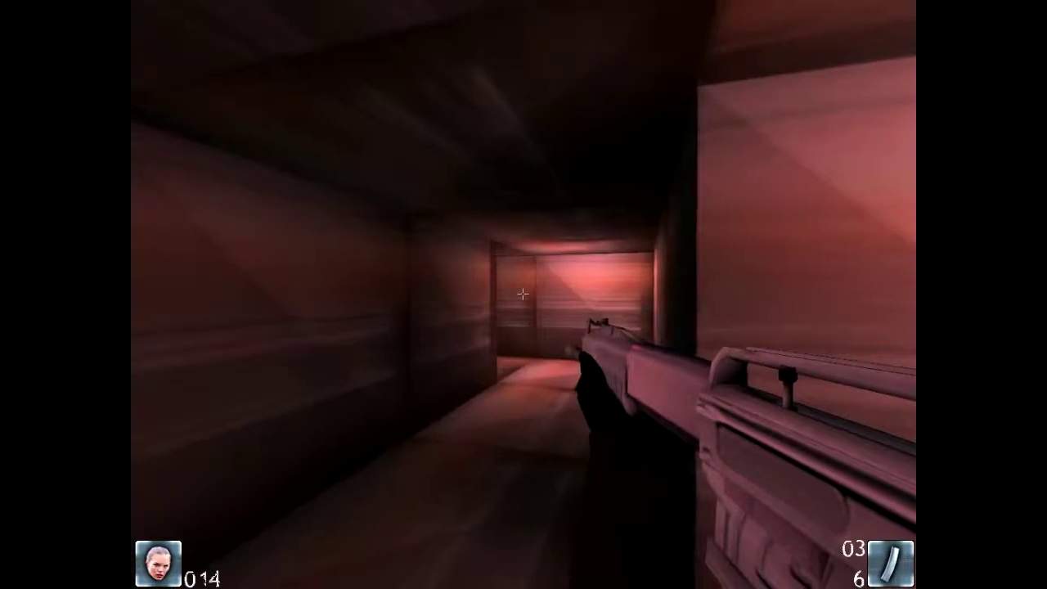
key(w)
key(w)
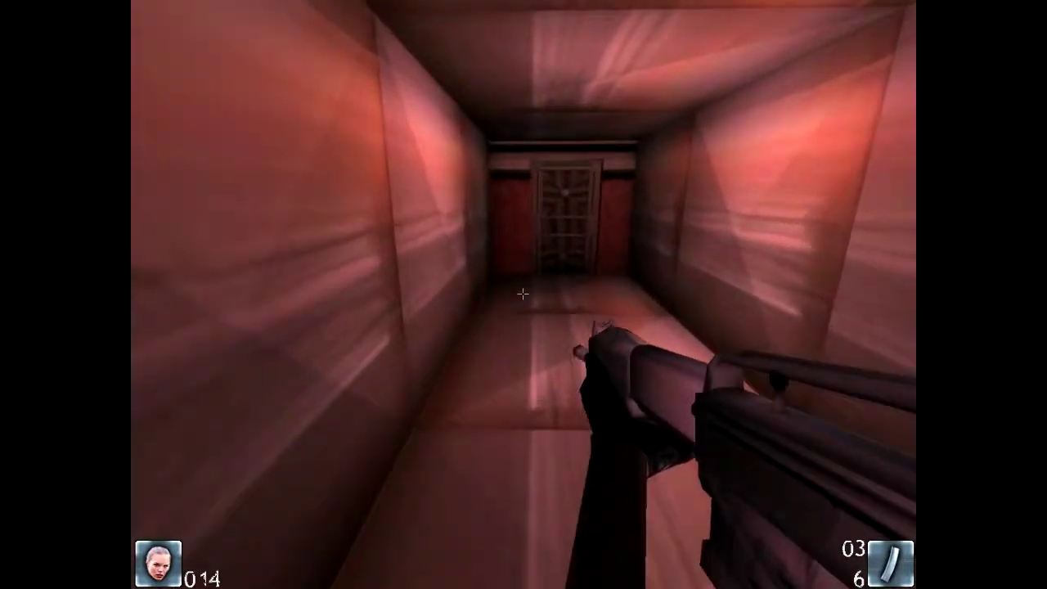
key(w)
key(w)
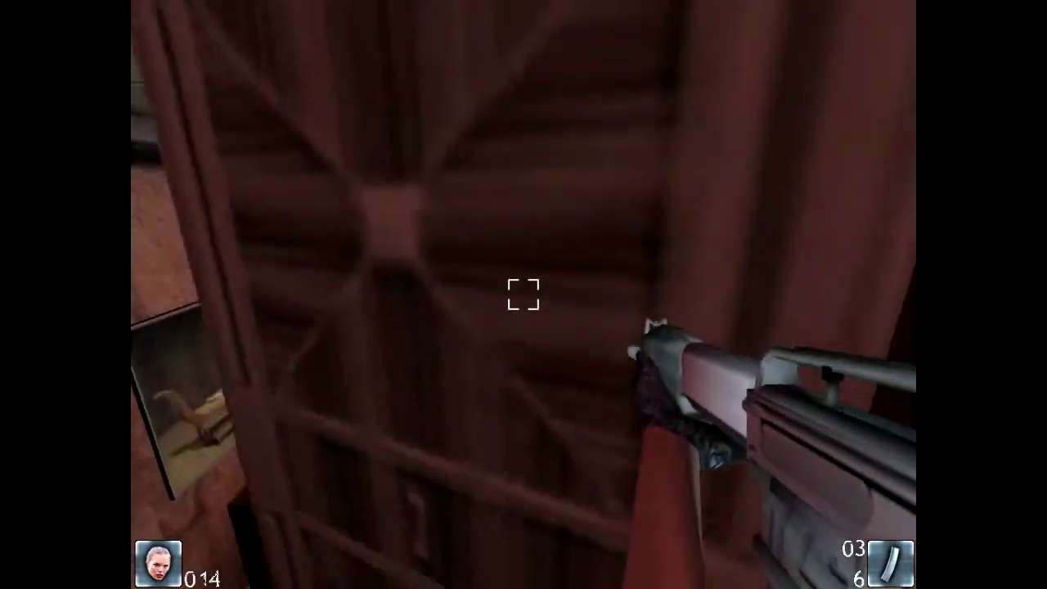
key(w)
key(w)
key(w)
key(w)
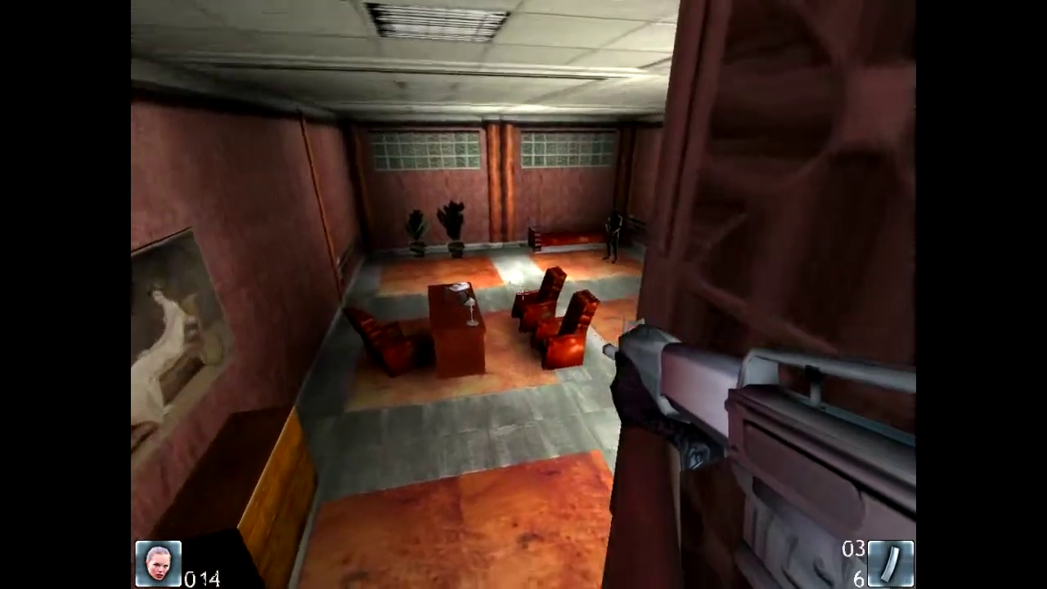
key(F1)
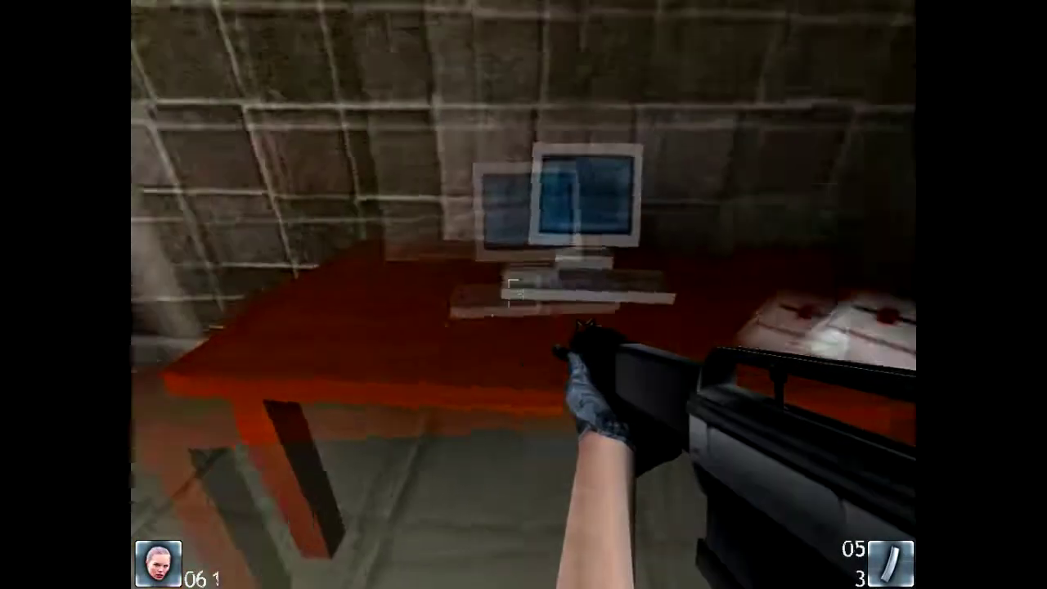
key(w)
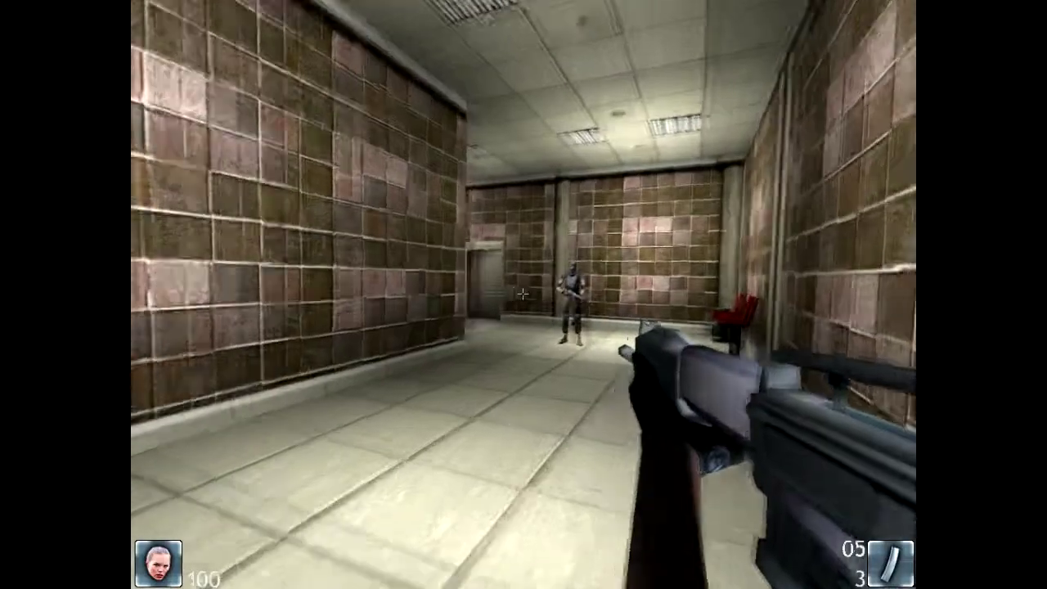
click(520, 293)
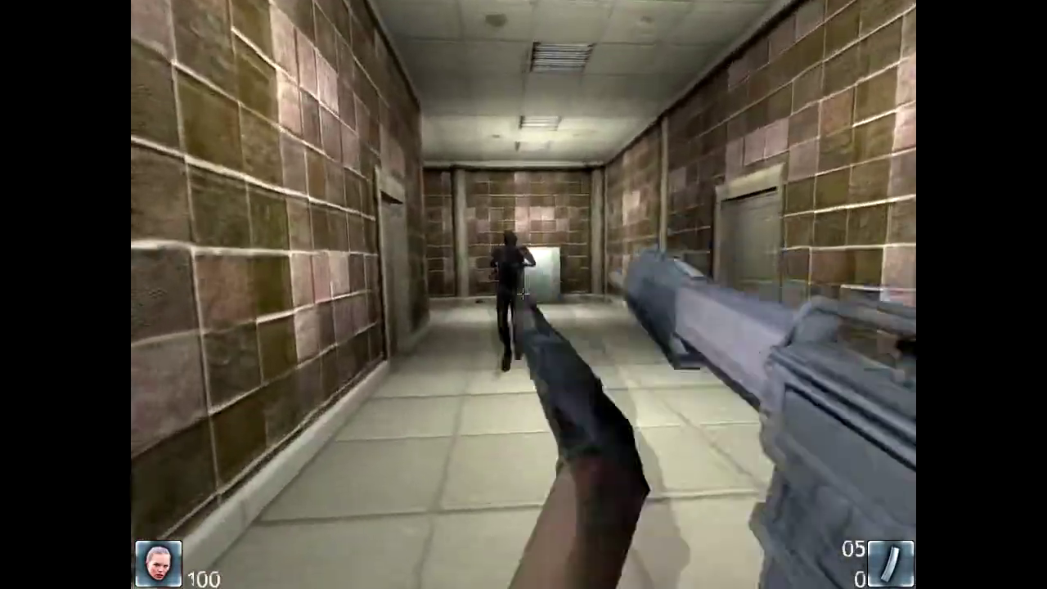
click(521, 293)
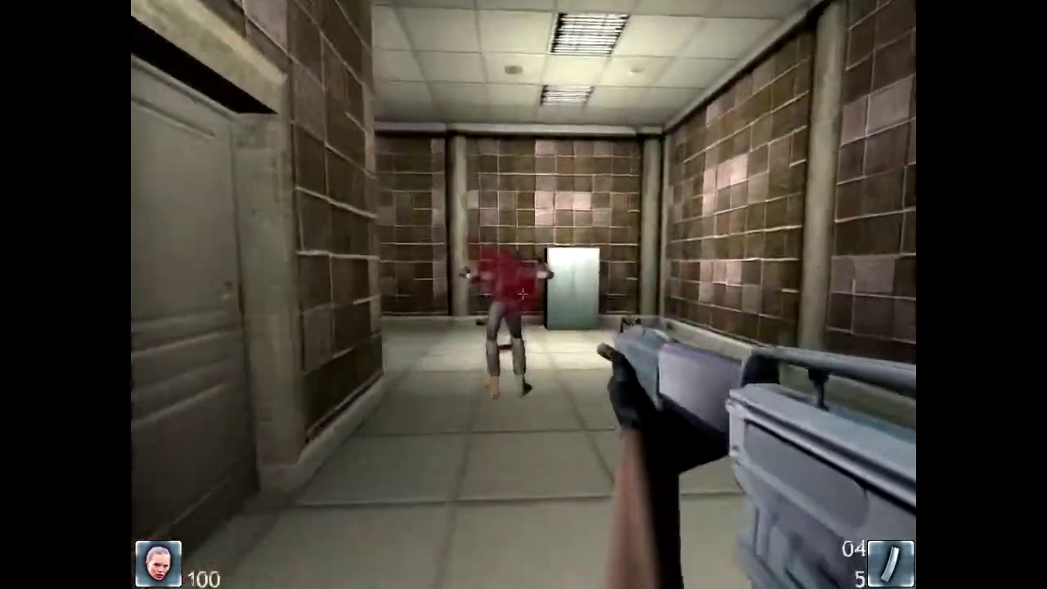
key(w)
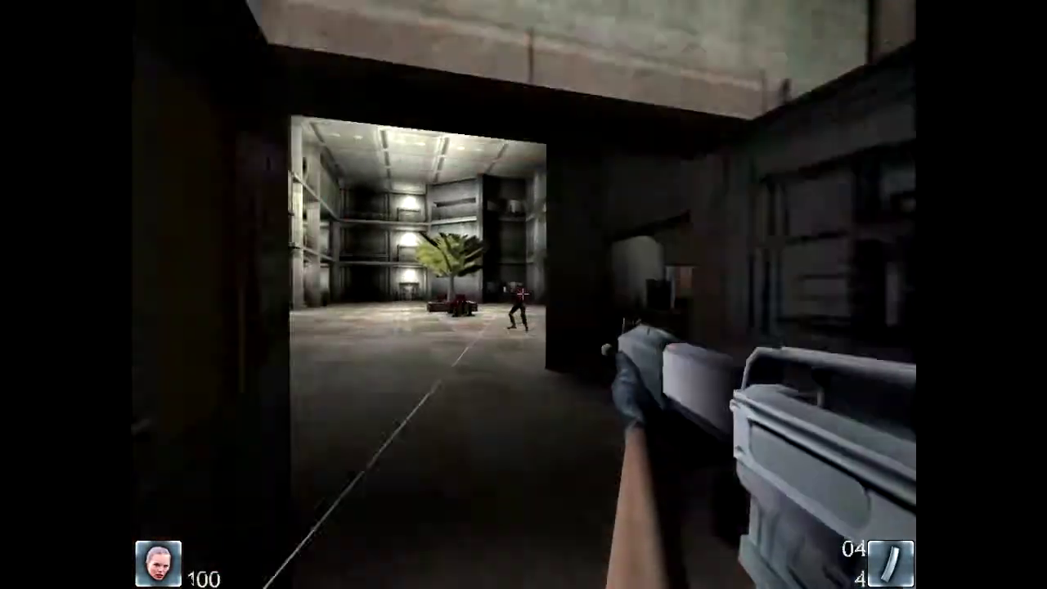
key(w)
click(521, 293)
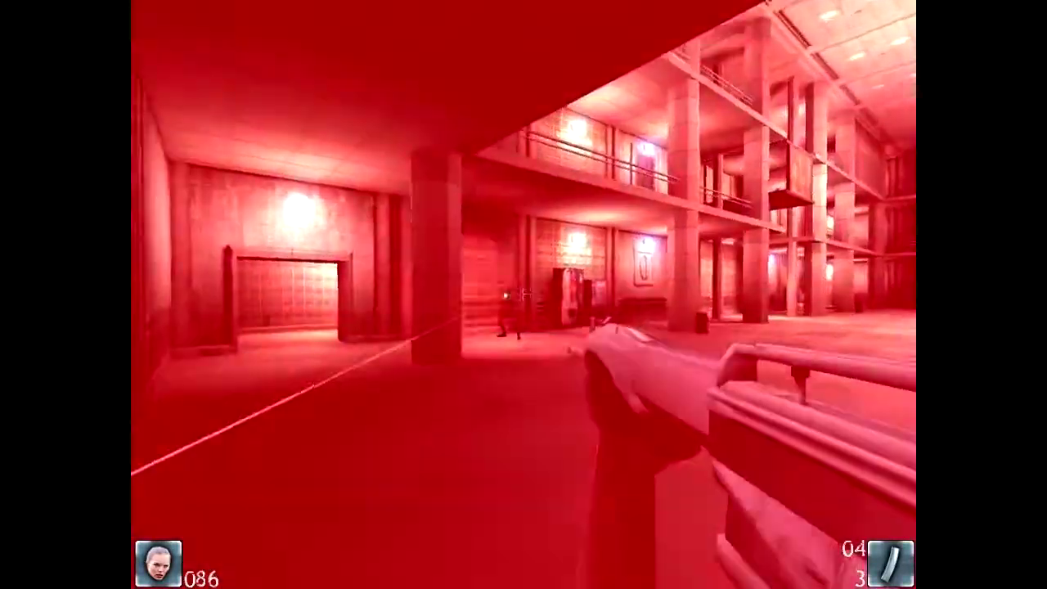
click(521, 293)
key(w)
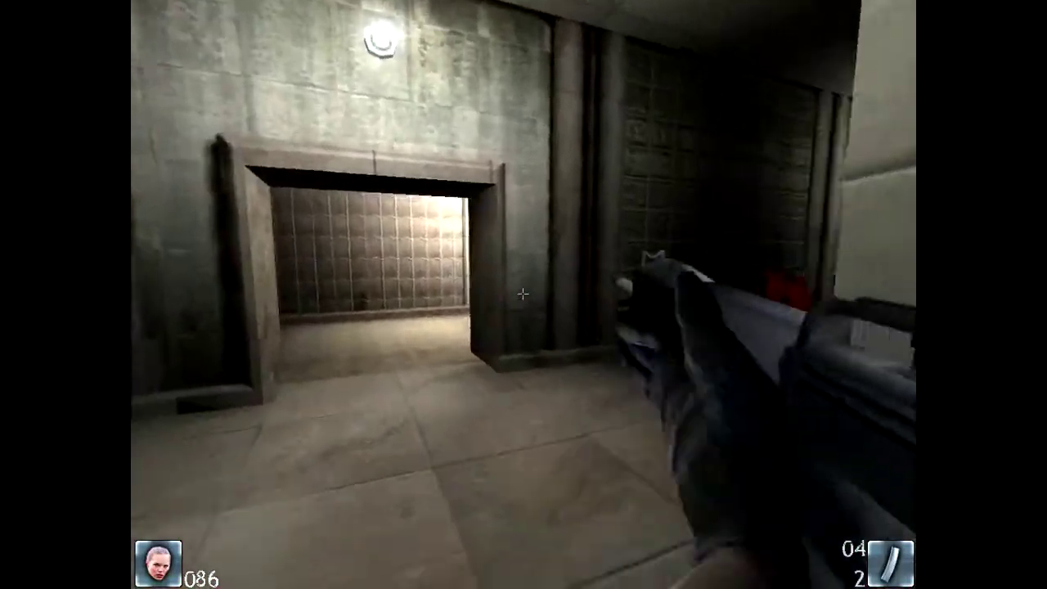
key(w)
key(r)
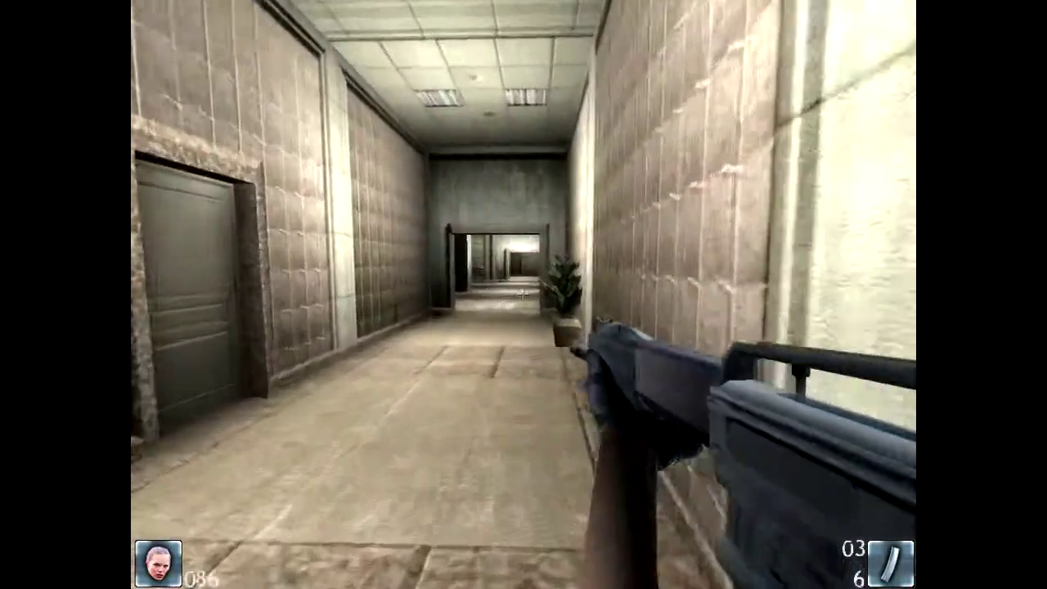
key(w)
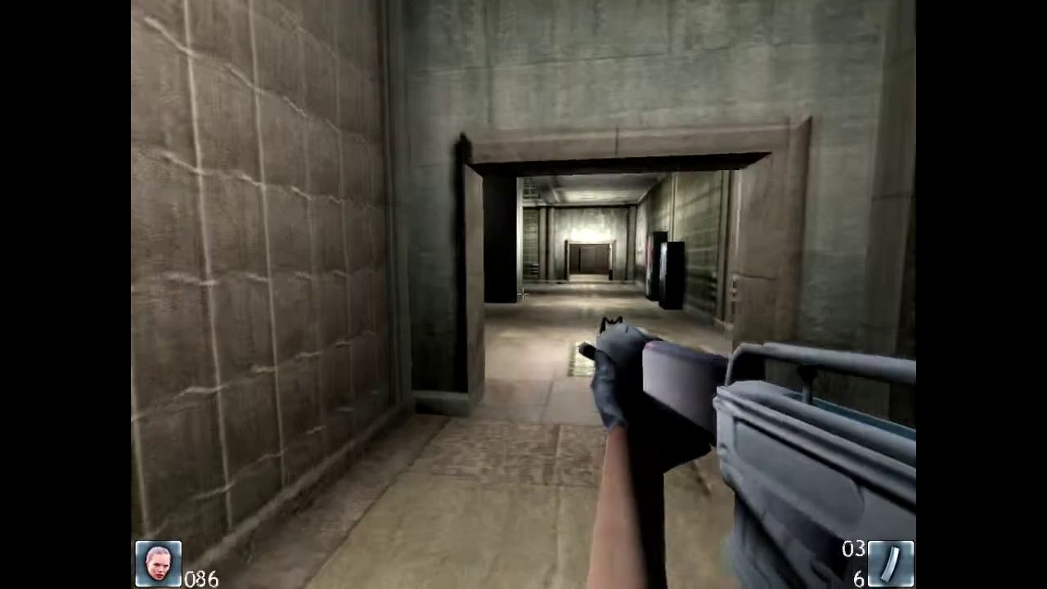
key(w)
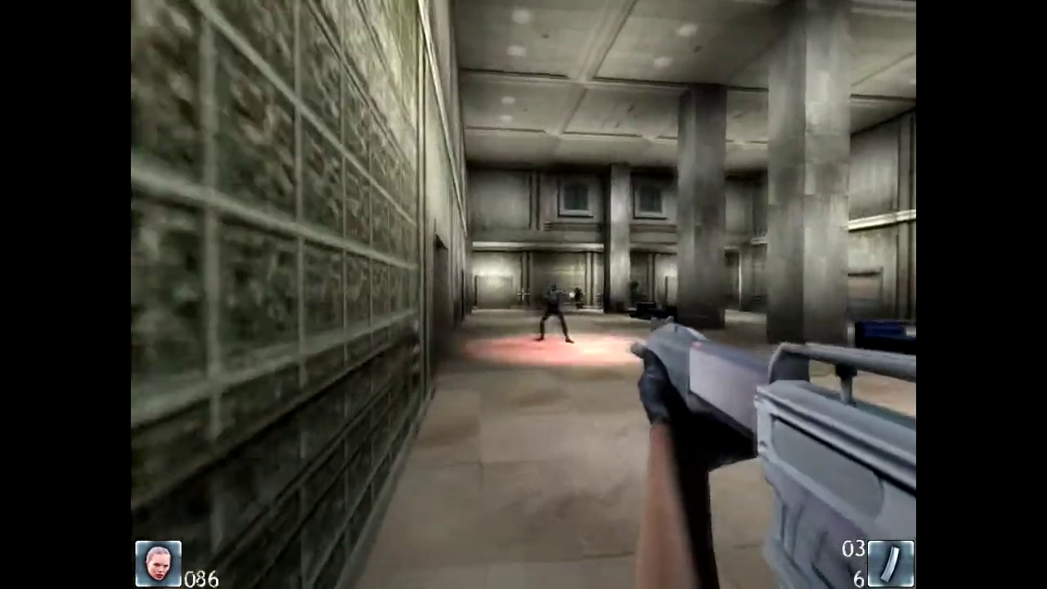
key(w)
click(522, 294)
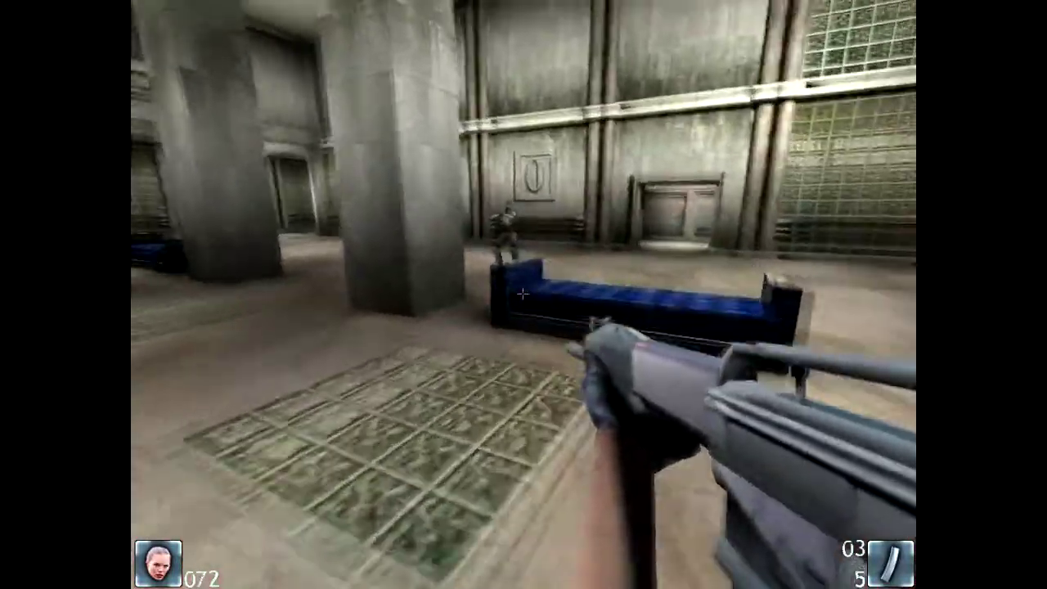
click(522, 294)
key(w)
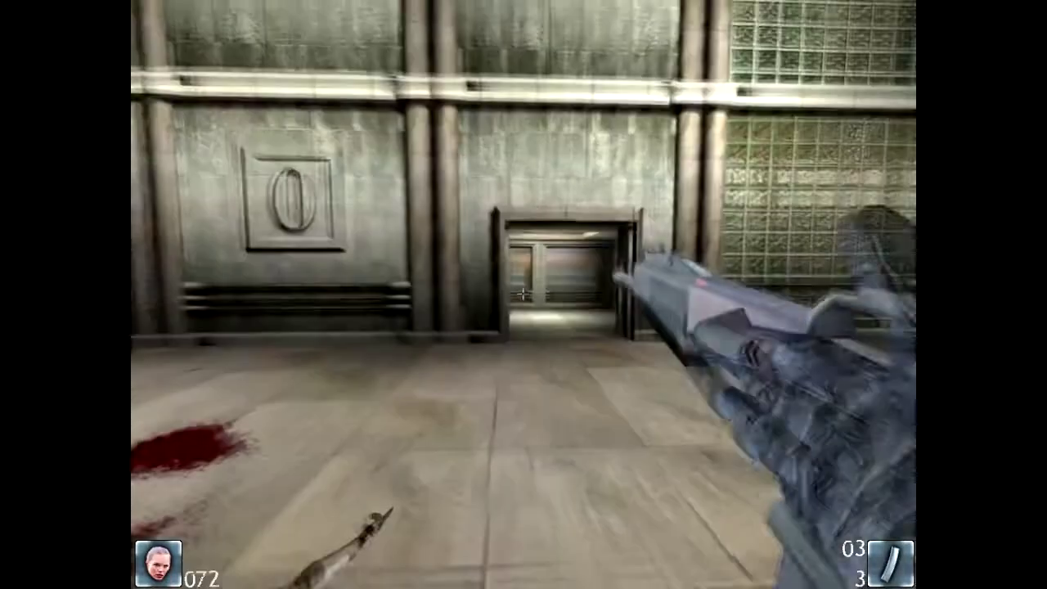
key(r)
key(w)
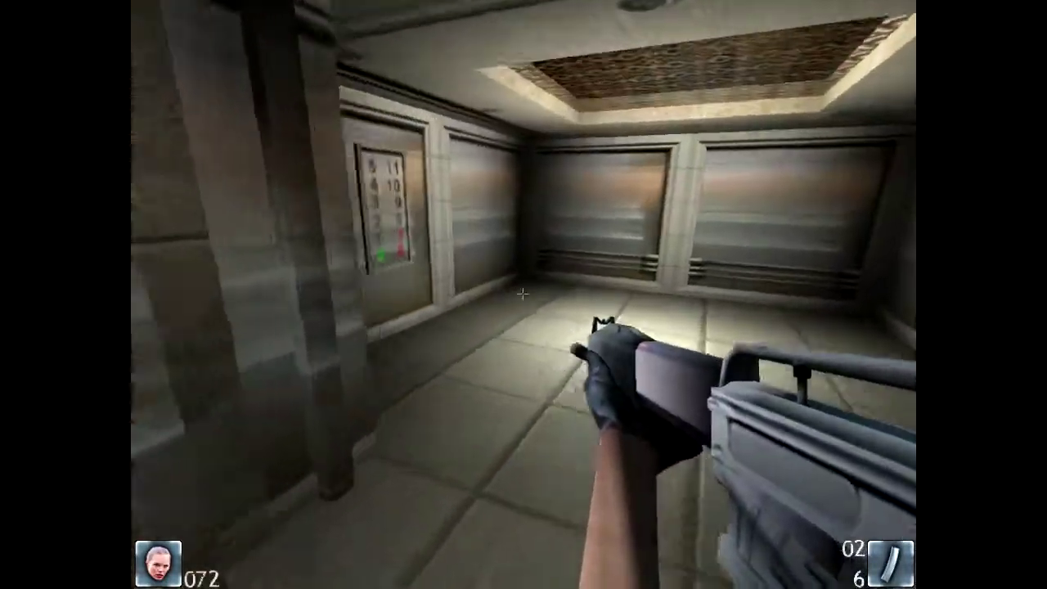
key(w)
key(w)
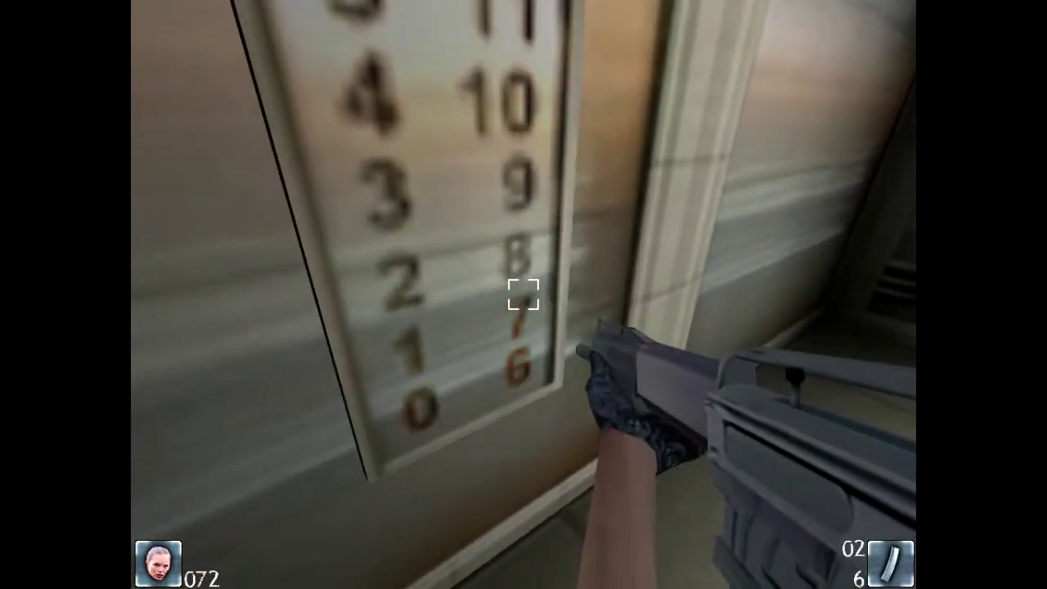
click(522, 295)
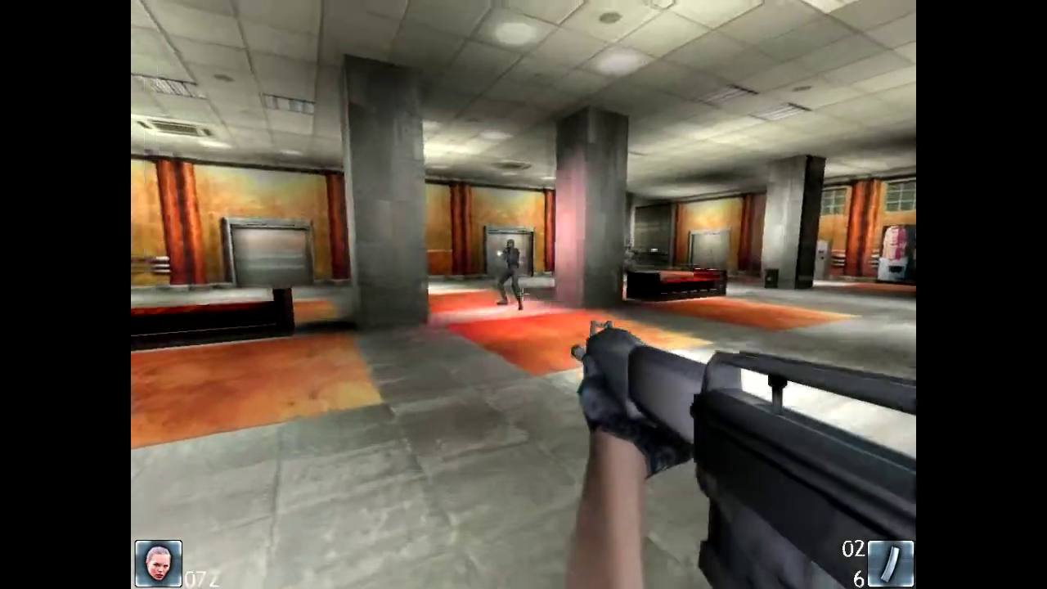
click(524, 294)
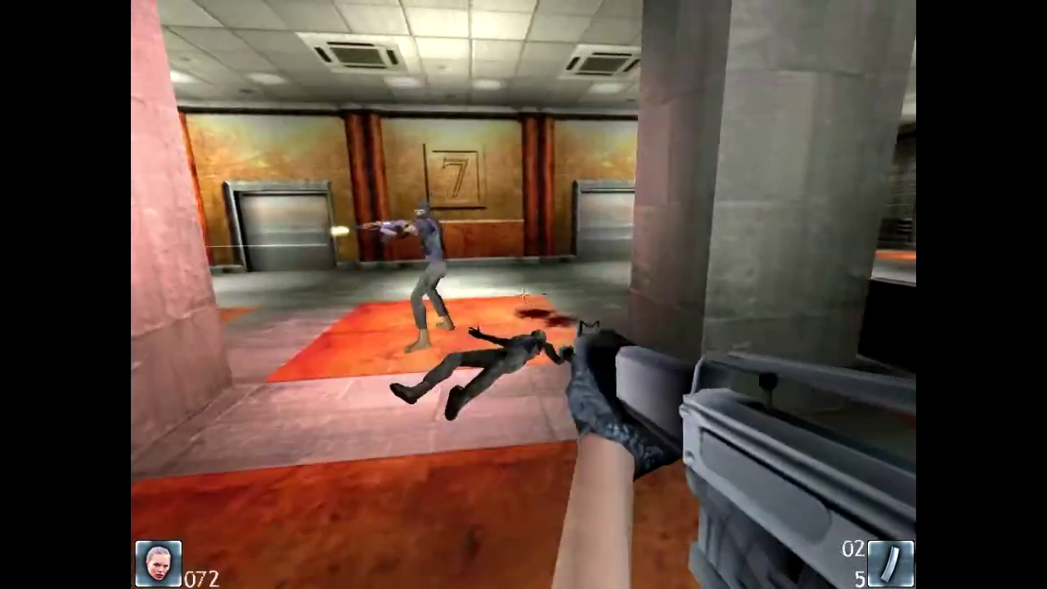
click(523, 295)
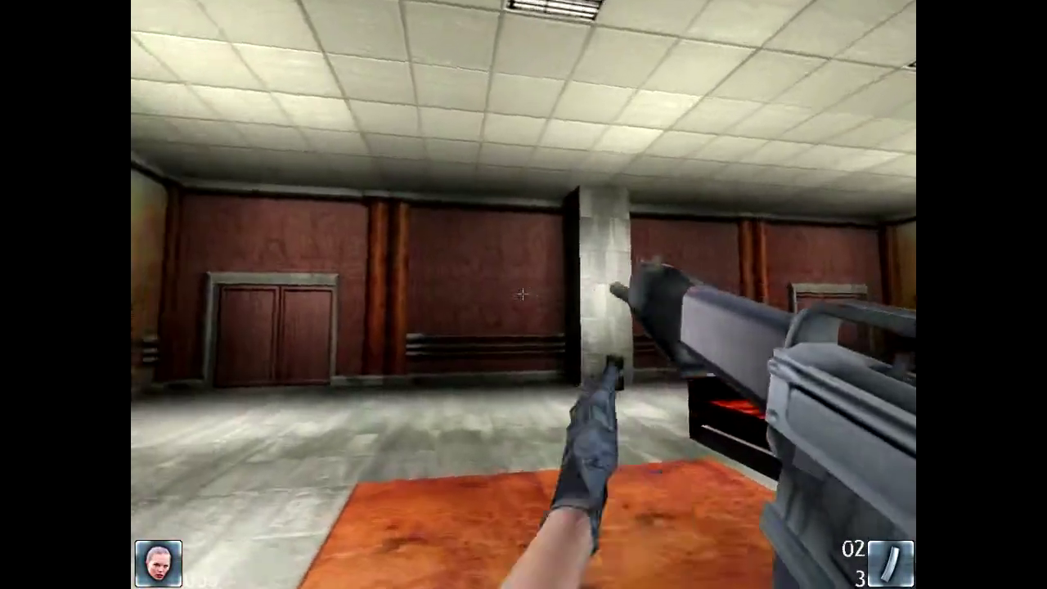
key(r)
key(w)
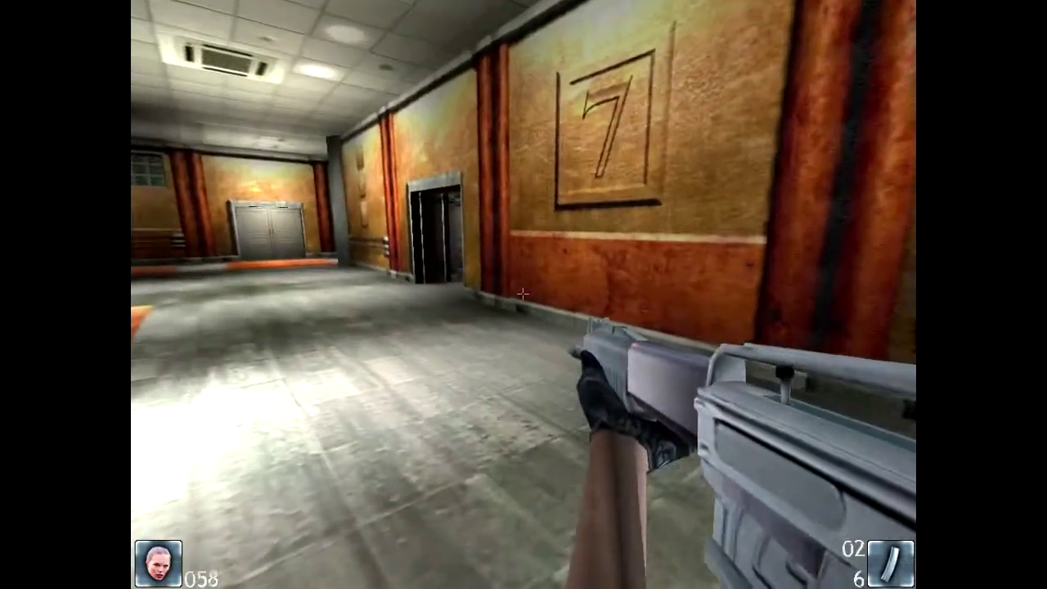
key(w)
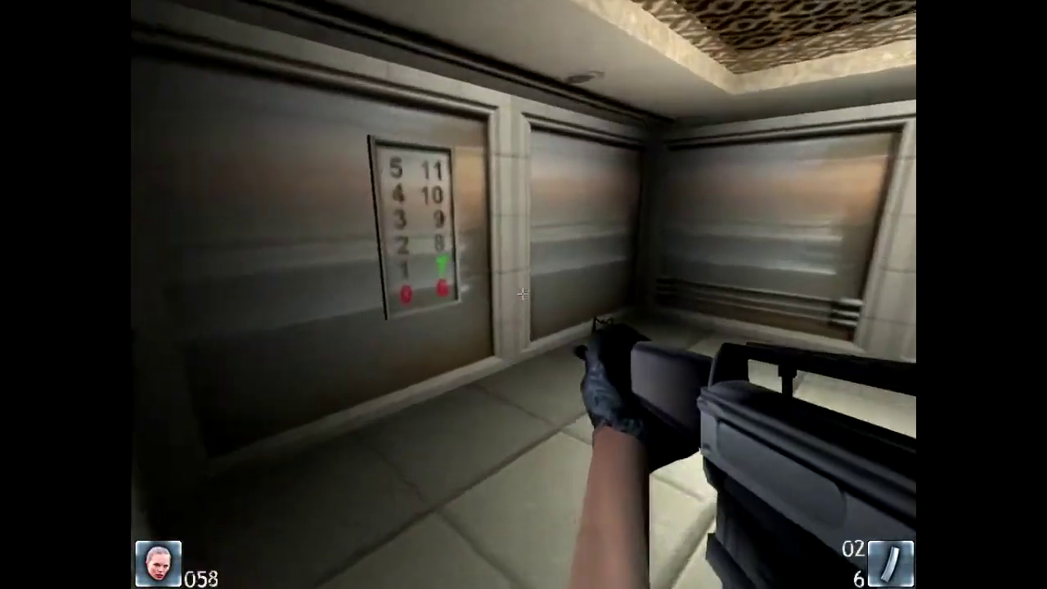
key(w)
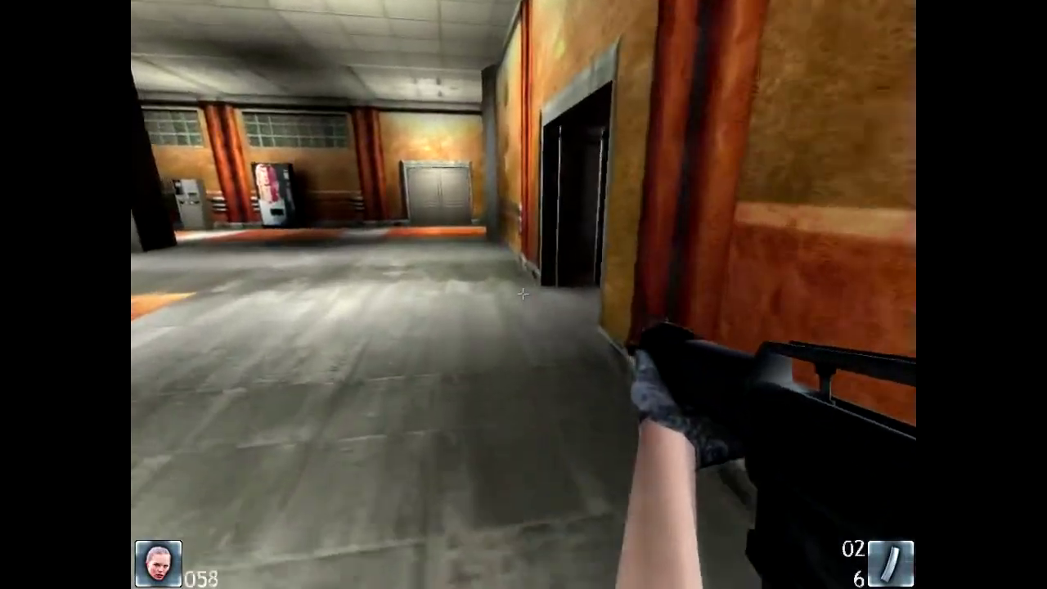
key(w)
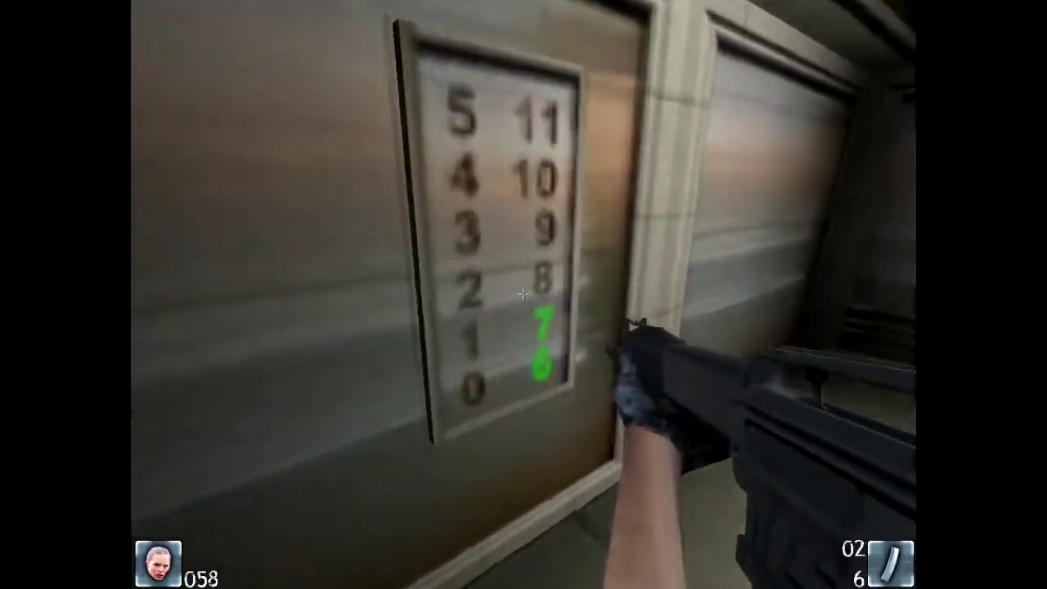
key(w)
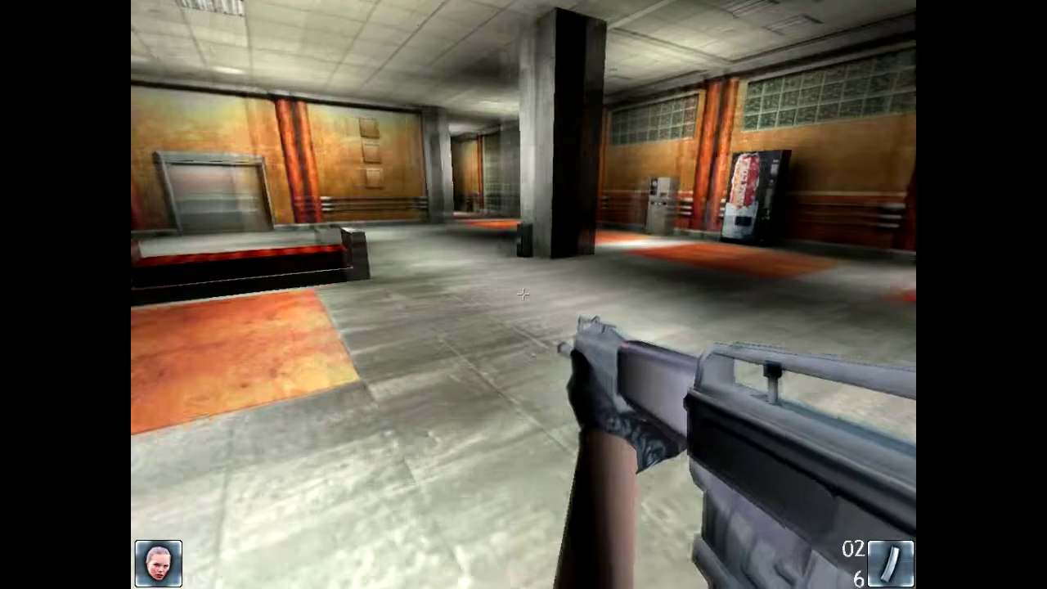
key(w)
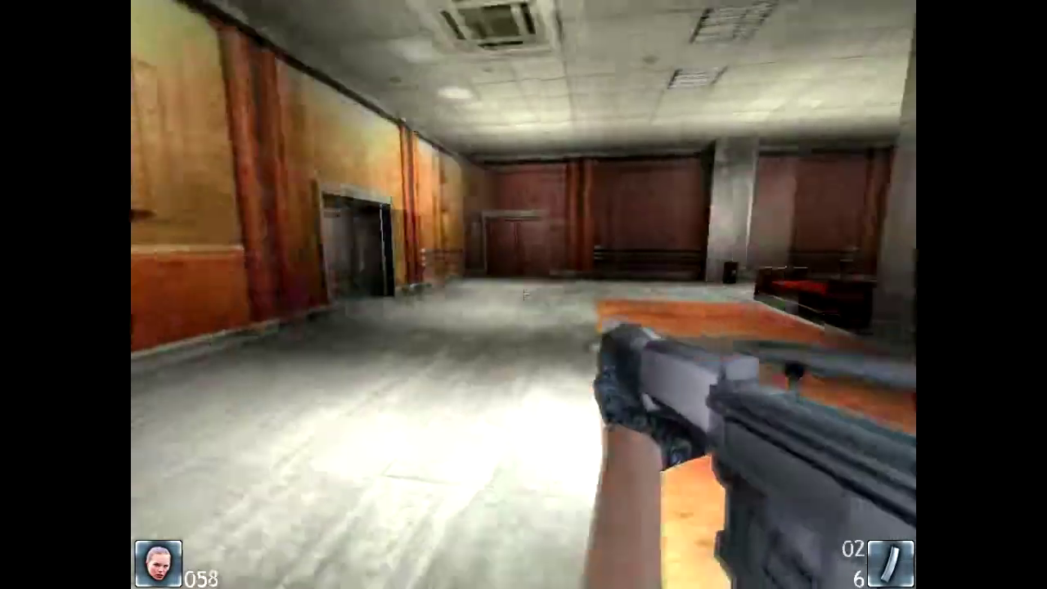
key(w)
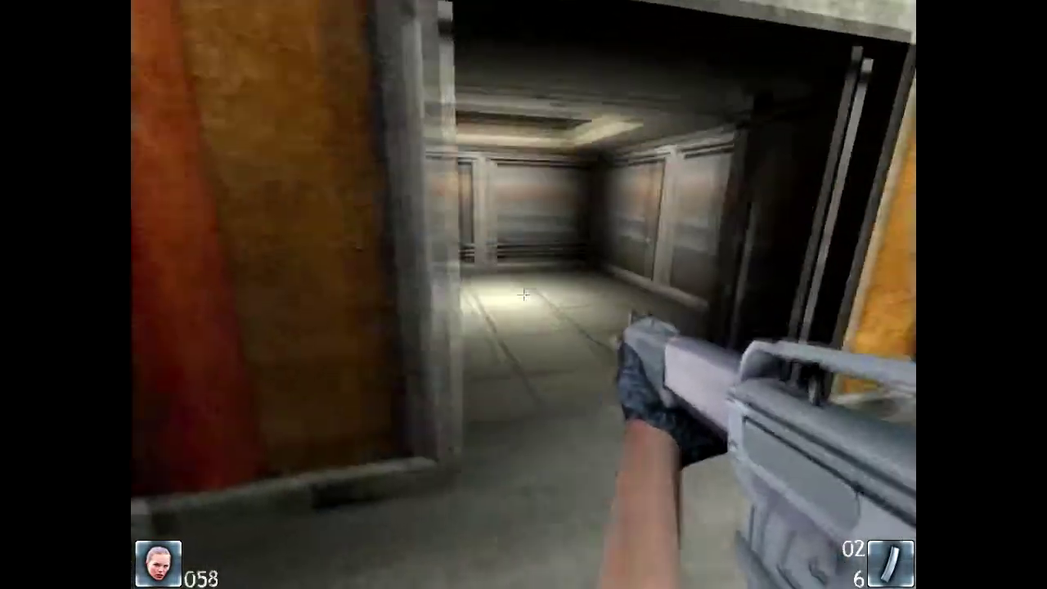
key(w)
key(w)
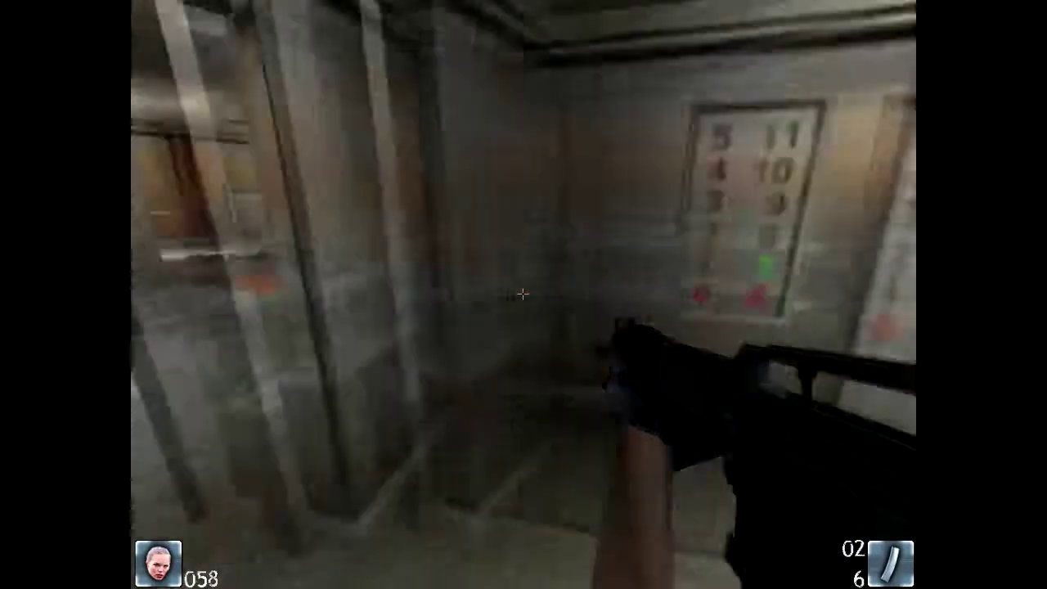
key(w)
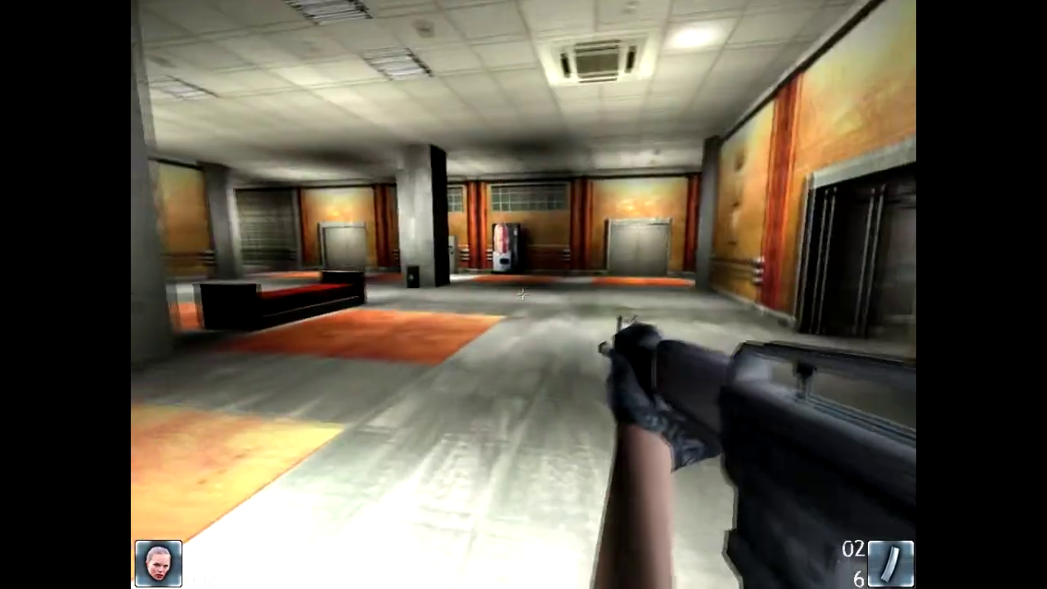
key(w)
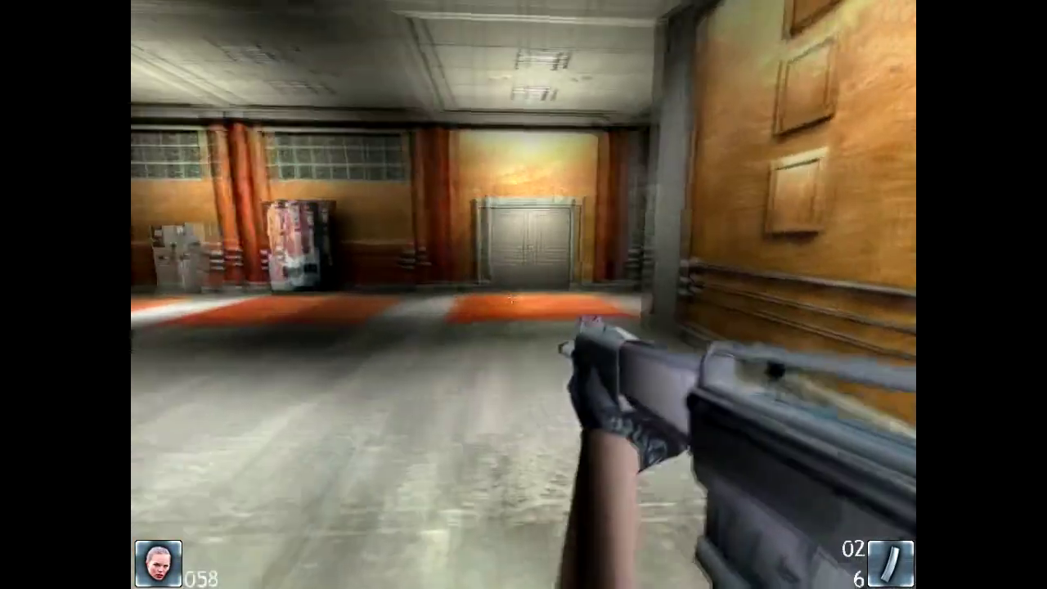
key(w)
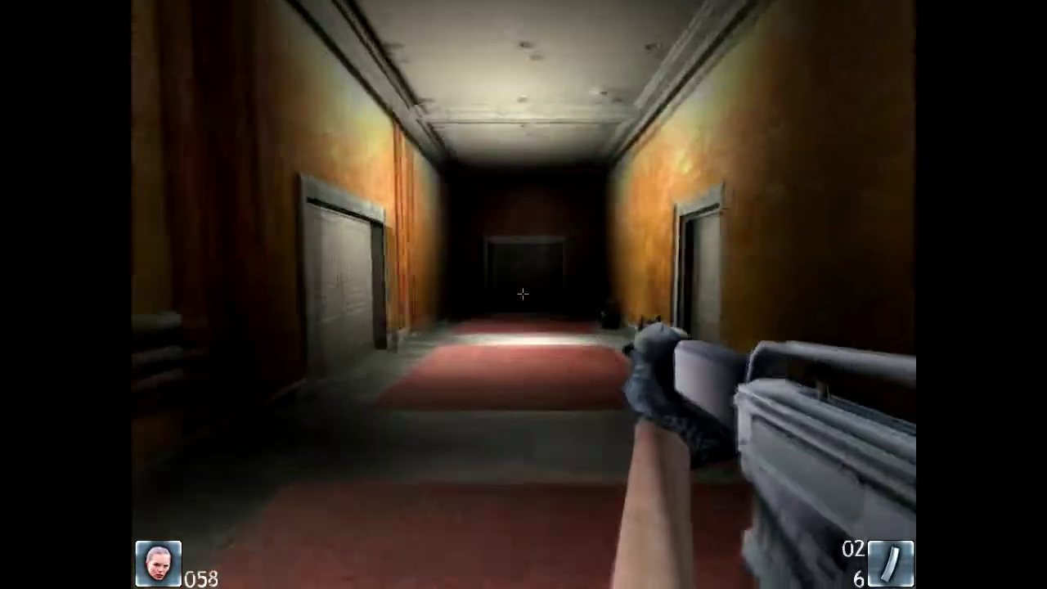
key(w)
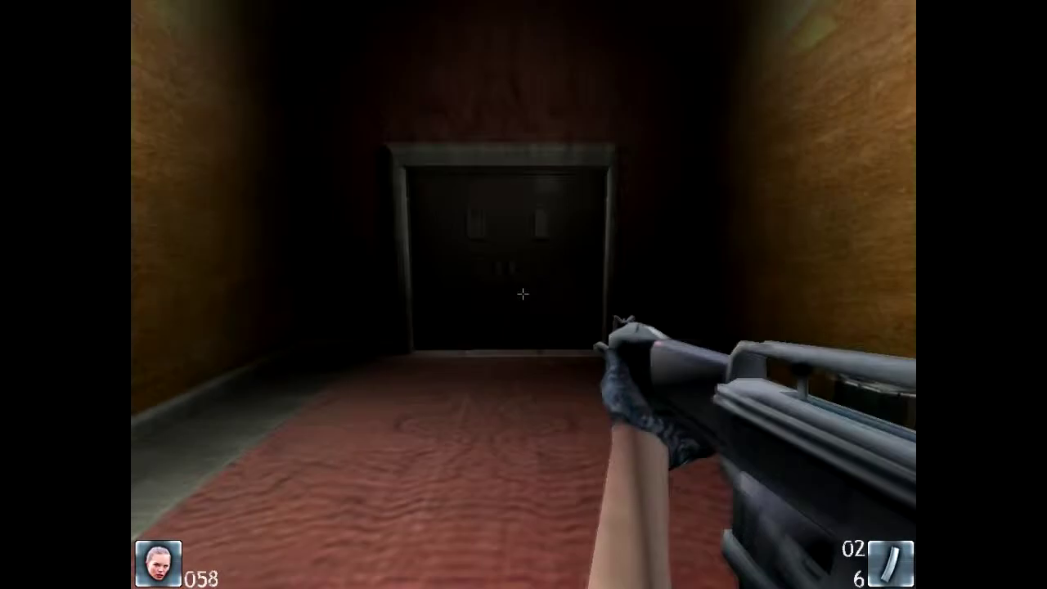
key(w)
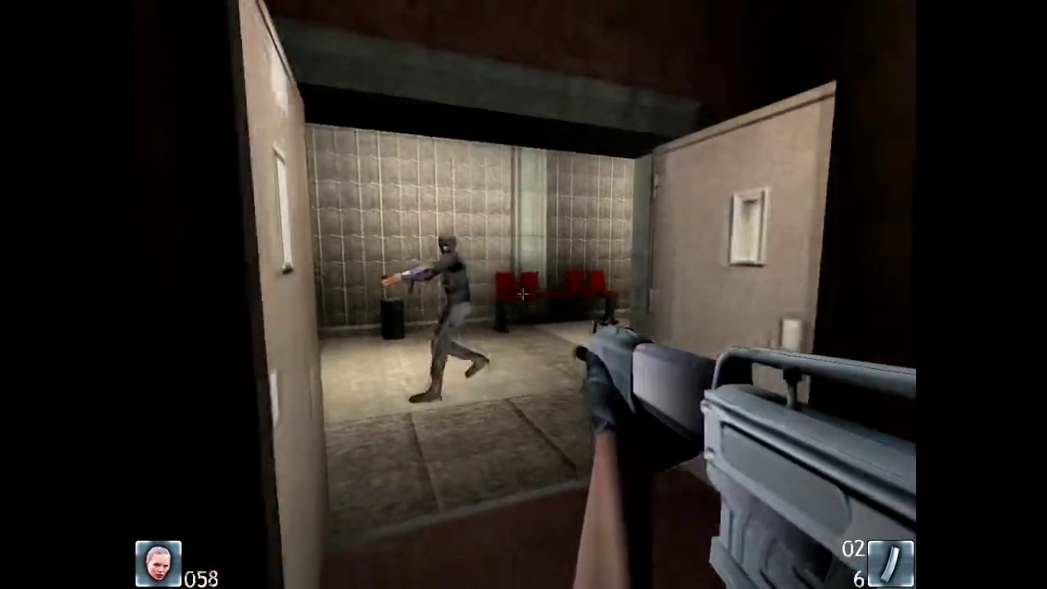
click(524, 294)
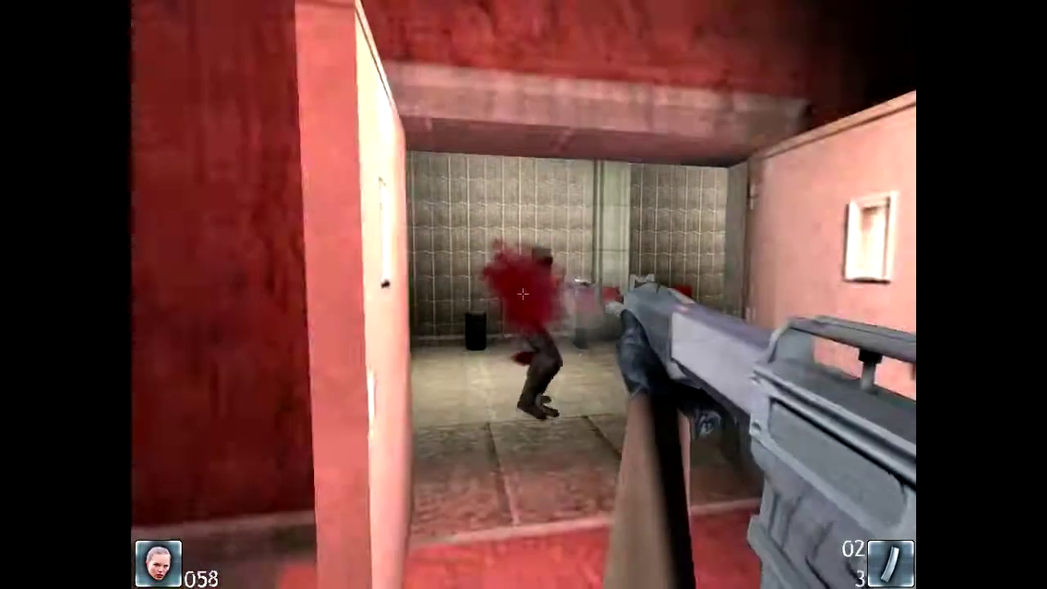
click(523, 295)
click(523, 295)
key(a)
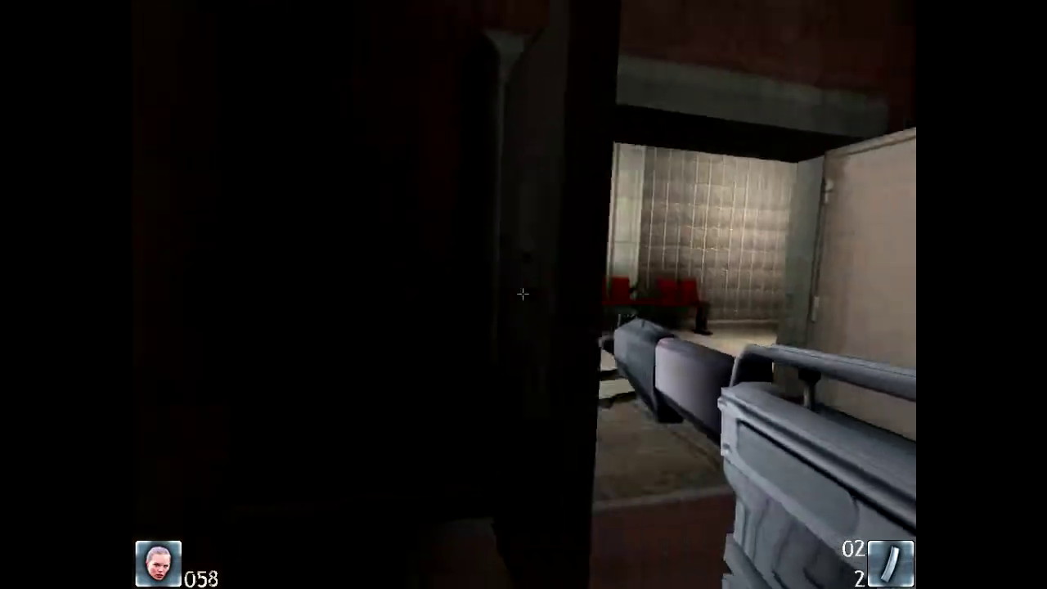
key(w)
key(r)
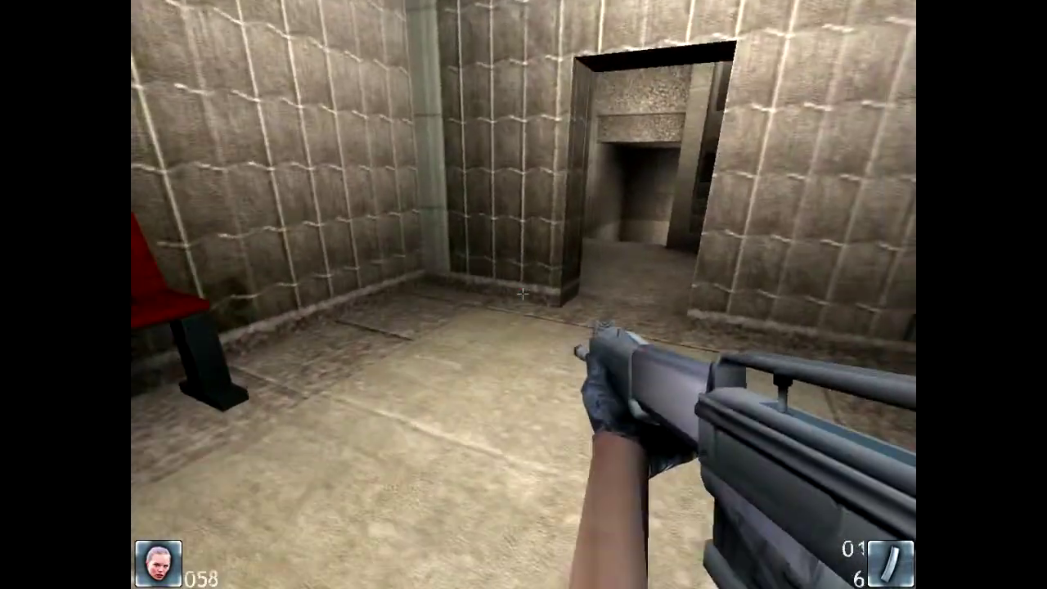
key(w)
key(w)
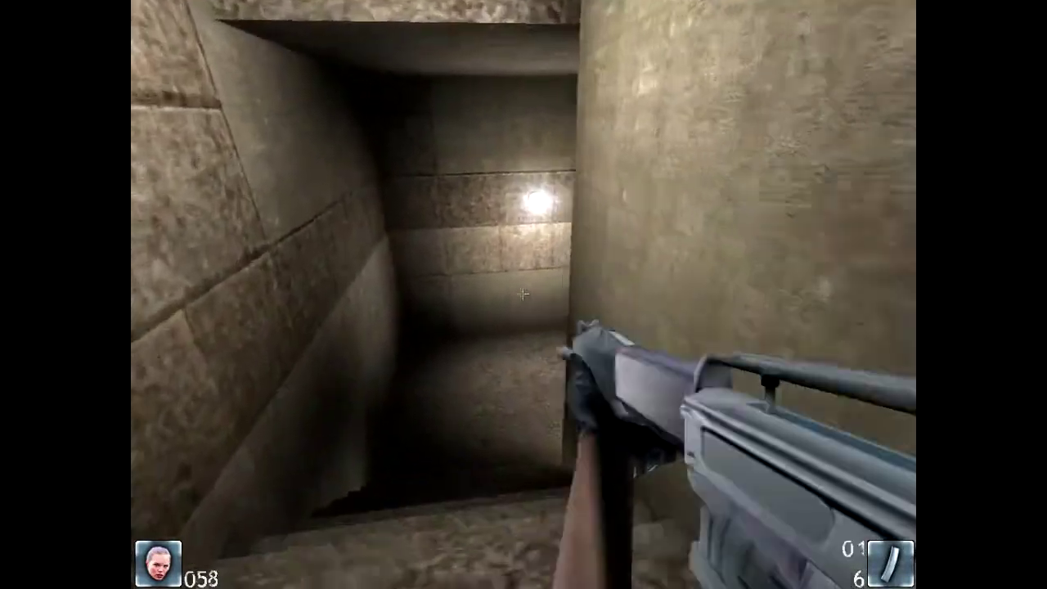
key(w)
key(w)
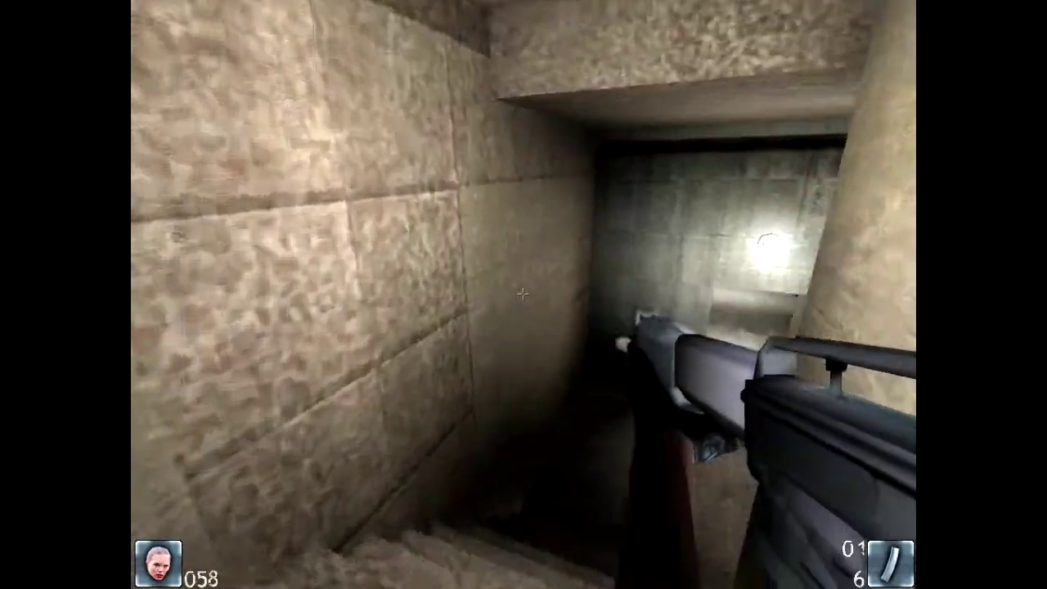
key(w)
key(w)
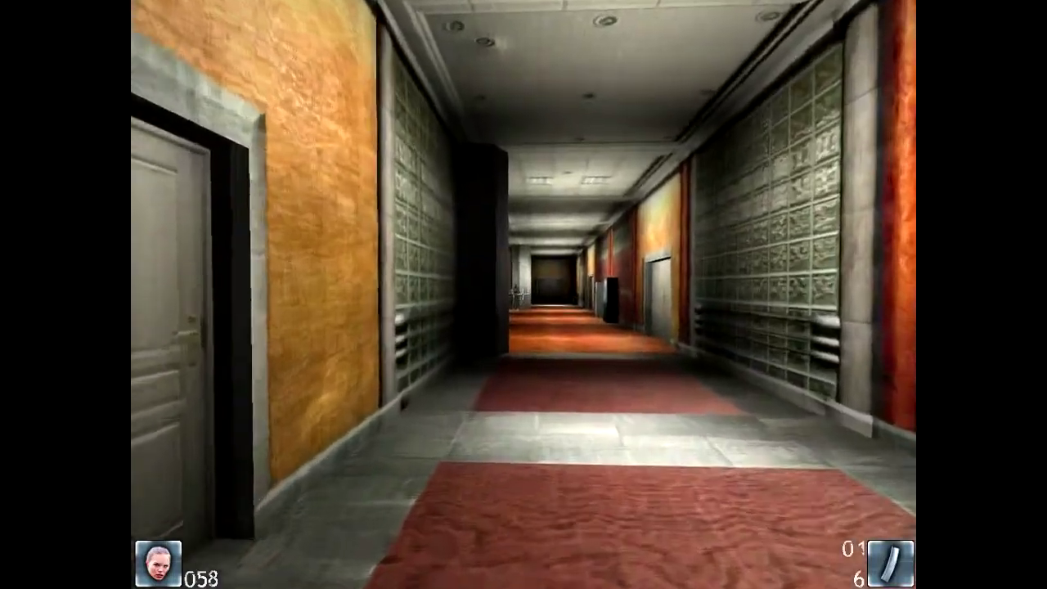
key(w)
key(w)
click(521, 292)
key(w)
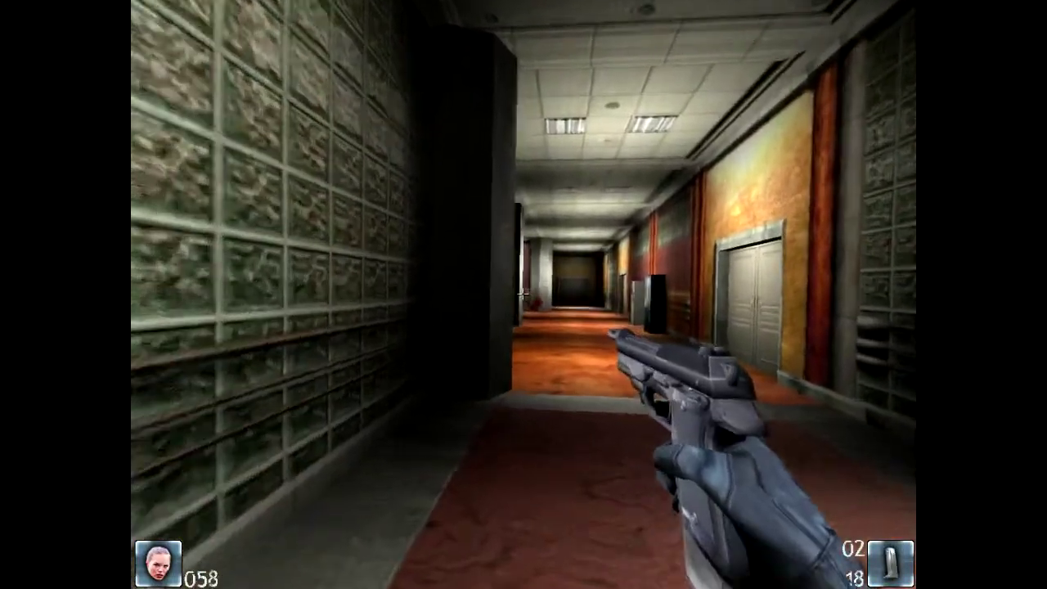
key(w)
click(521, 292)
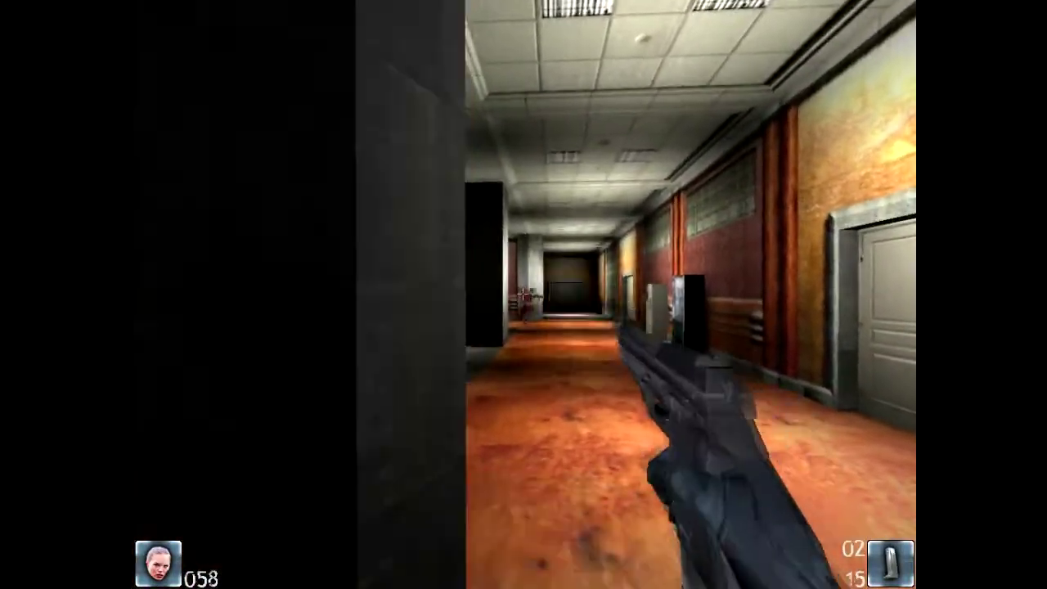
key(w)
click(520, 292)
key(s)
key(s)
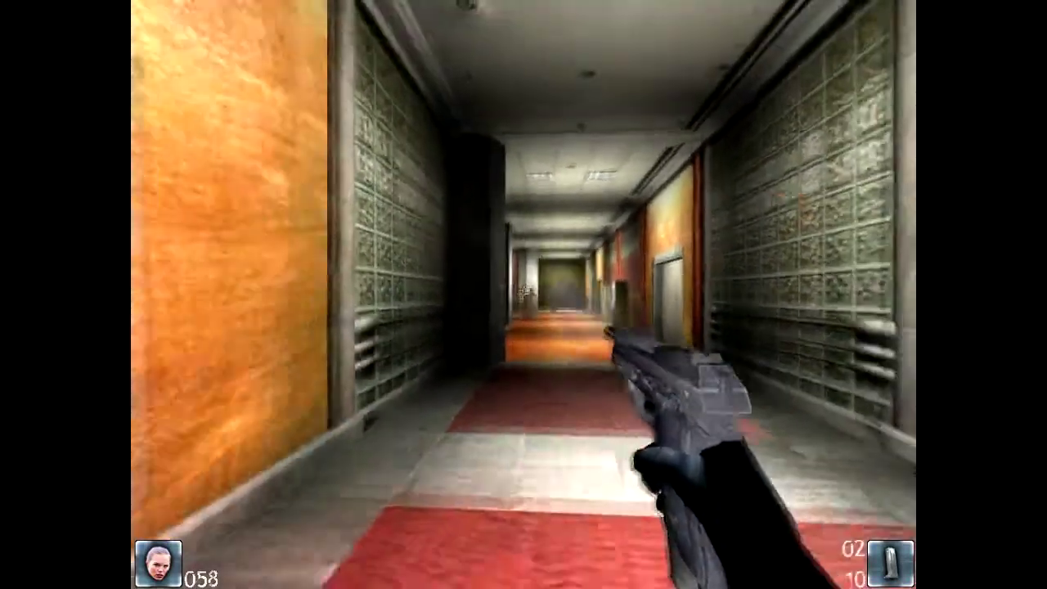
click(521, 292)
click(521, 292)
key(s)
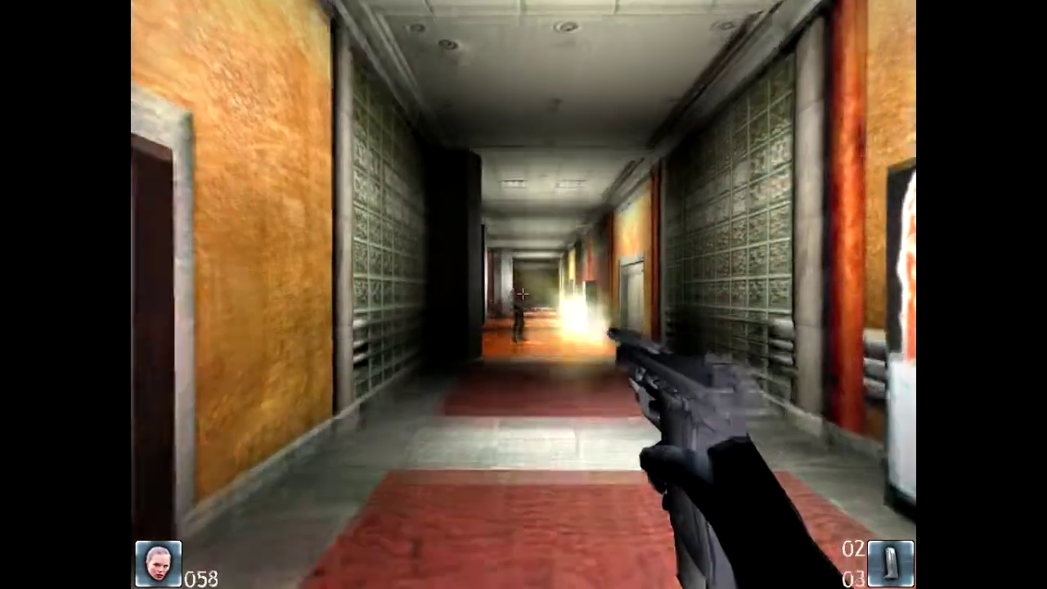
click(521, 292)
key(s)
key(s)
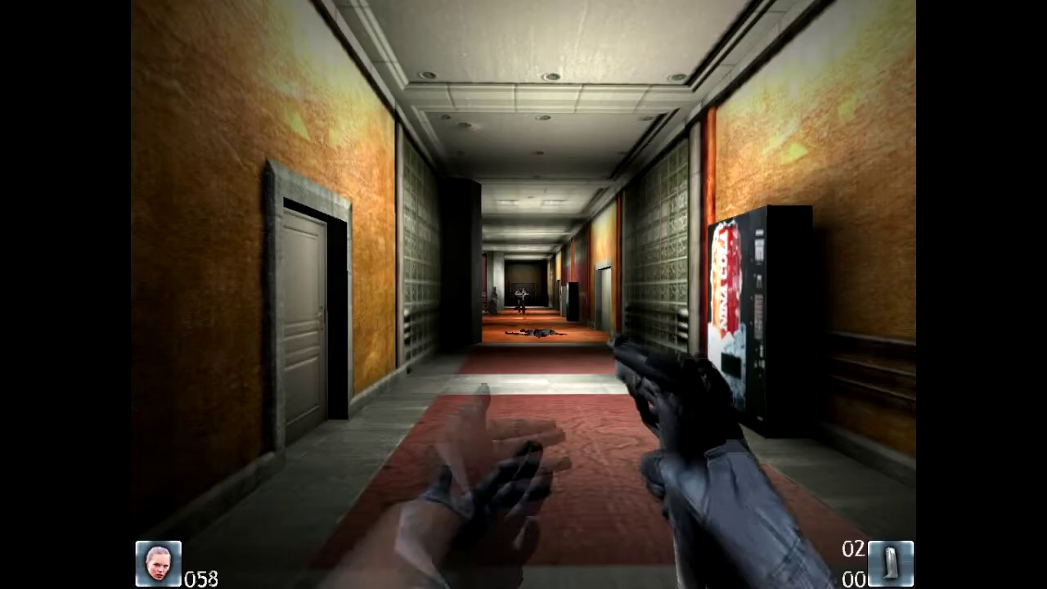
key(r)
click(521, 292)
key(s)
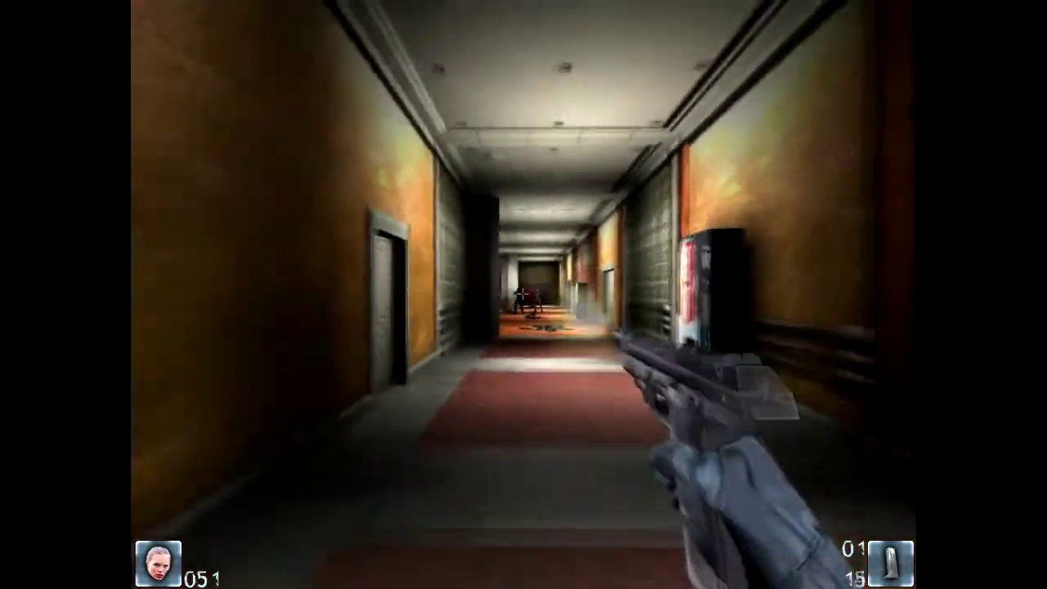
key(s)
key(s)
key(s)
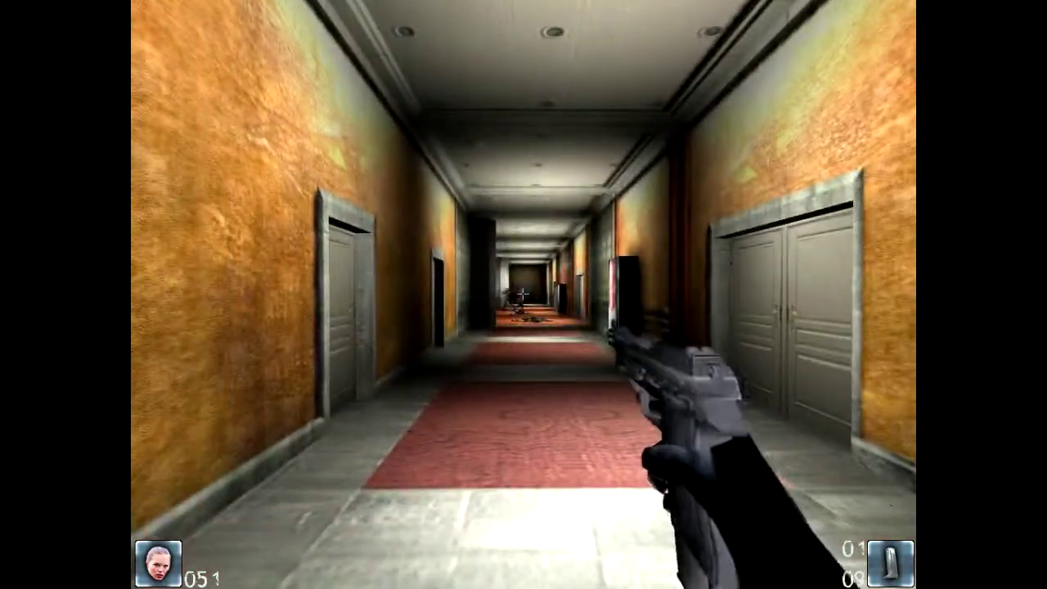
key(w)
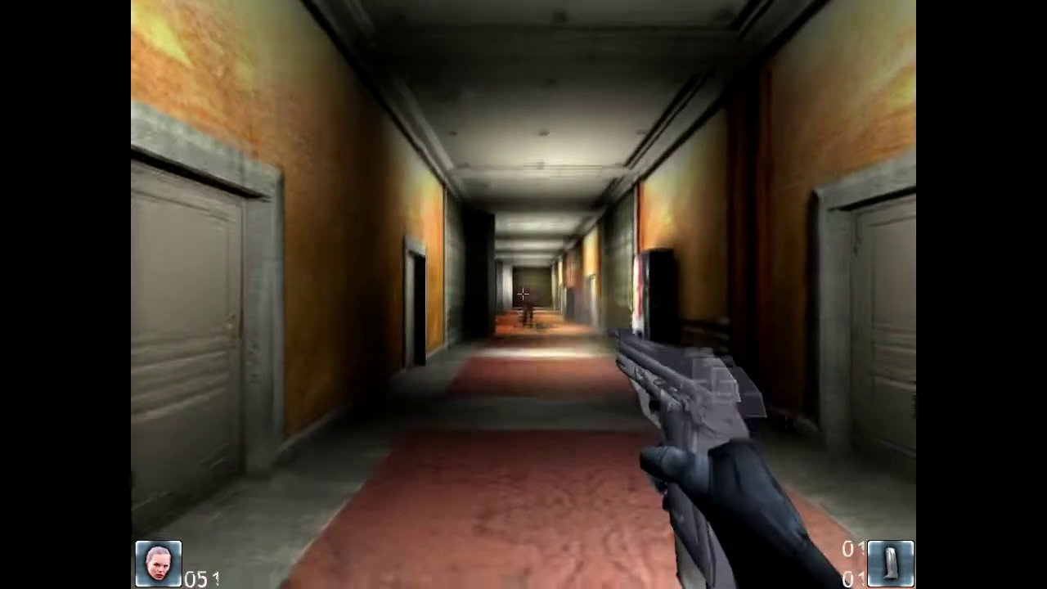
key(w)
key(w)
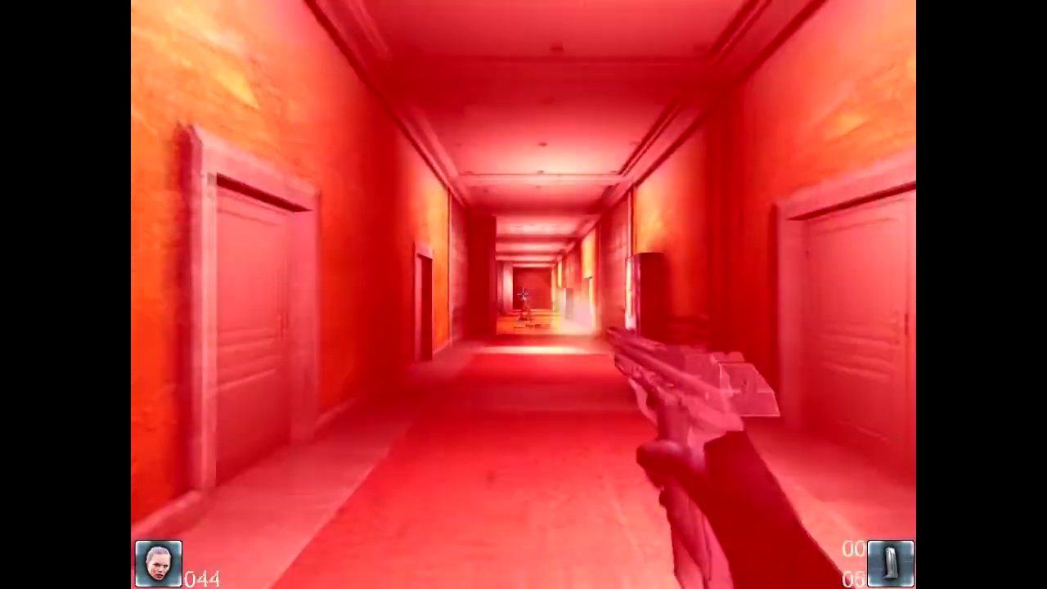
click(522, 293)
key(w)
key(2)
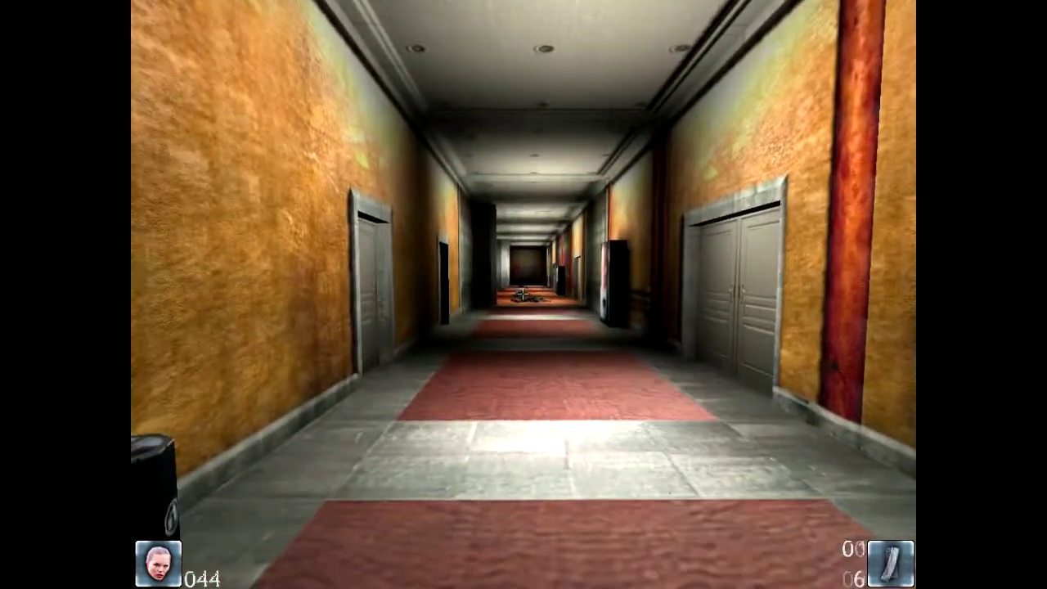
key(w)
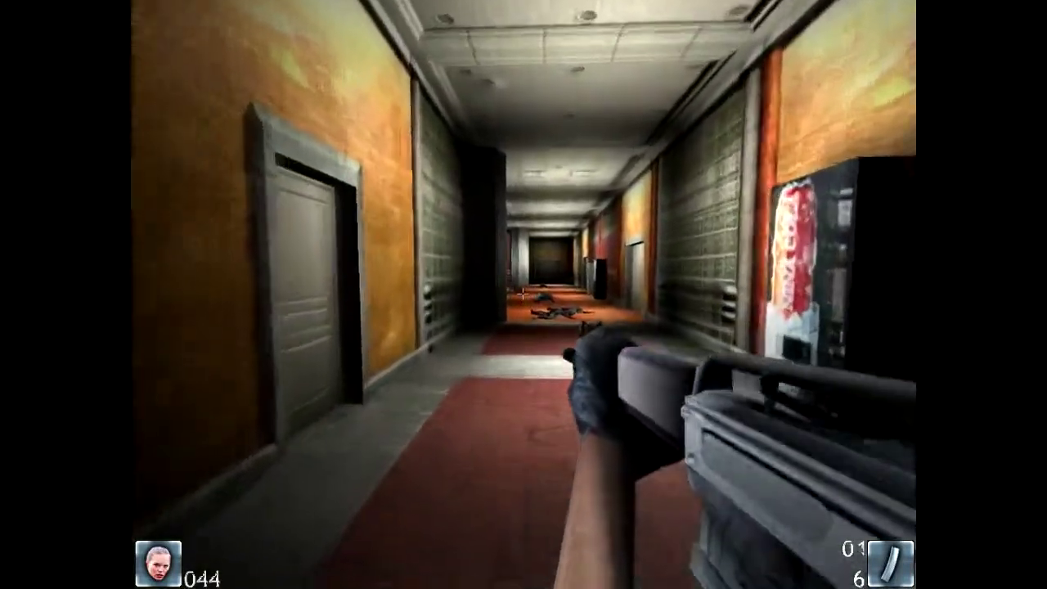
key(w)
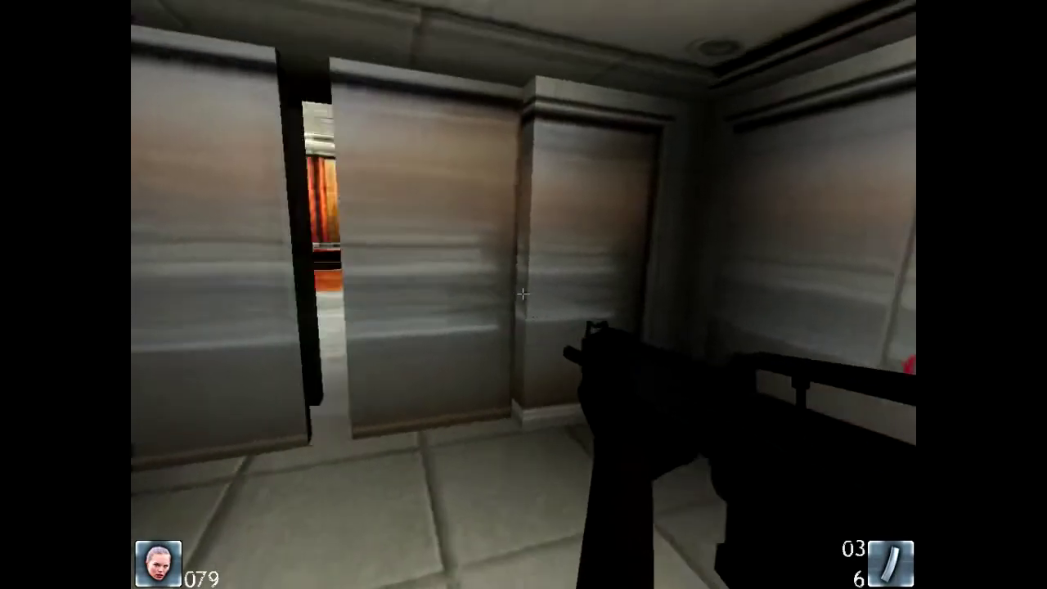
key(w)
key(w)
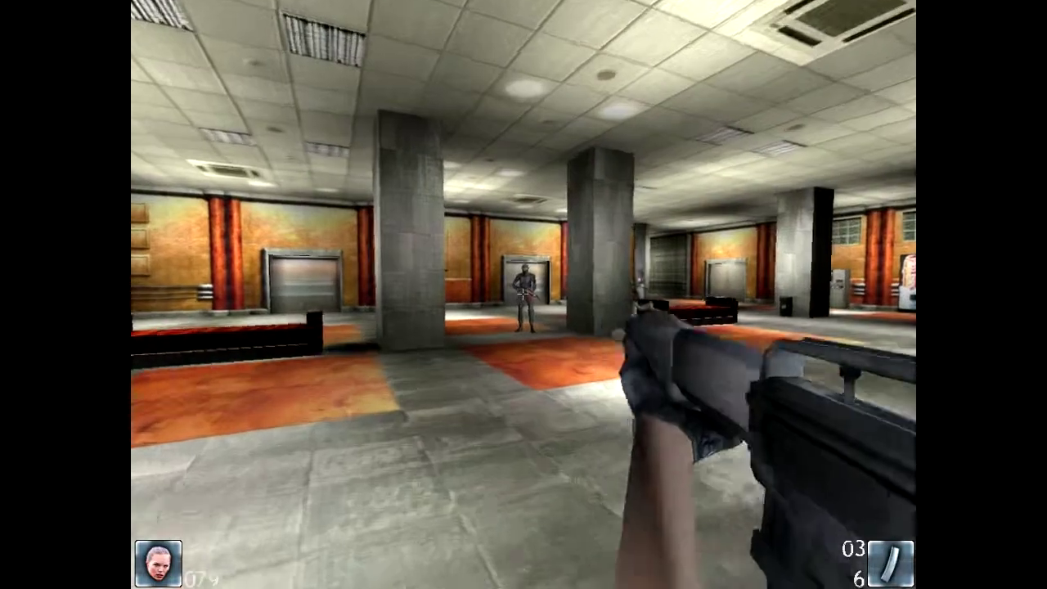
key(w)
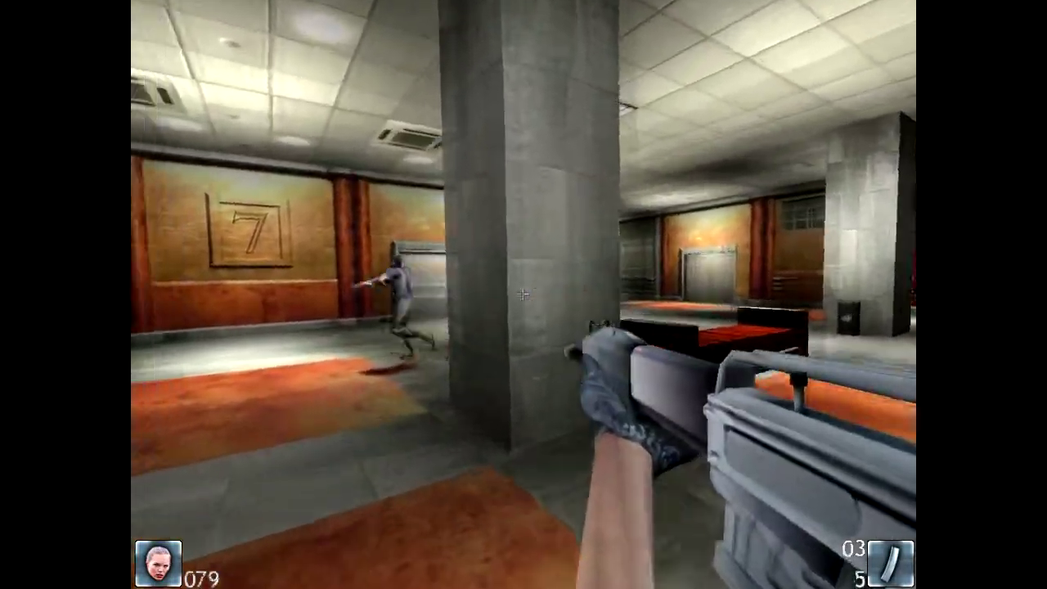
click(521, 293)
click(521, 293)
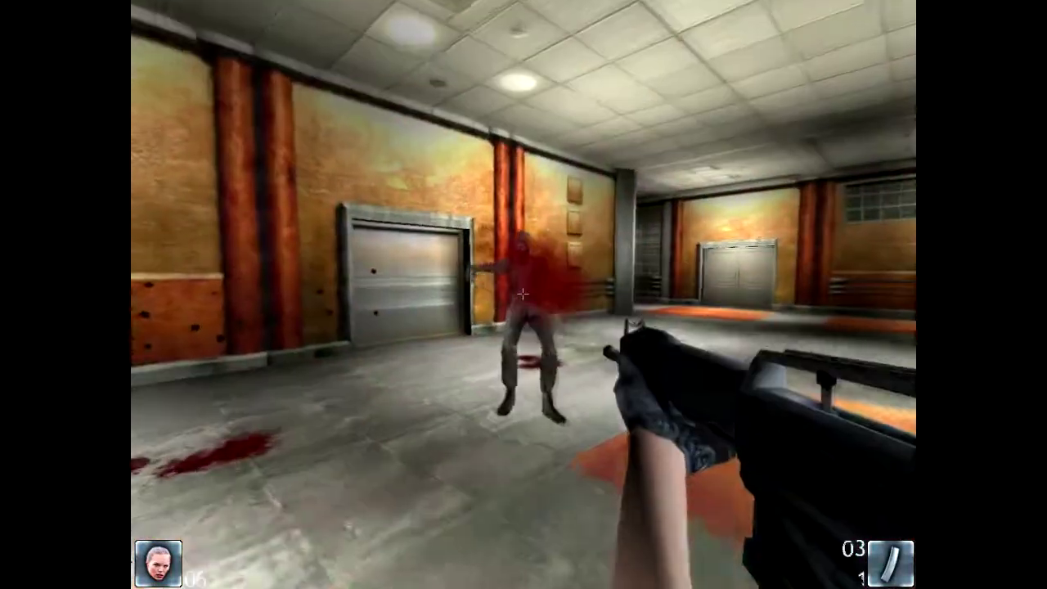
key(r)
key(w)
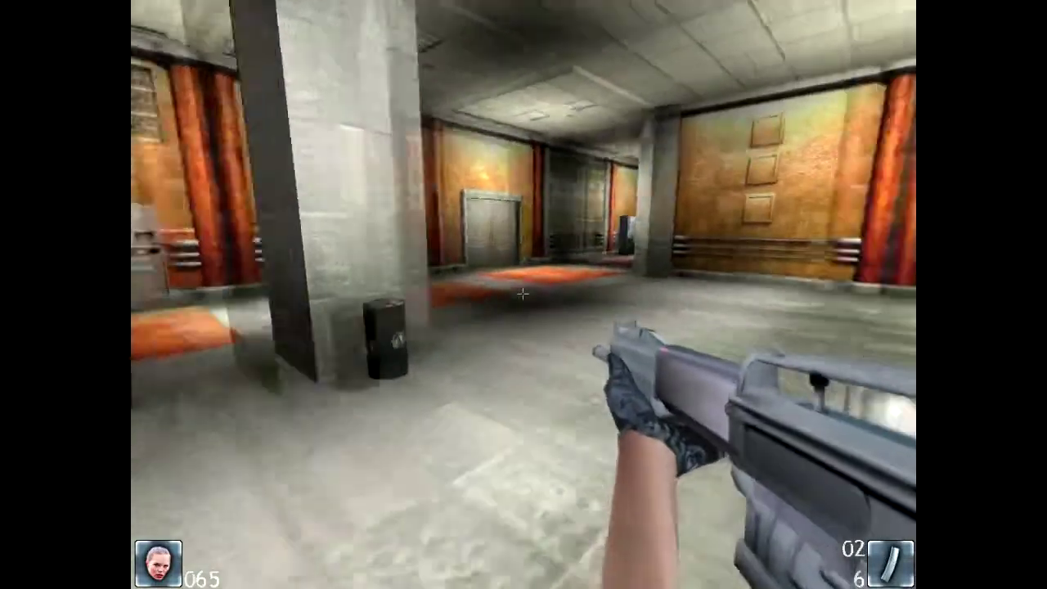
key(w)
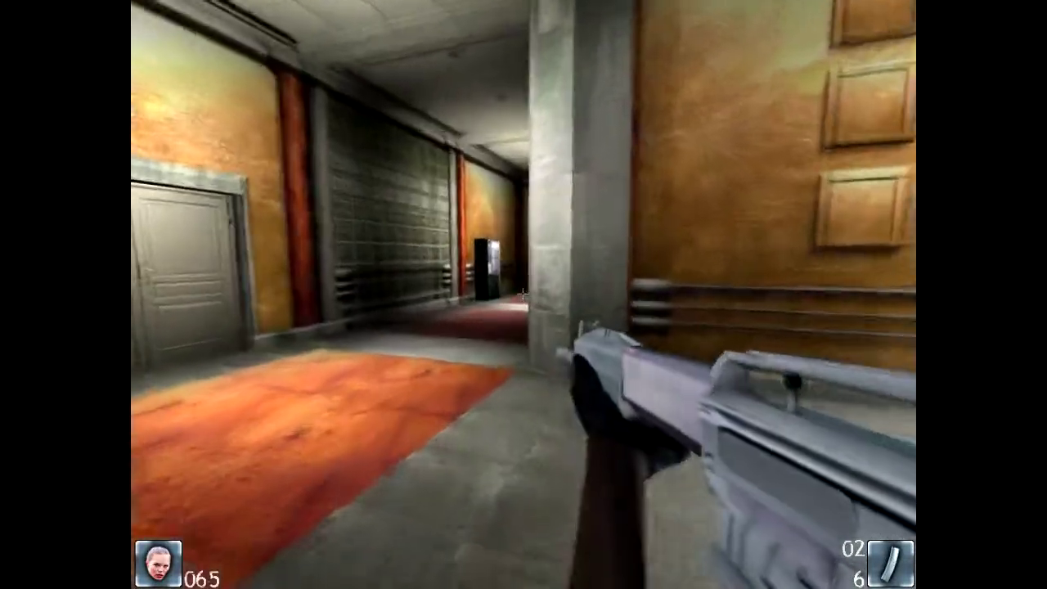
key(w)
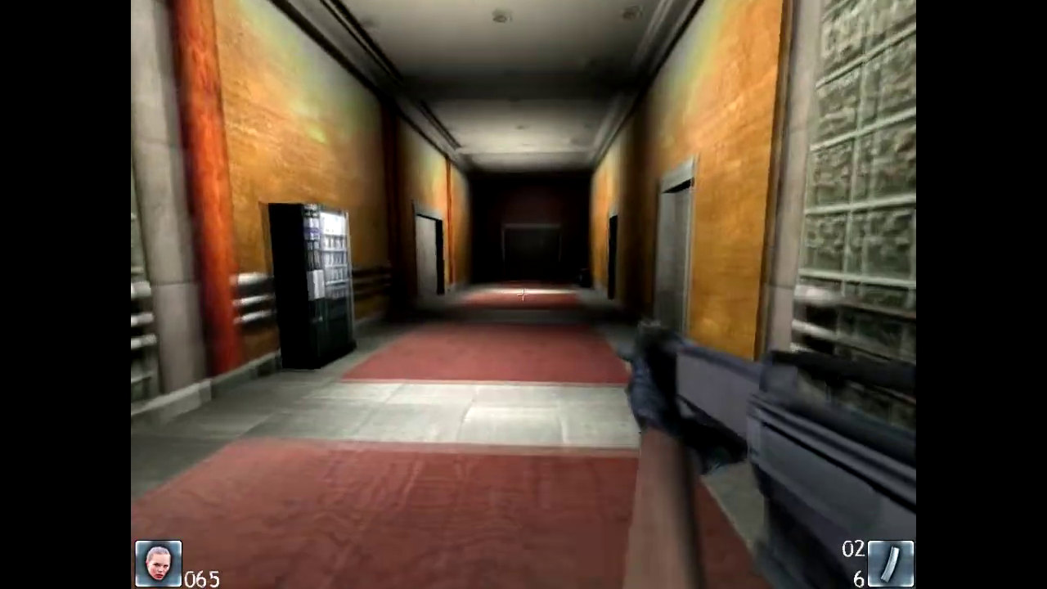
key(w)
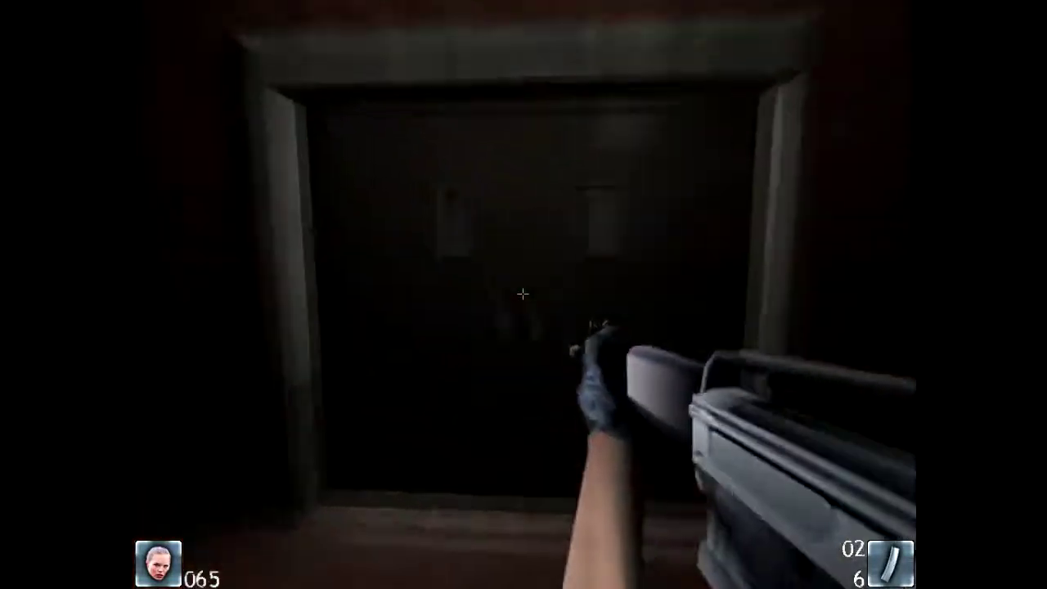
key(w)
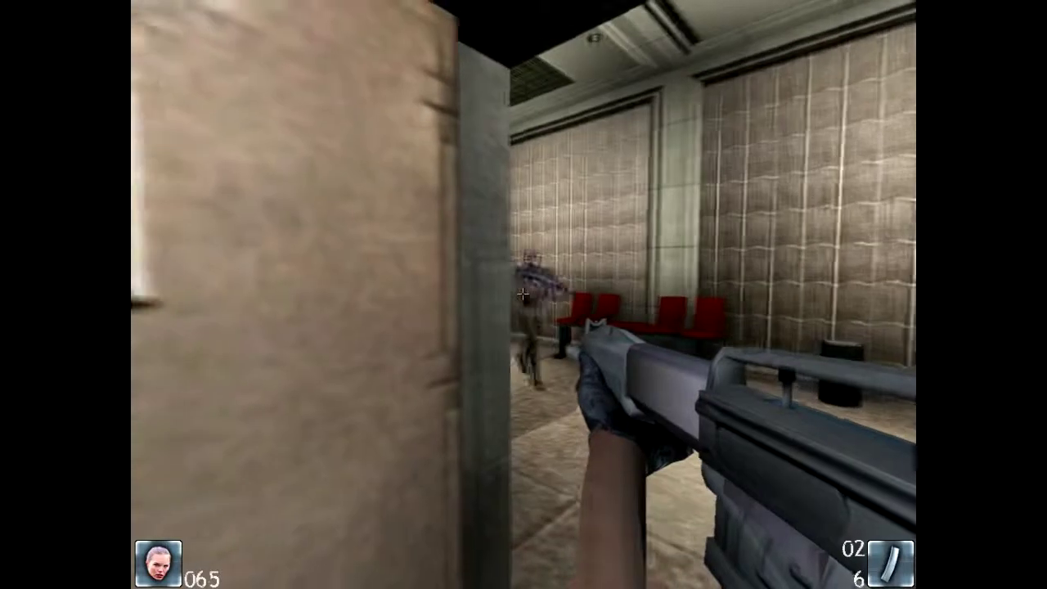
click(522, 294)
click(522, 293)
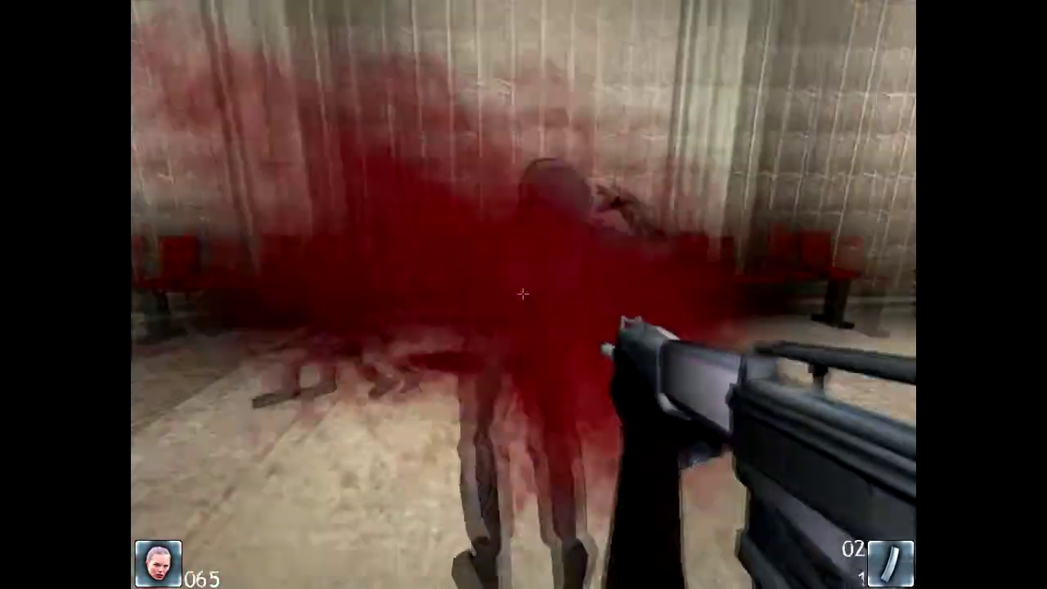
key(w)
key(r)
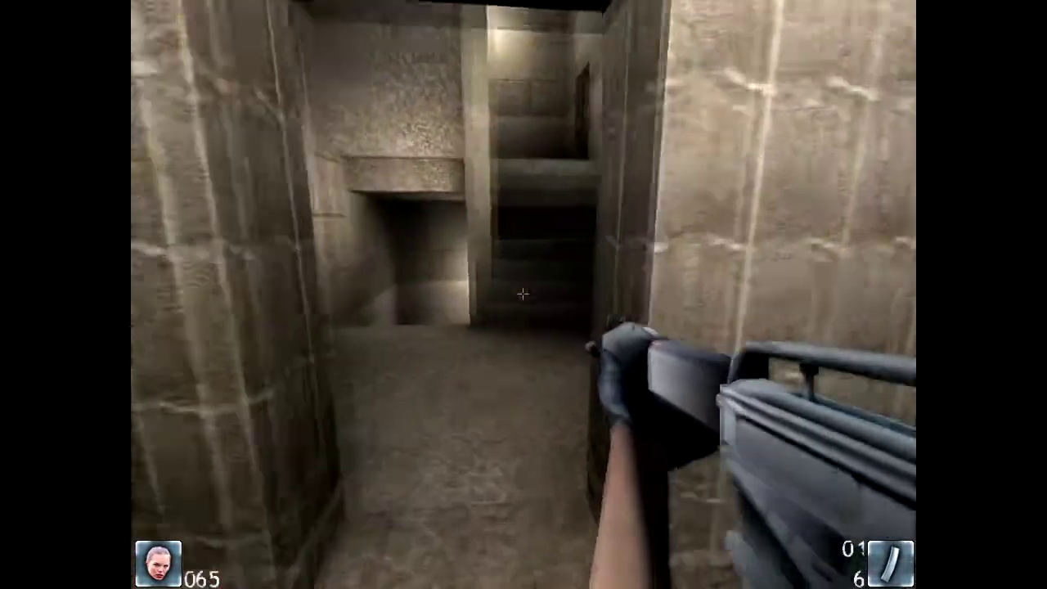
key(w)
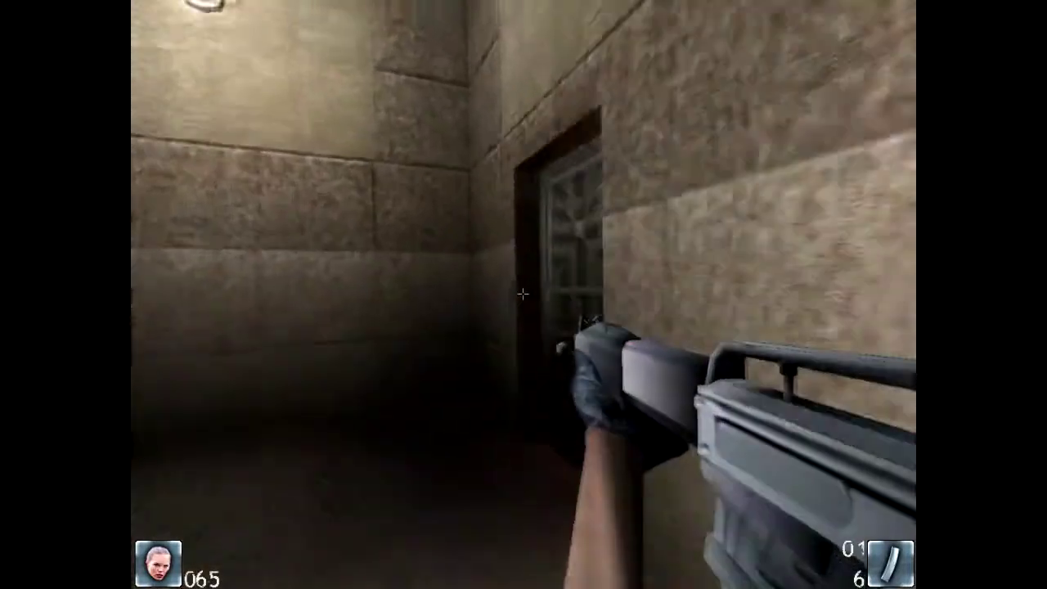
key(w)
key(e)
key(w)
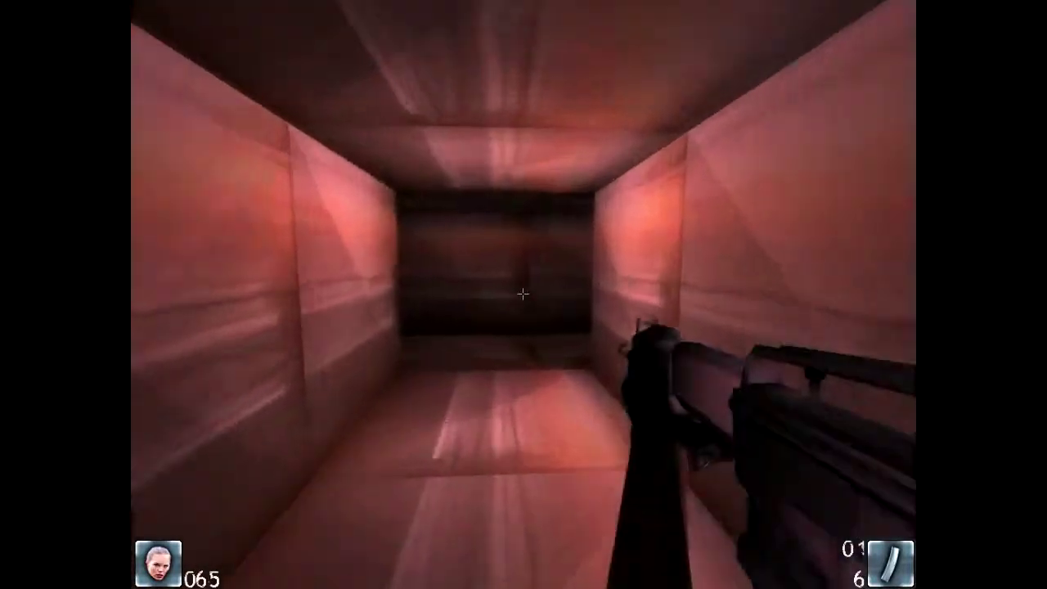
key(w)
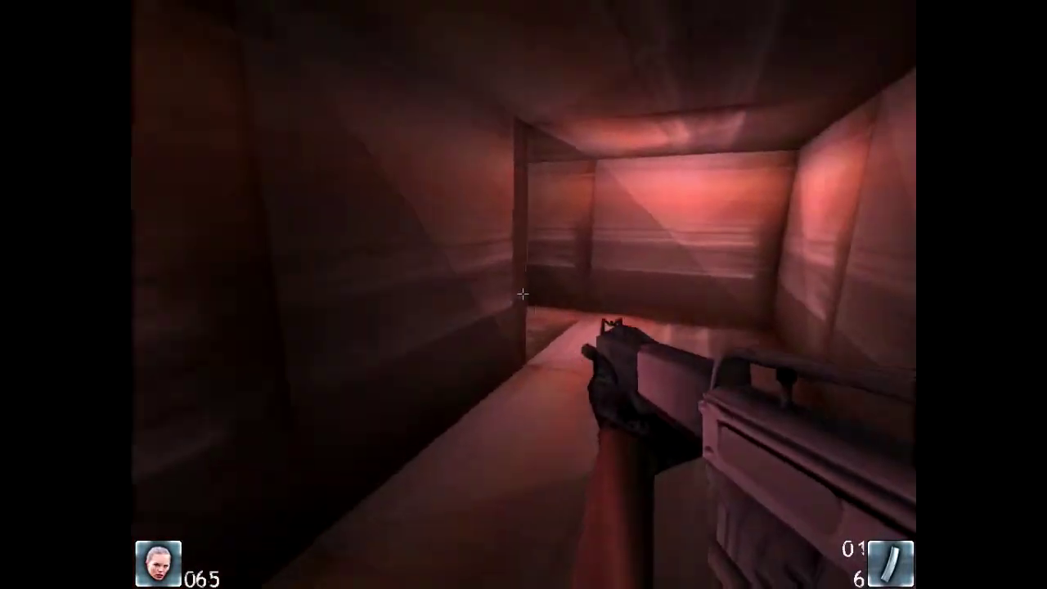
key(w)
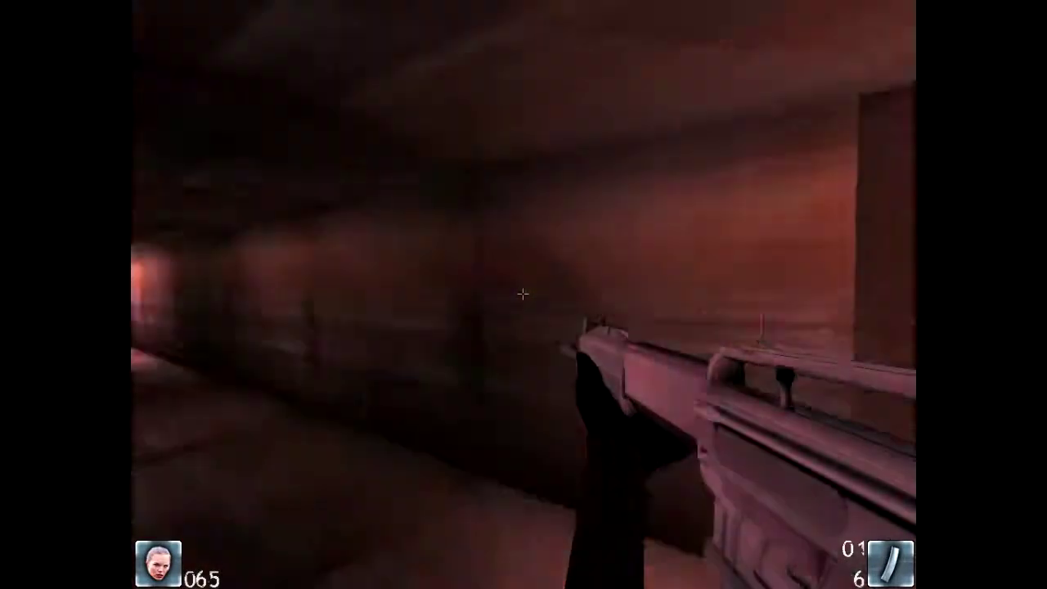
key(w)
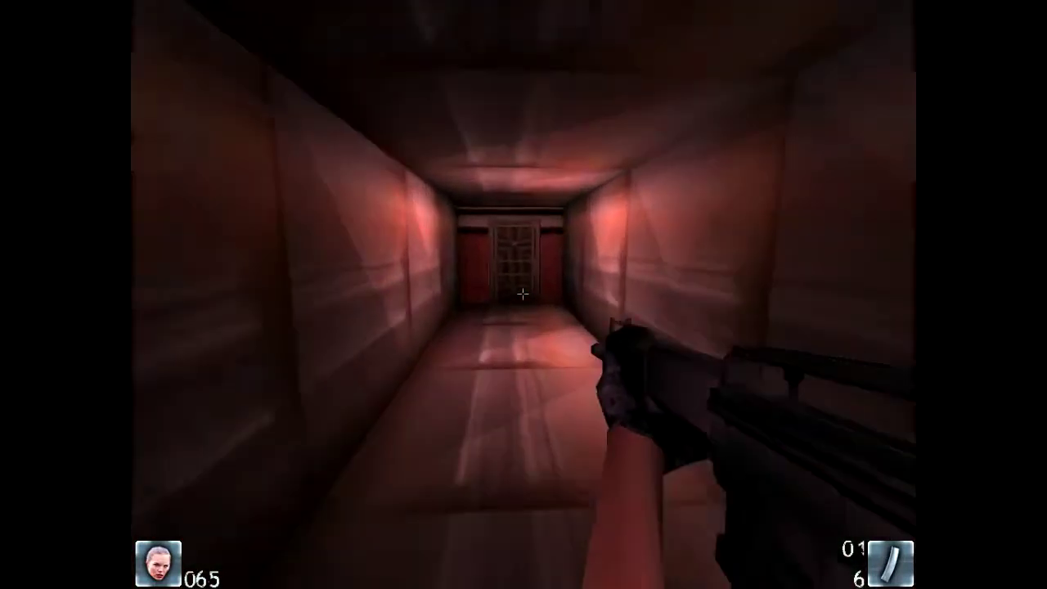
key(w)
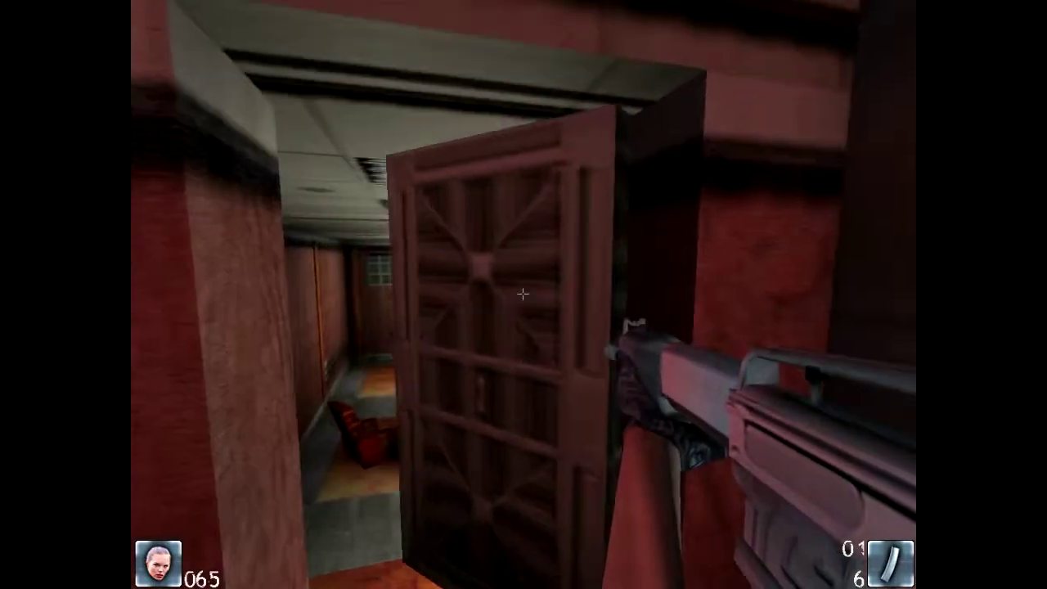
key(w)
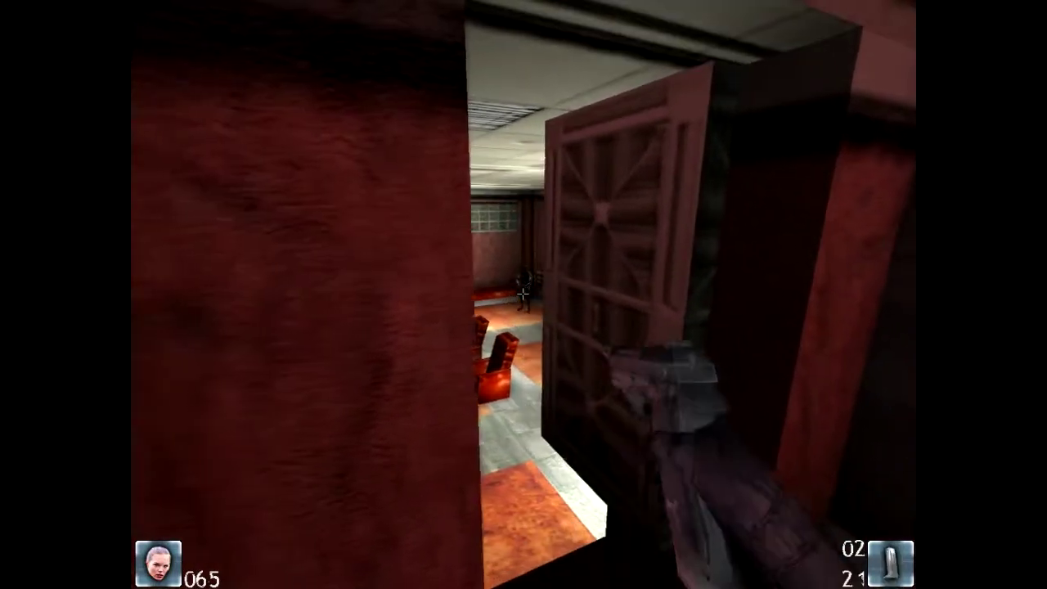
click(522, 293)
click(522, 293)
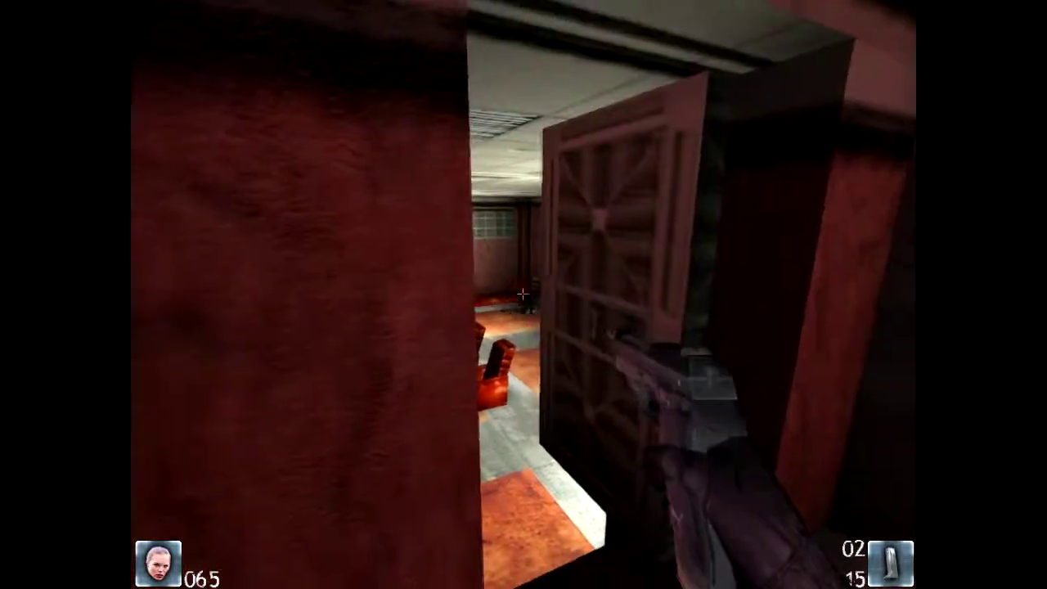
key(w)
key(r)
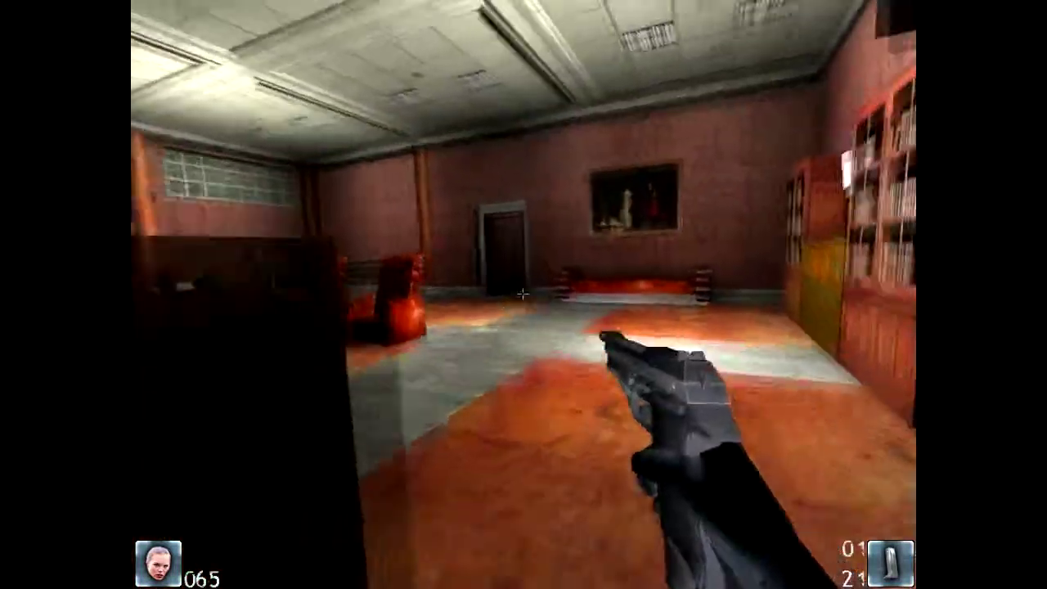
key(3)
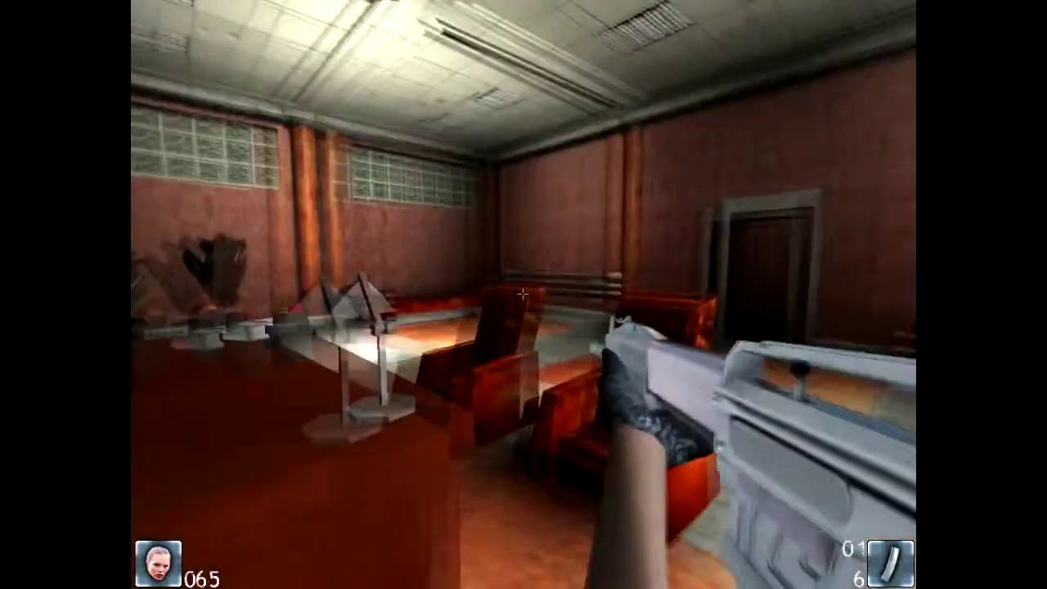
key(w)
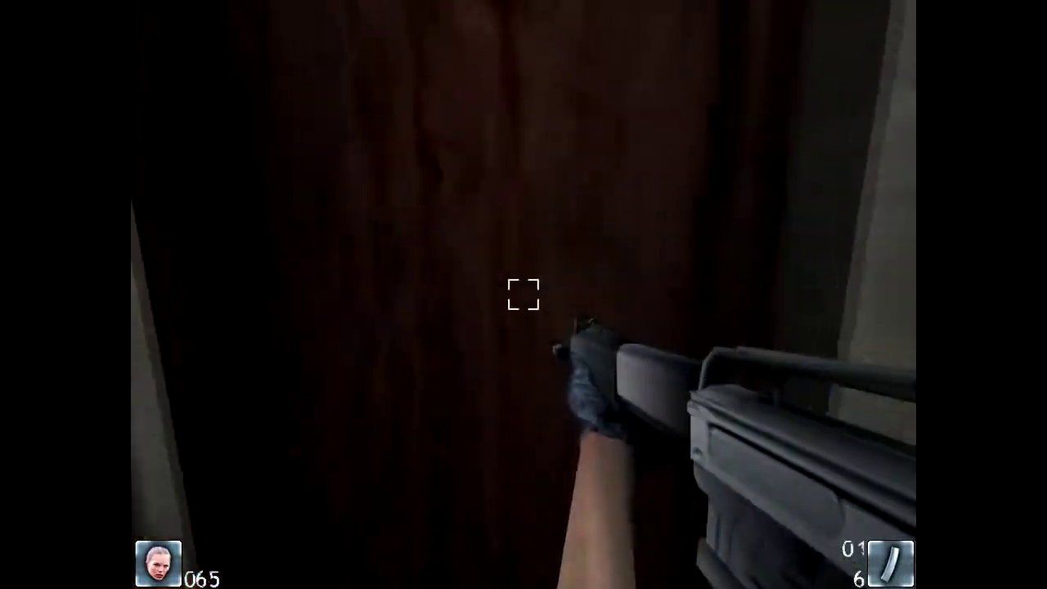
key(w)
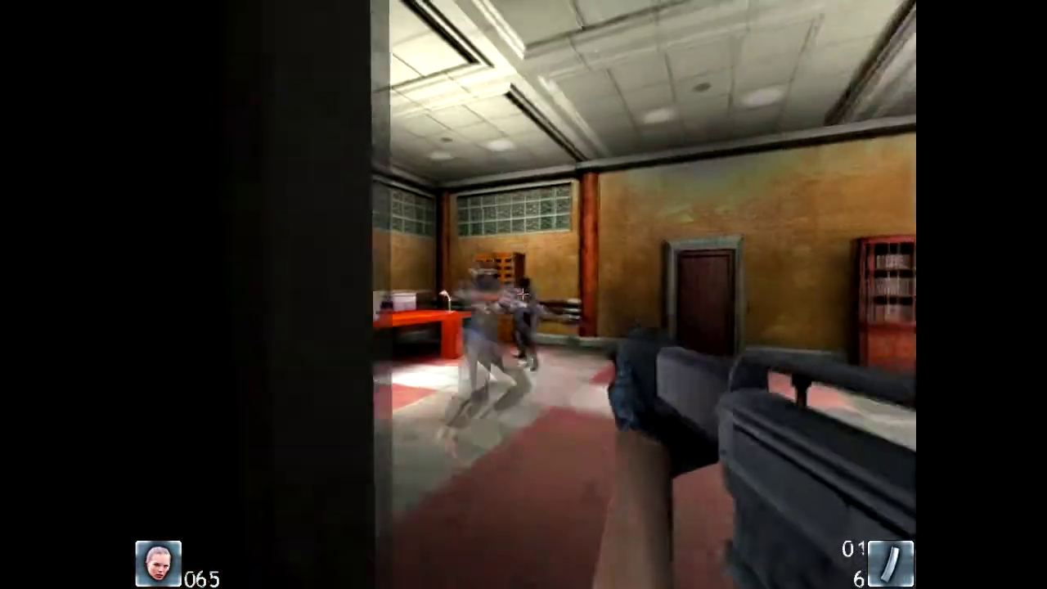
click(522, 294)
click(522, 294)
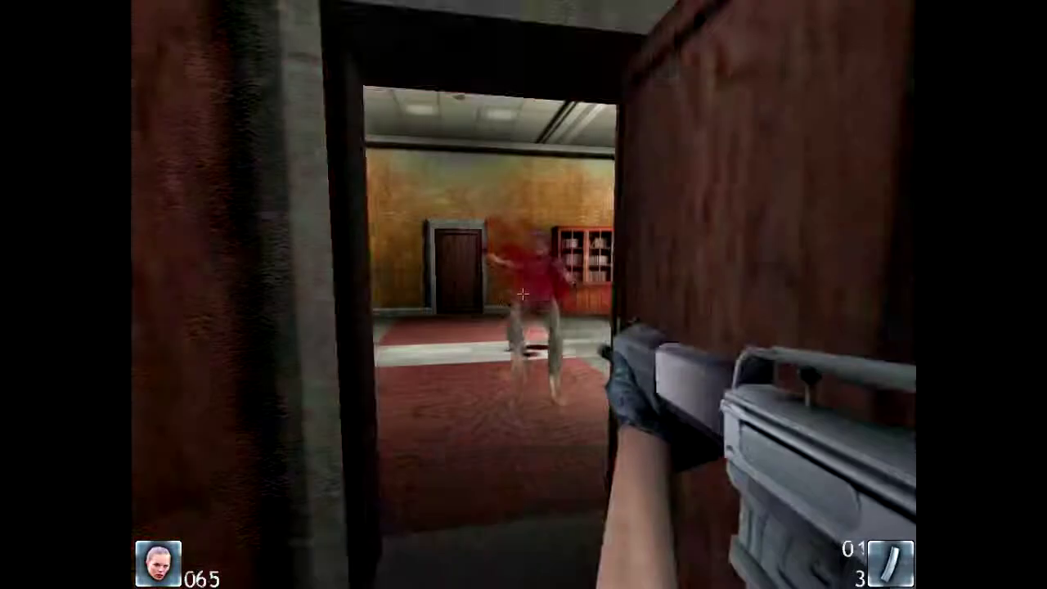
key(w)
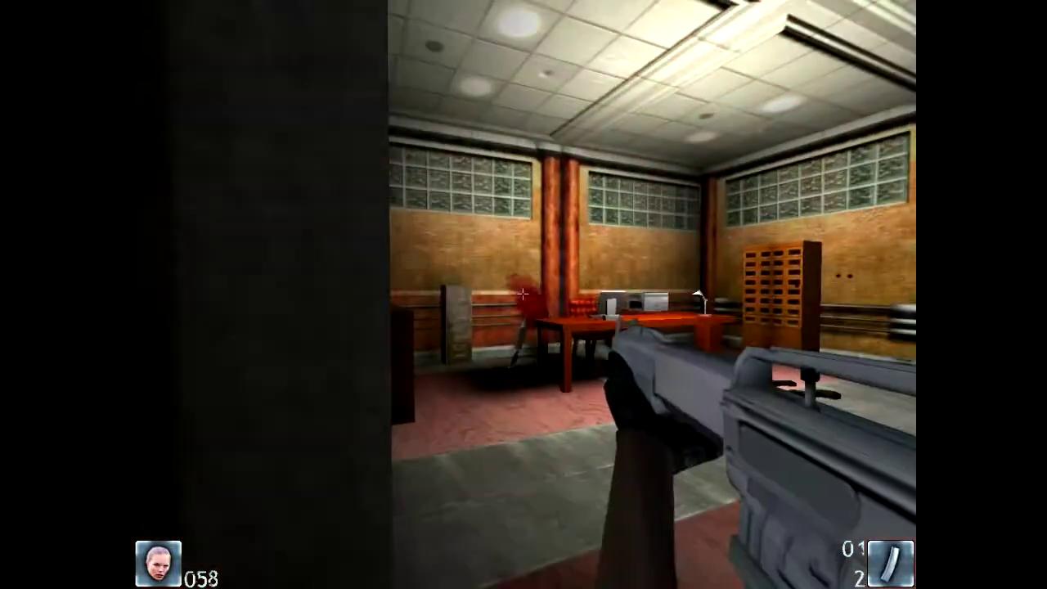
click(522, 295)
key(w)
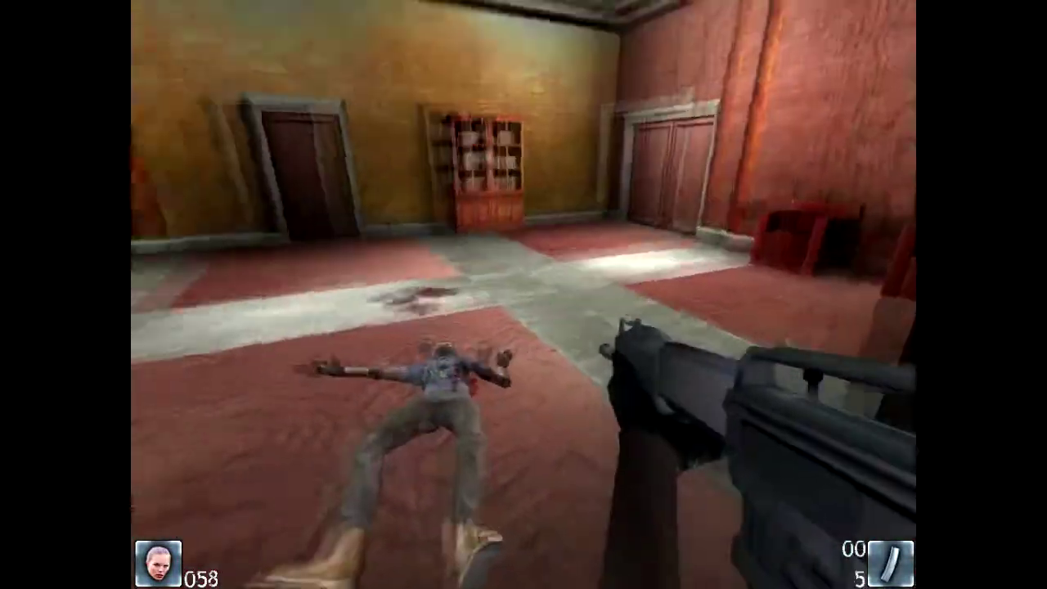
key(w)
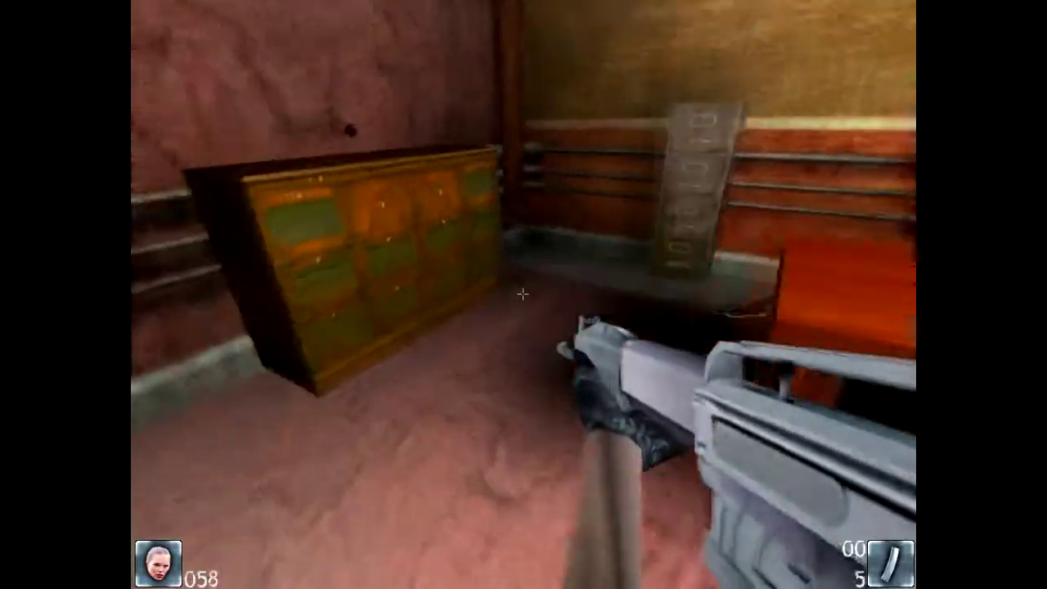
key(w)
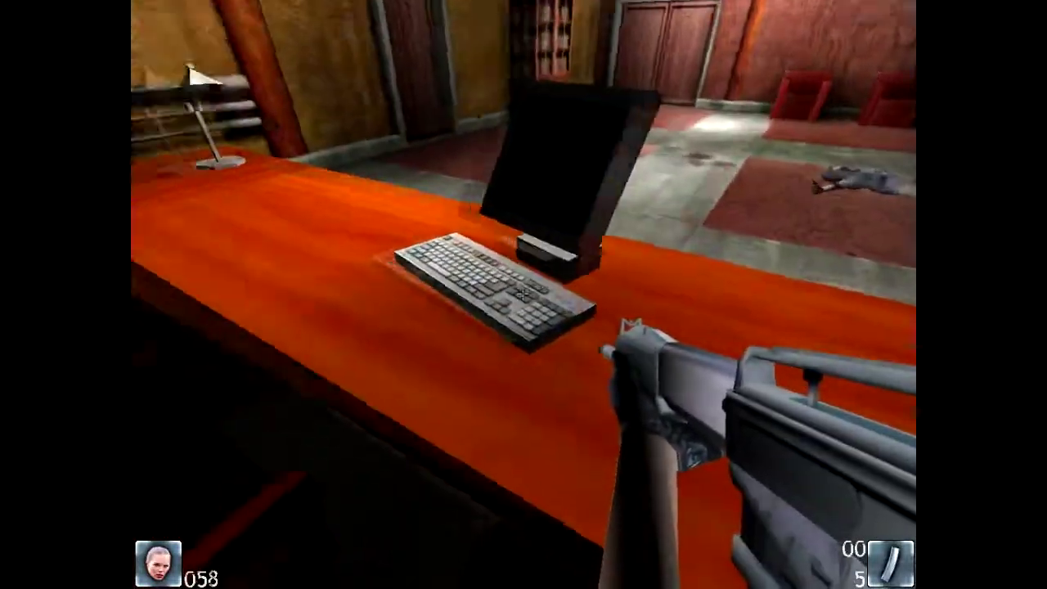
key(w)
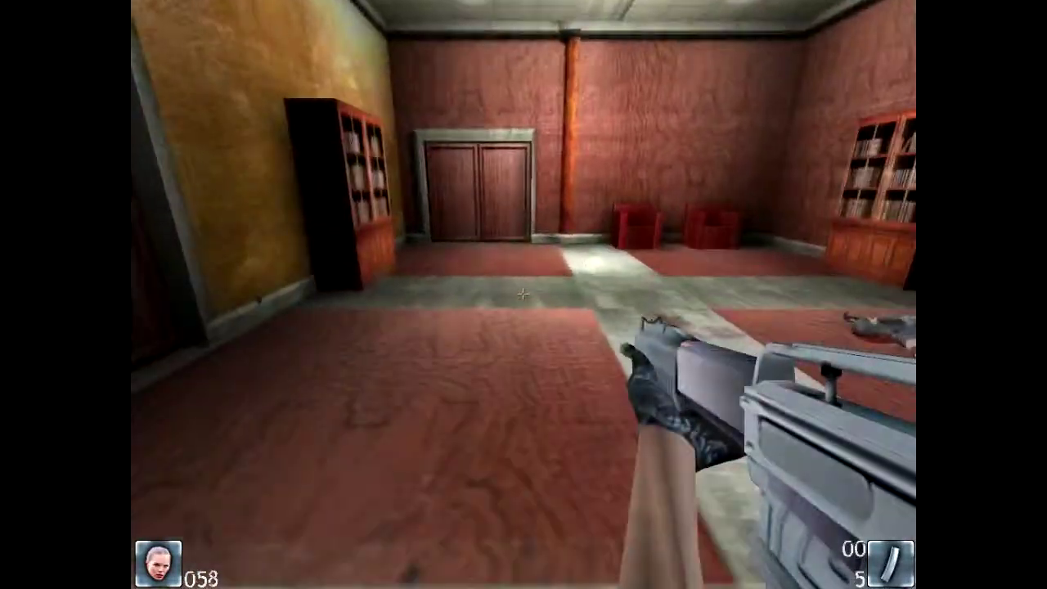
key(w)
key(w)
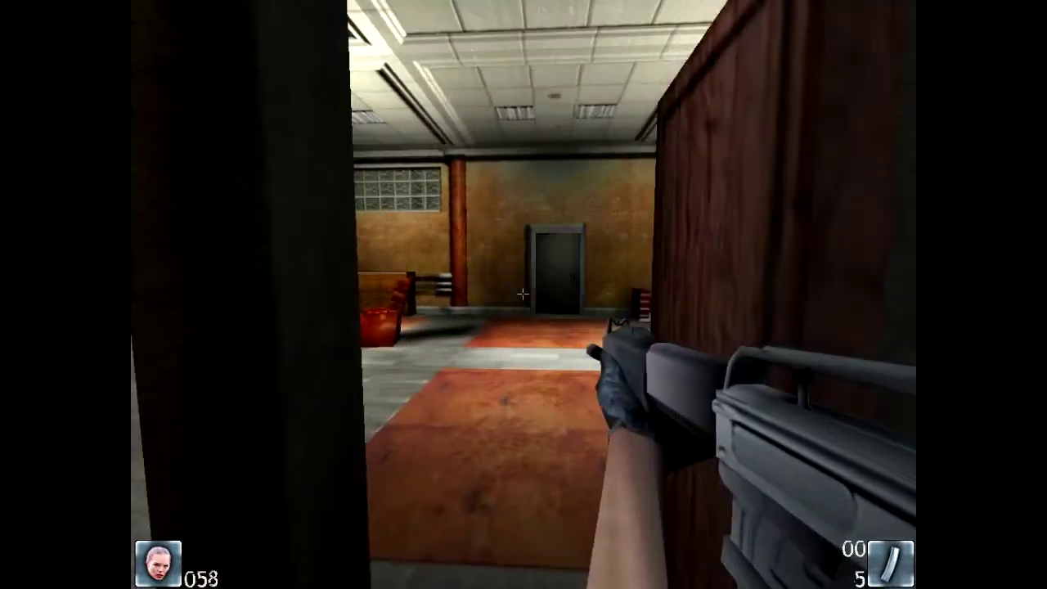
key(w)
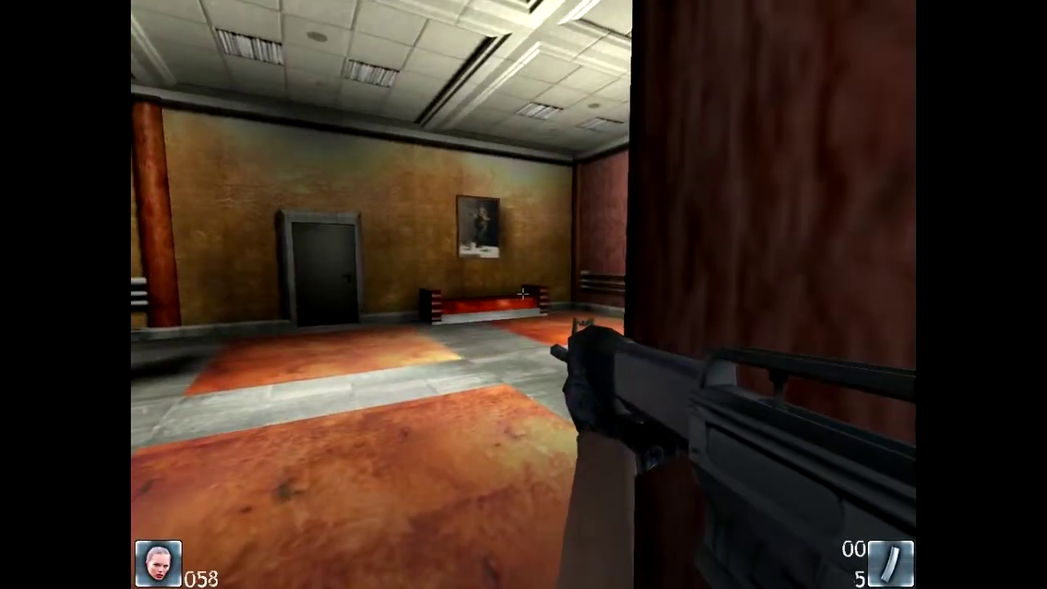
key(w)
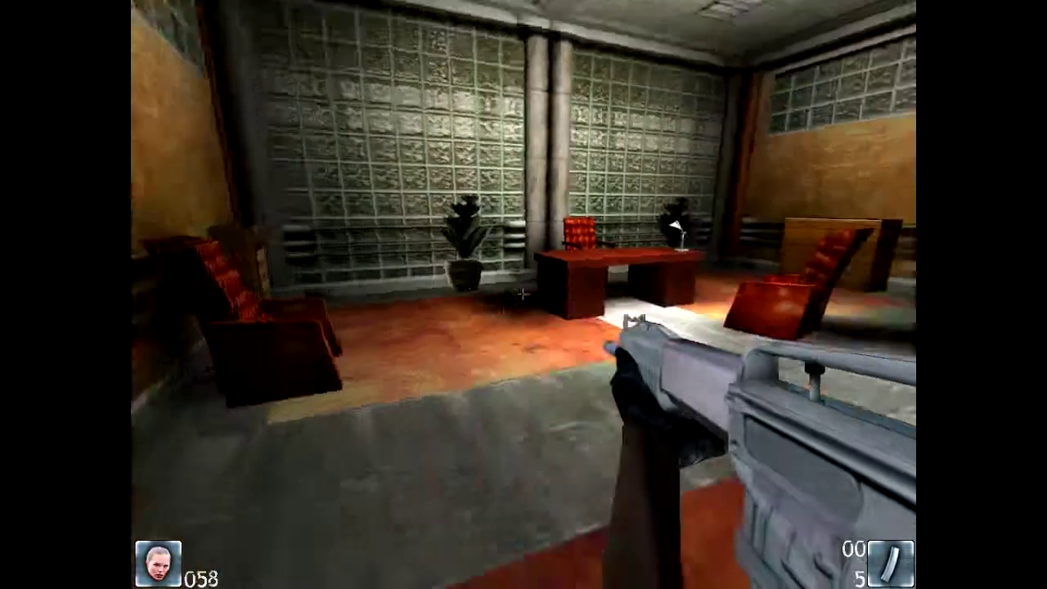
key(w)
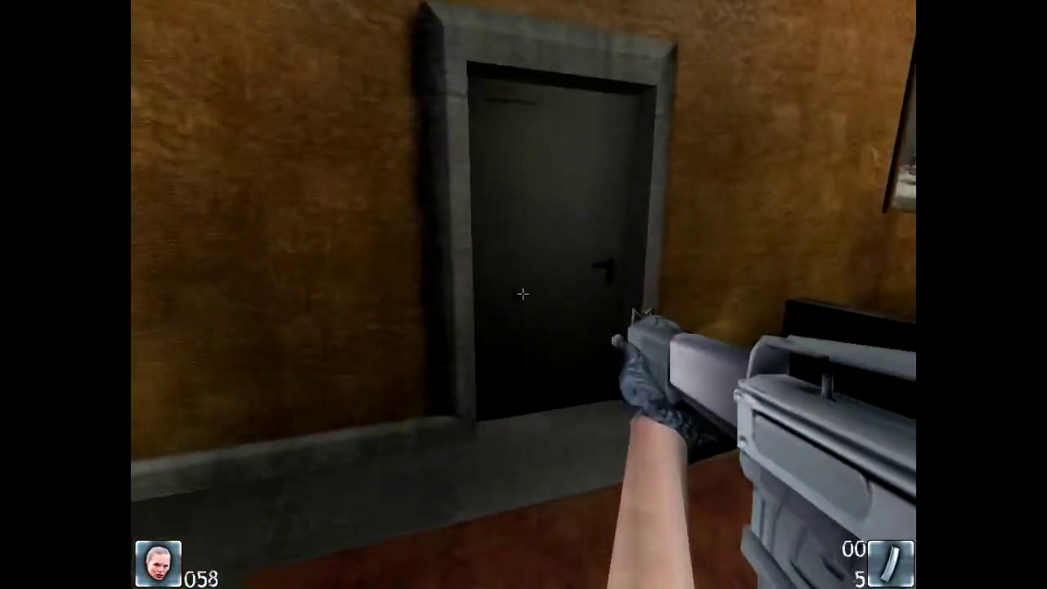
key(w)
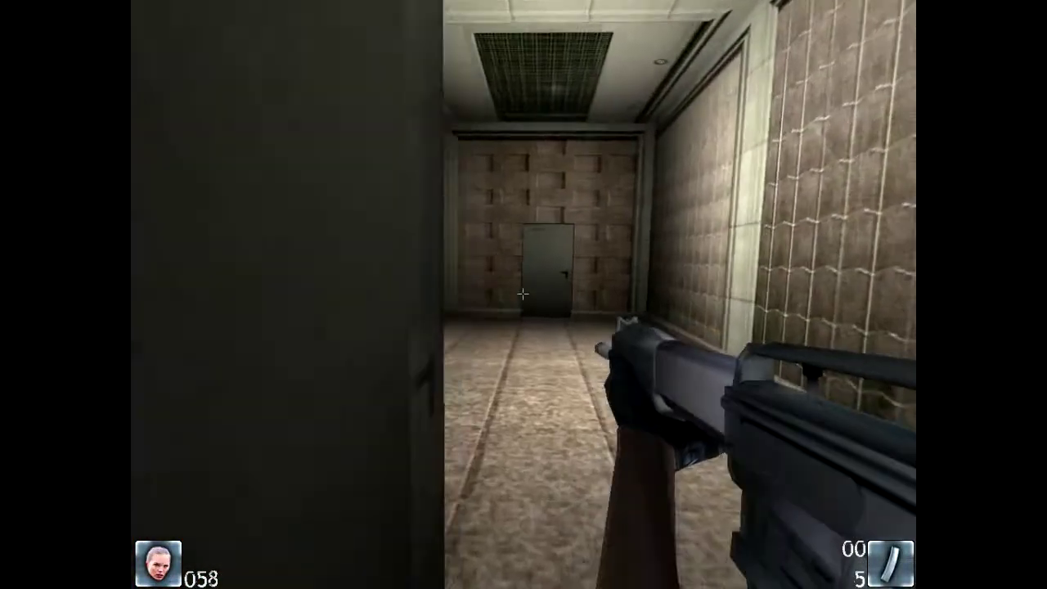
key(w)
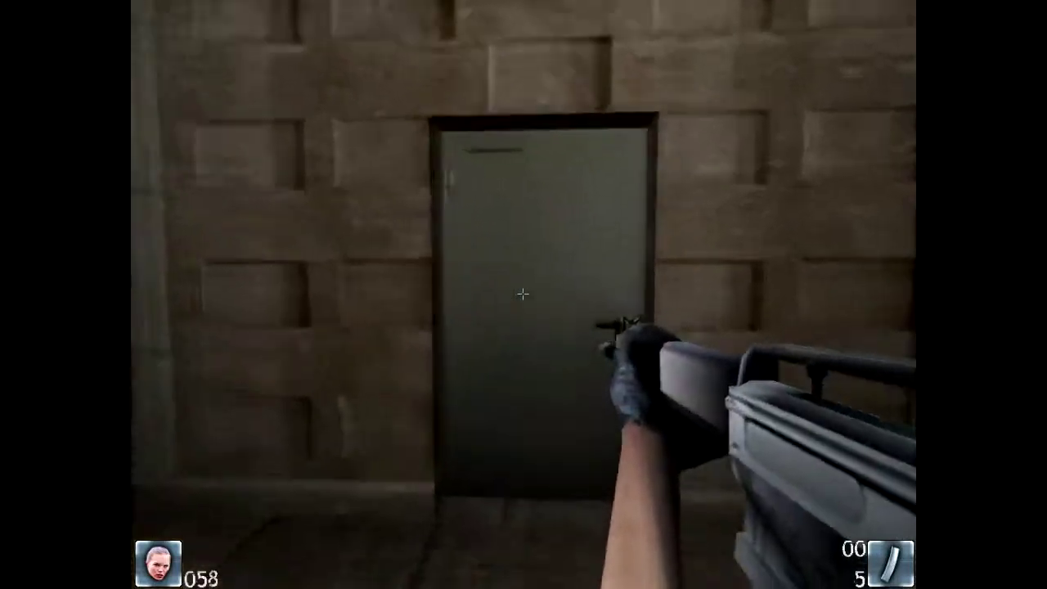
key(w)
click(523, 294)
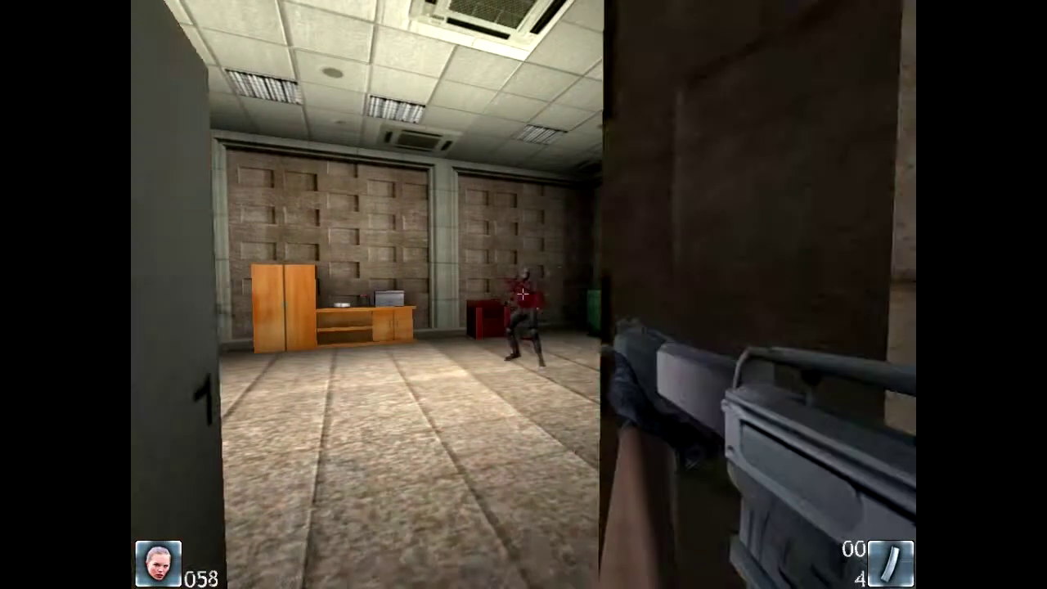
click(522, 294)
key(d)
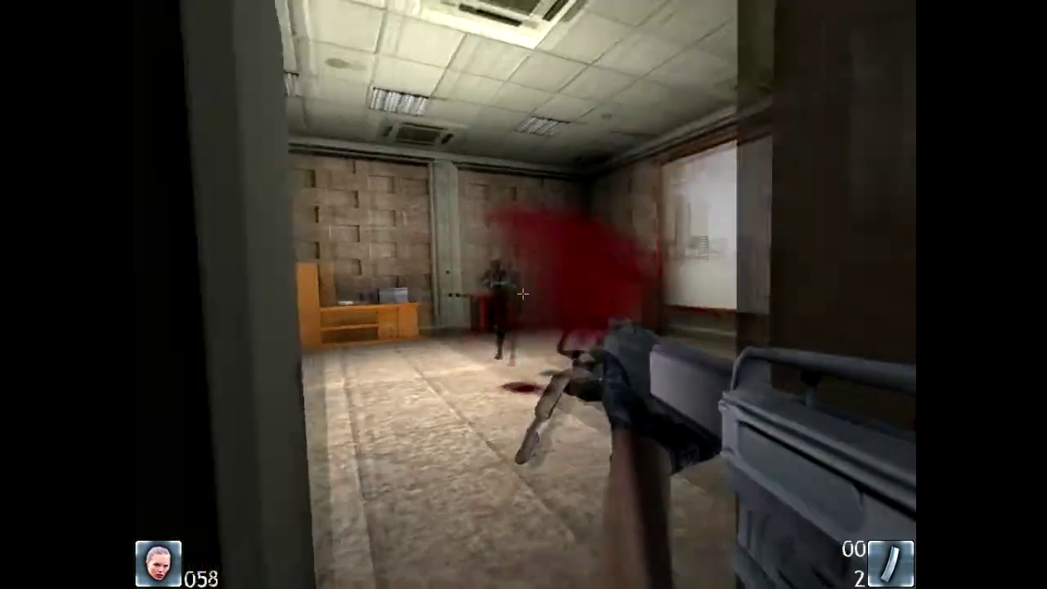
click(521, 293)
key(w)
key(w)
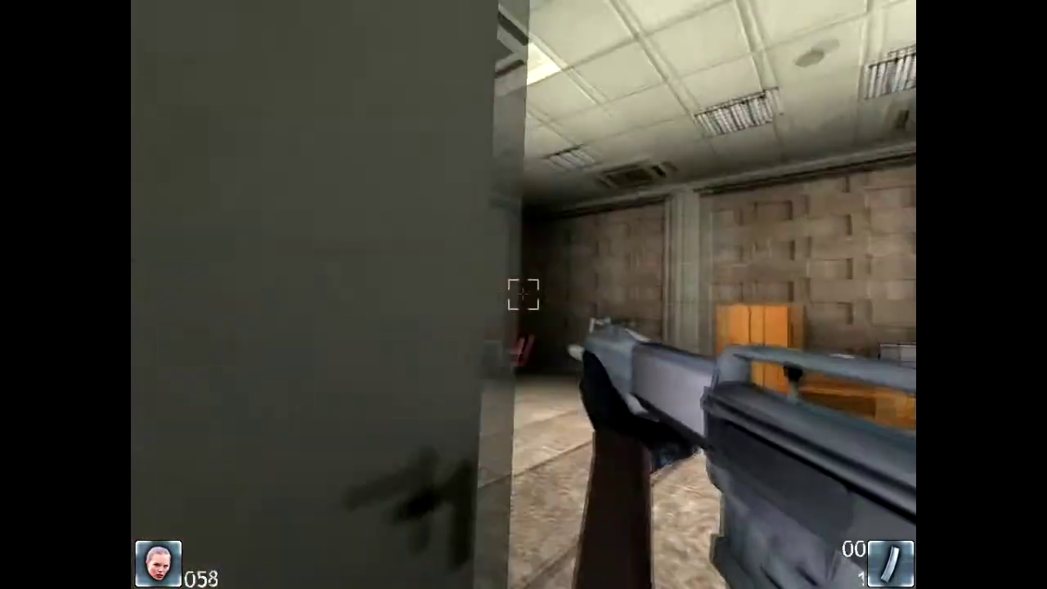
key(w)
key(w)
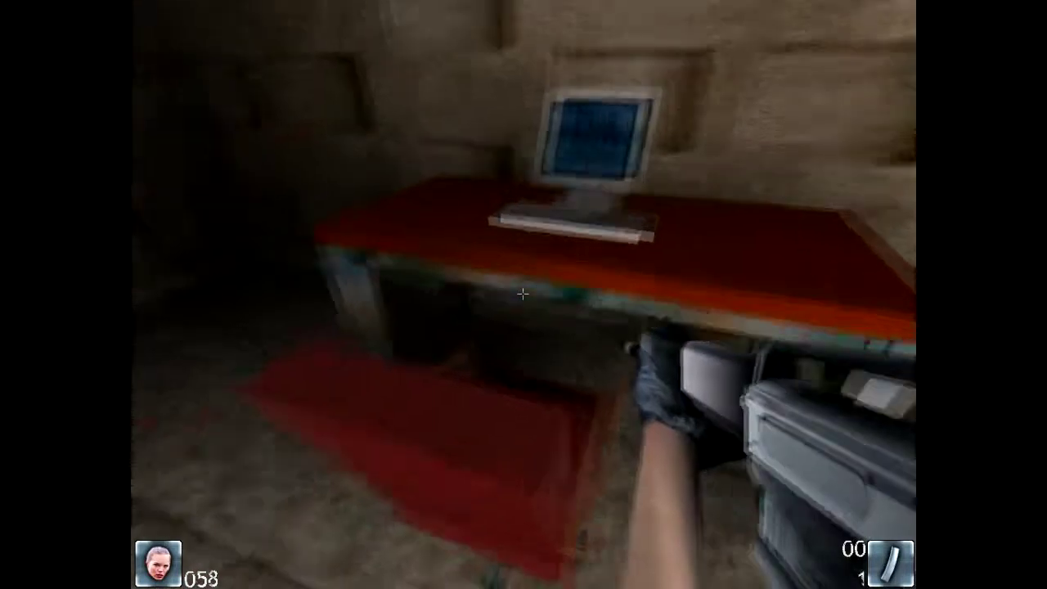
key(s)
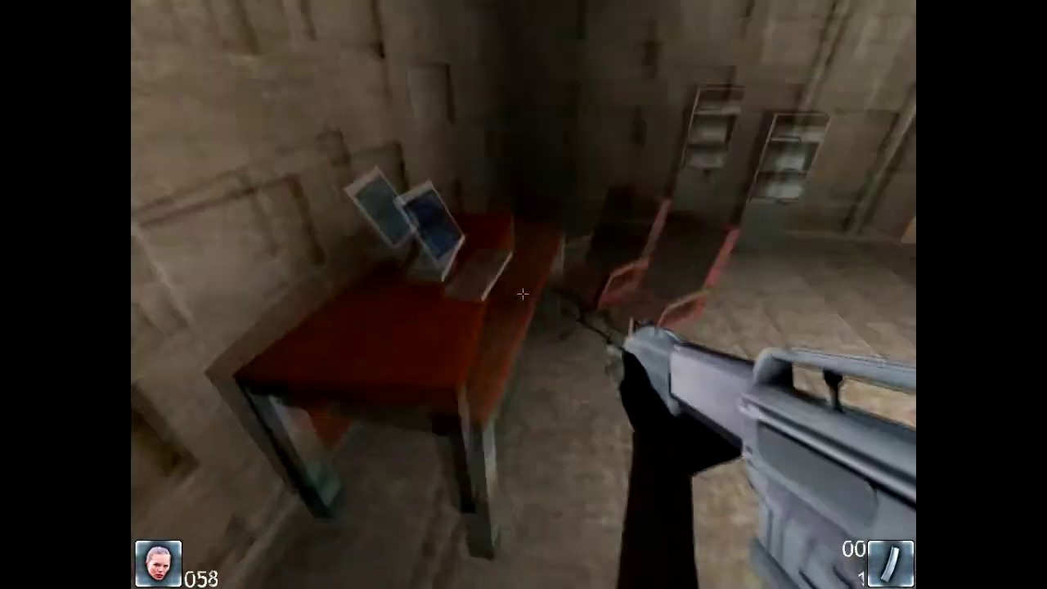
key(w)
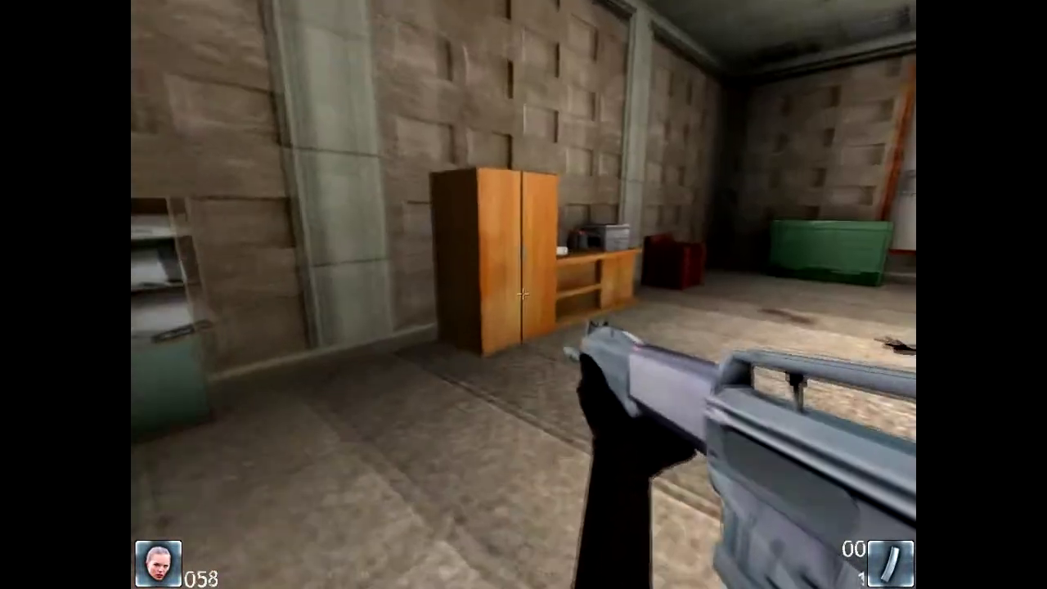
key(w)
key(w)
key(w)
key(w)
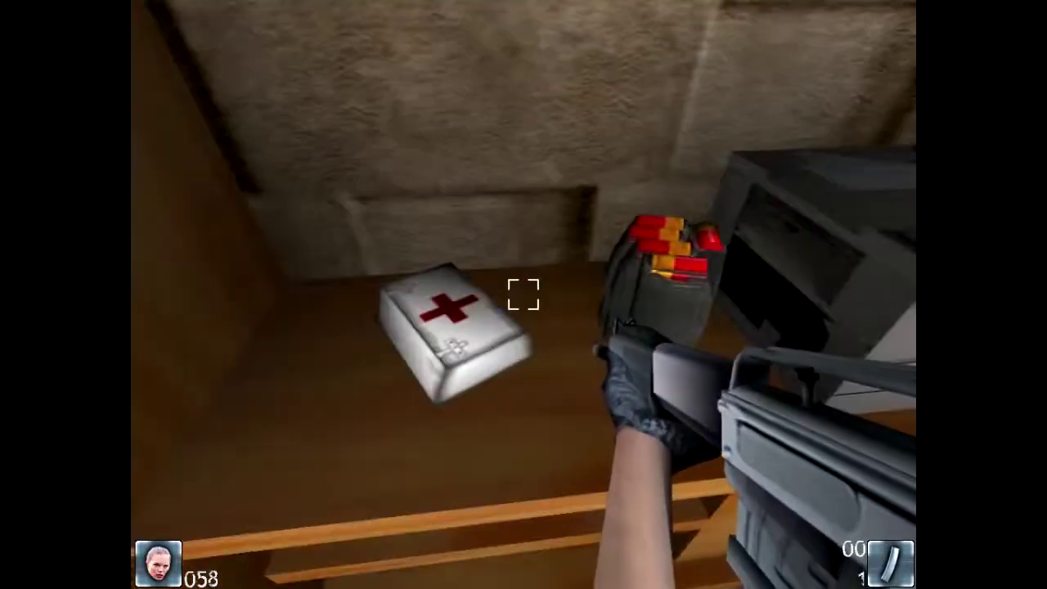
key(w)
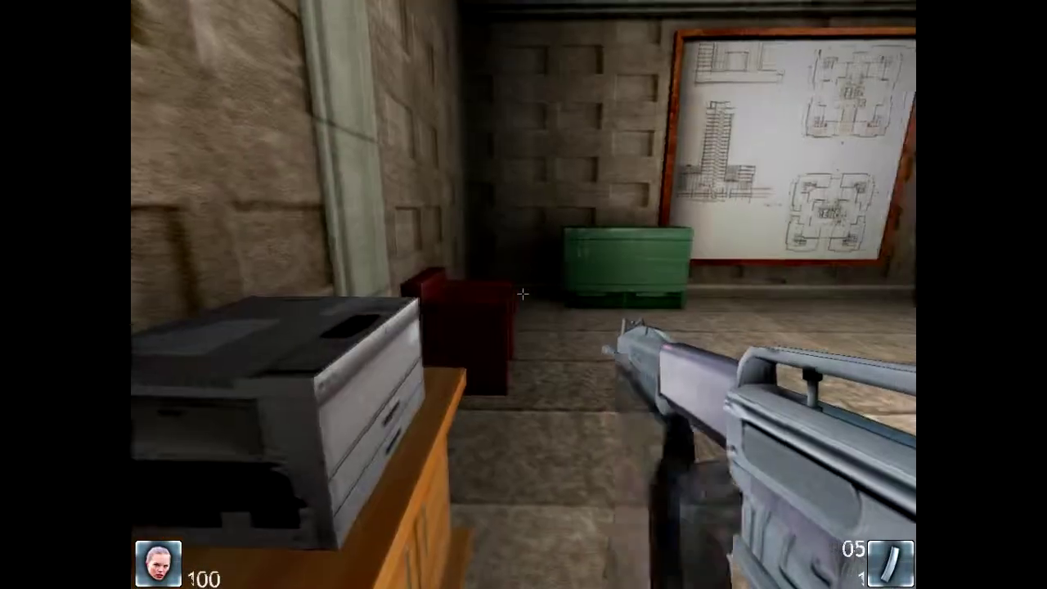
key(w)
key(w)
key(w)
key(w)
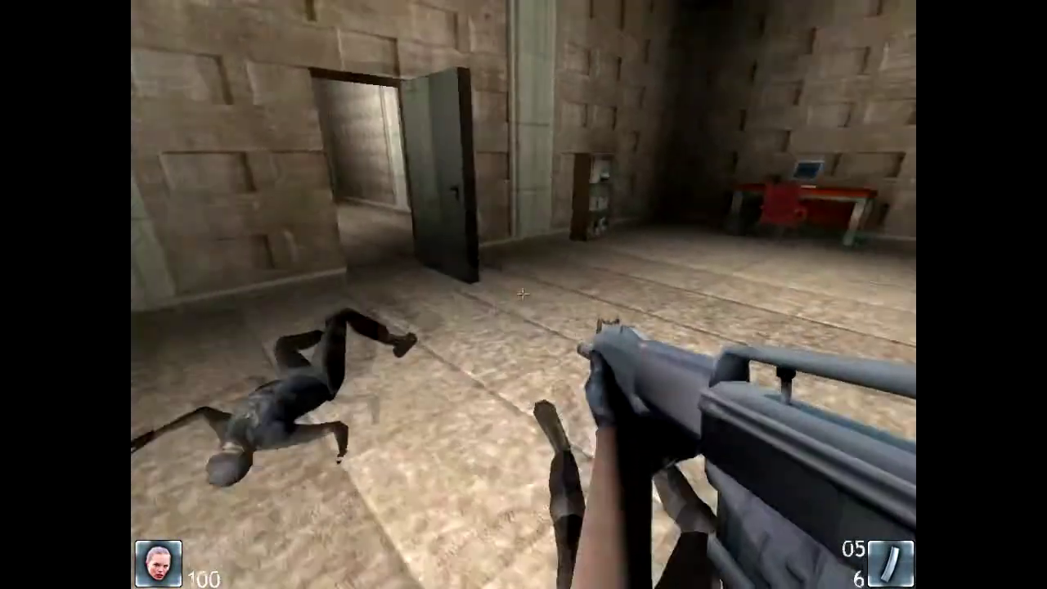
key(w)
key(w)
key(w)
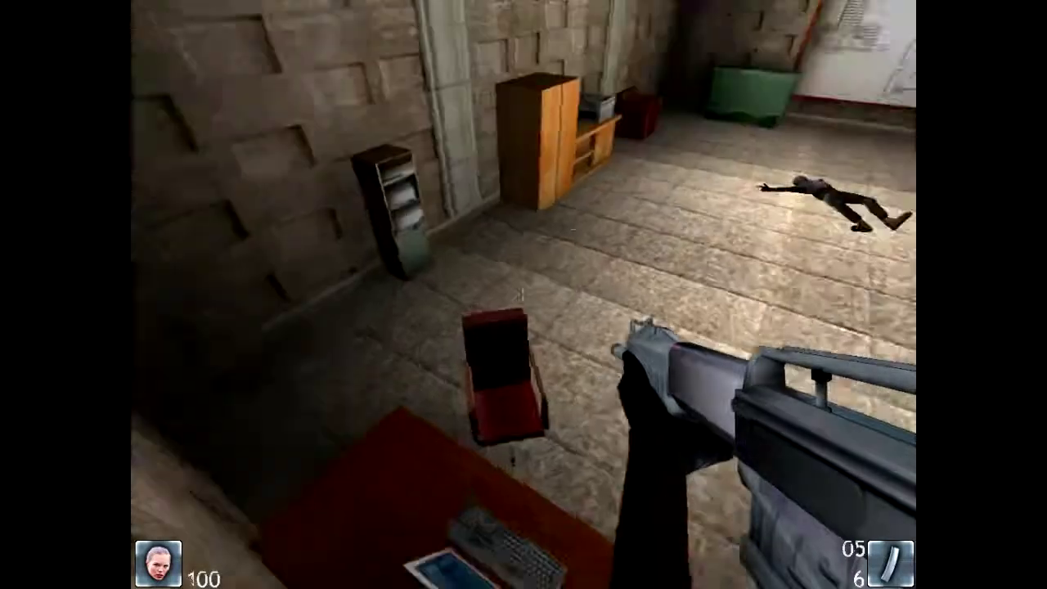
key(w)
key(w)
key(w)
key(w)
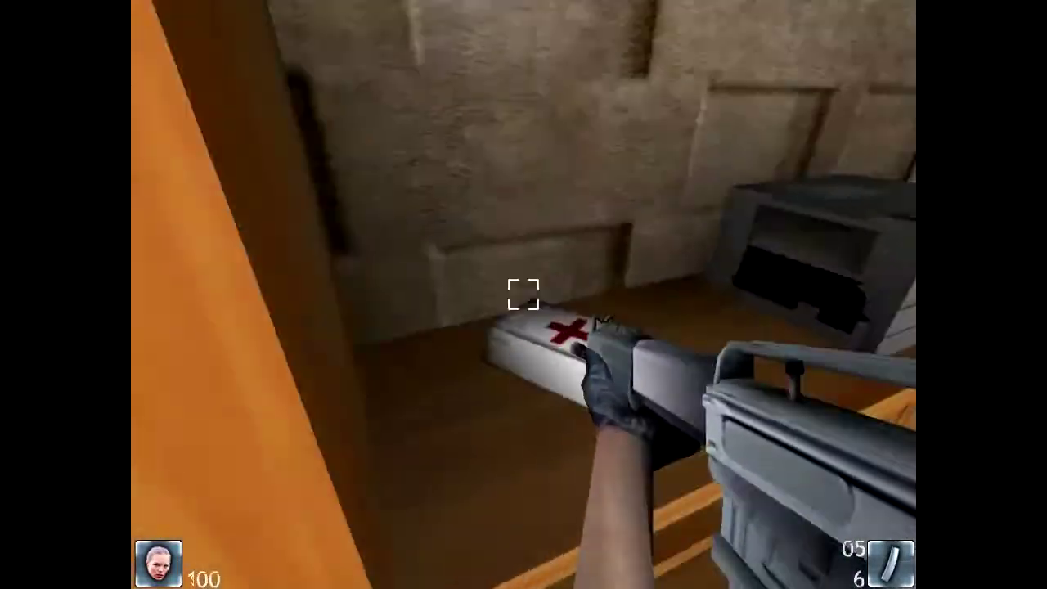
key(w)
key(w)
key(w)
key(w)
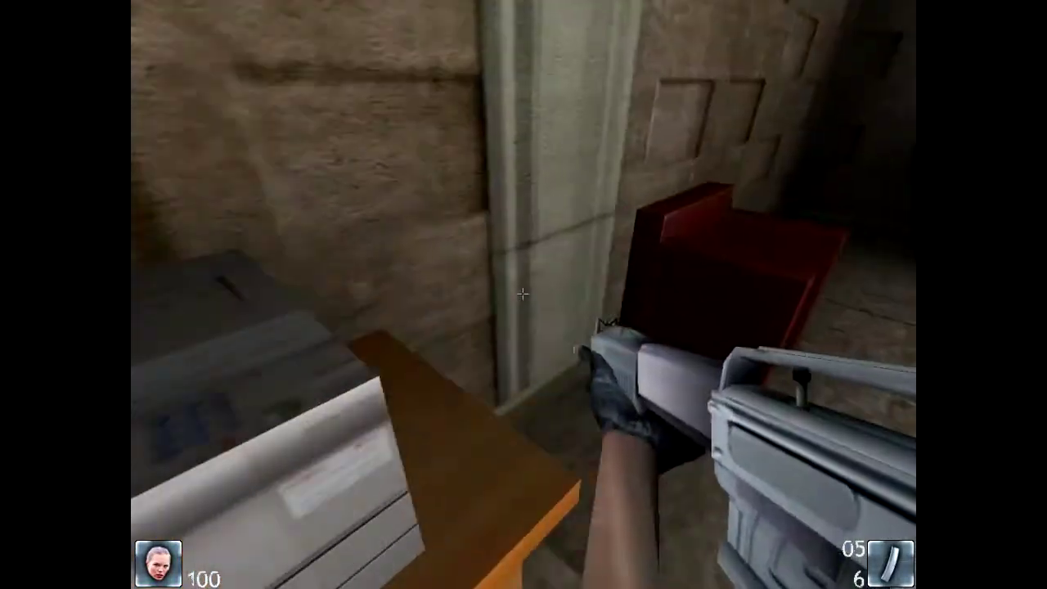
key(w)
key(w)
key(w)
key(w)
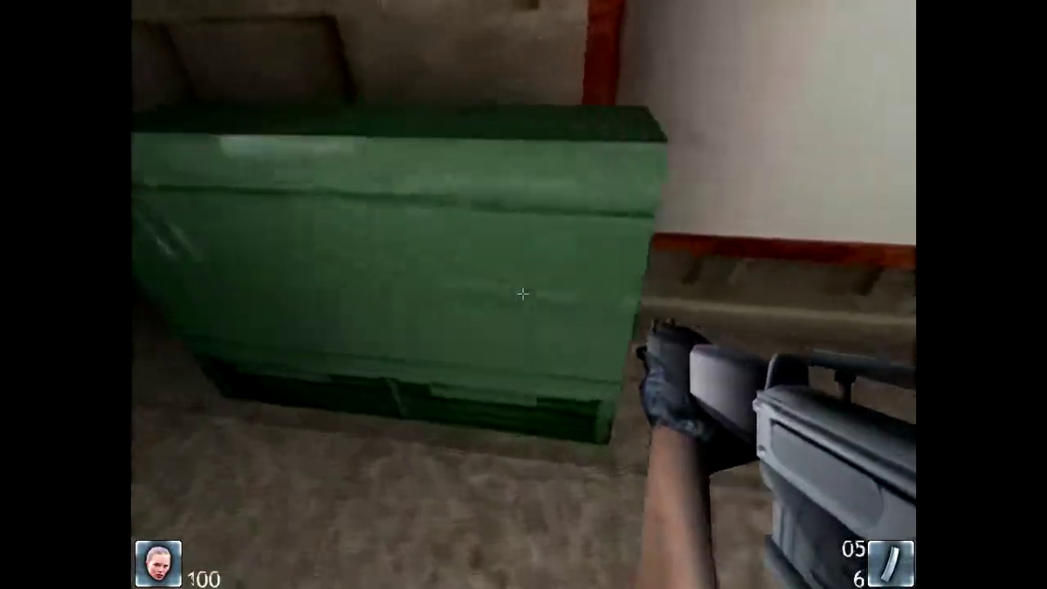
key(w)
key(w)
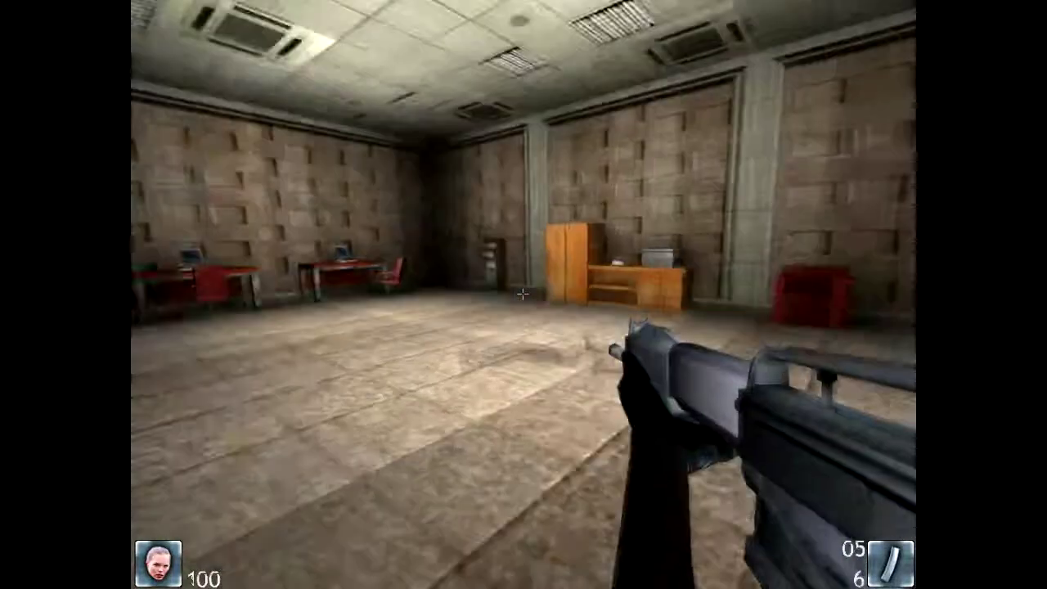
key(w)
key(w)
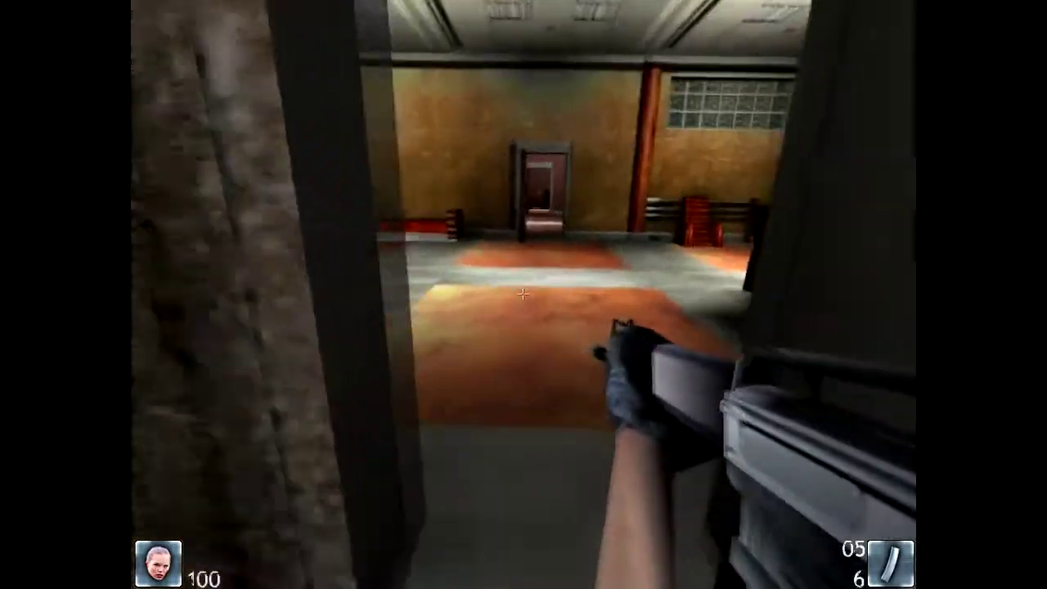
key(w)
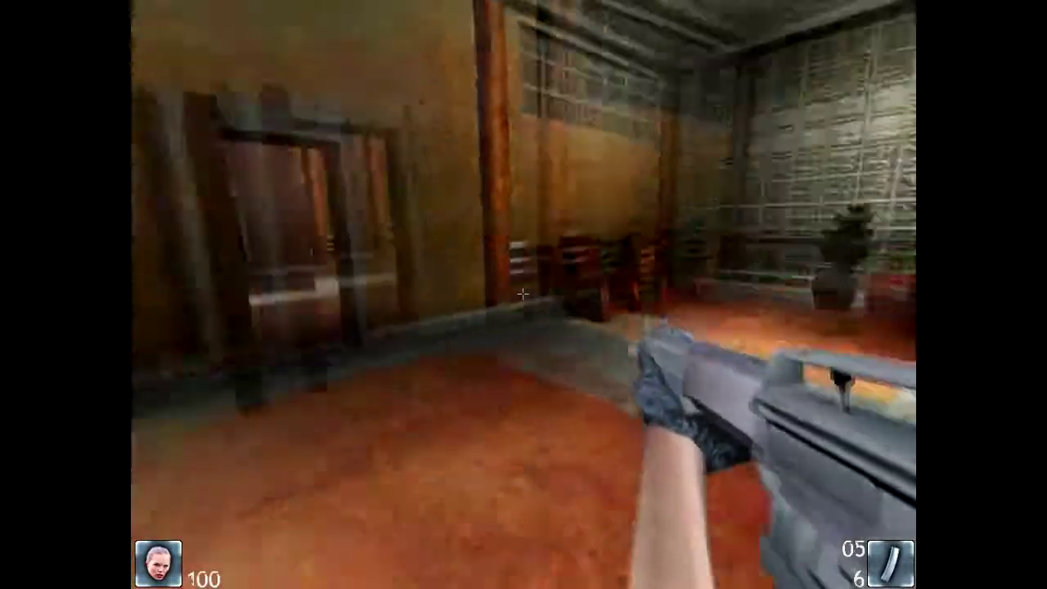
key(w)
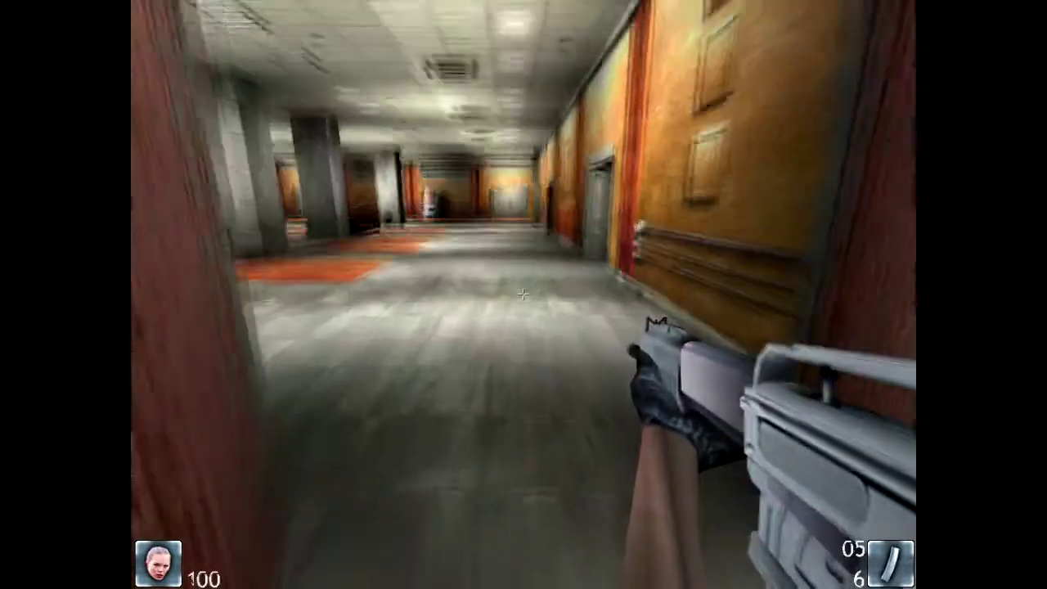
key(w)
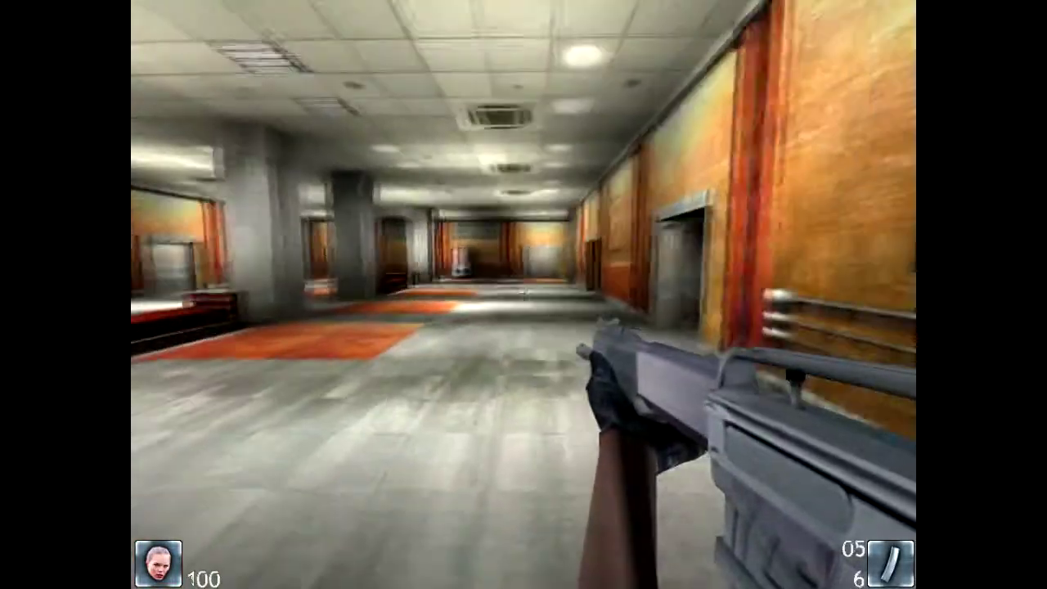
key(w)
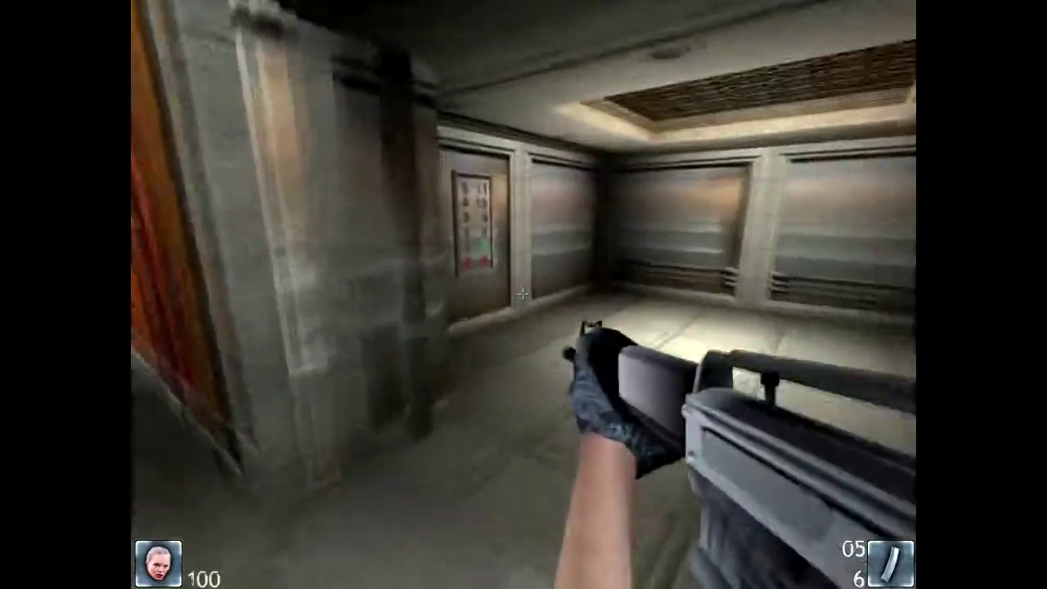
key(w)
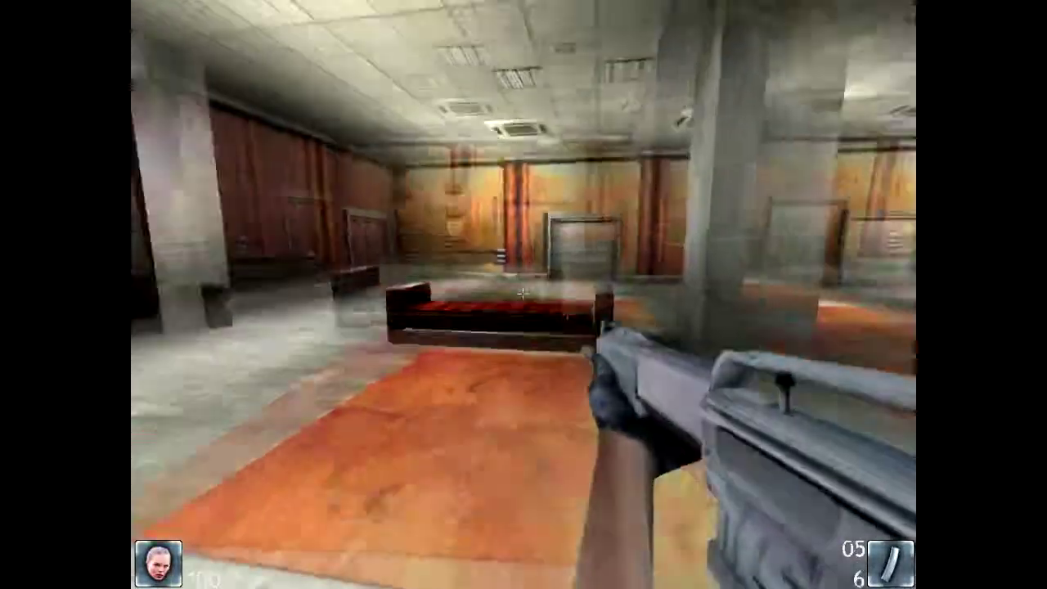
key(w)
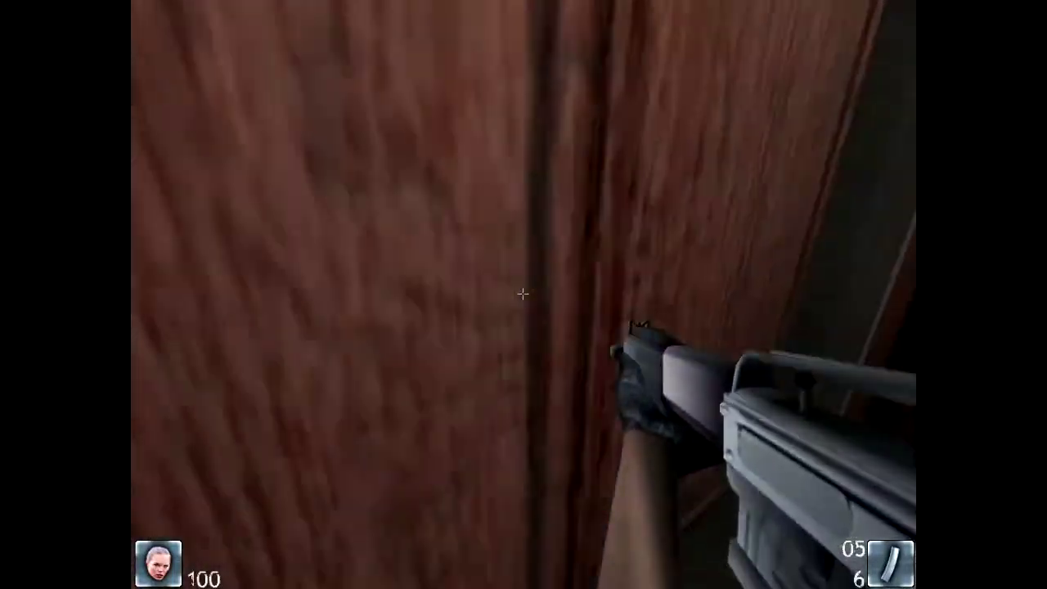
key(w)
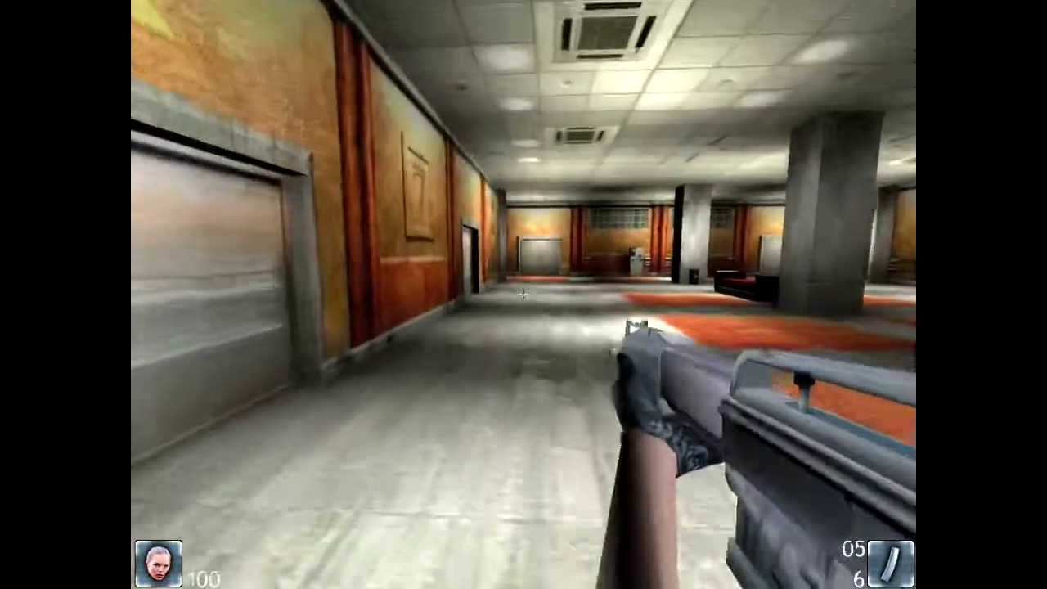
key(w)
key(w)
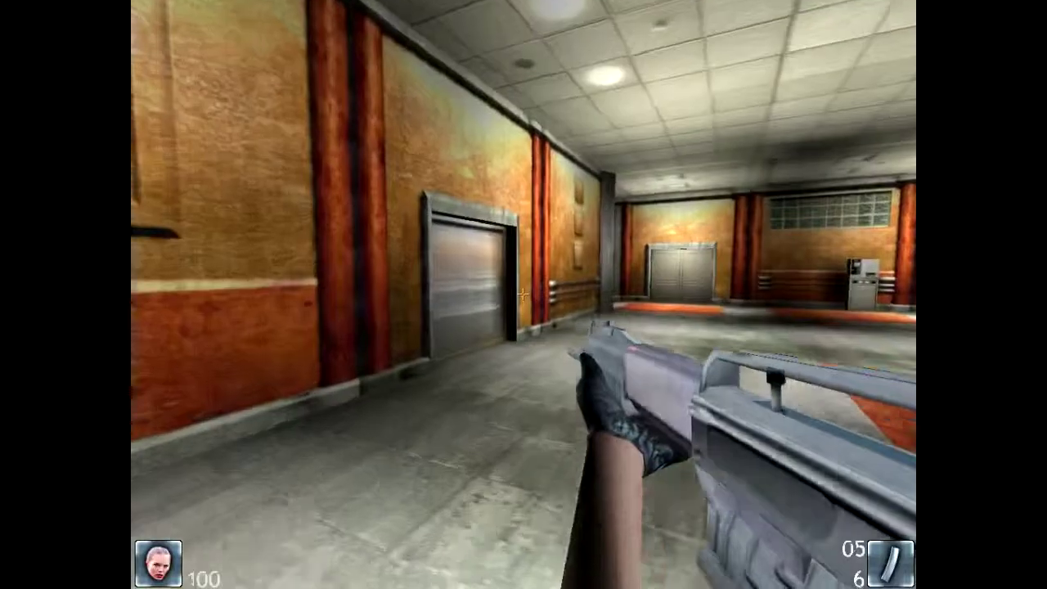
key(w)
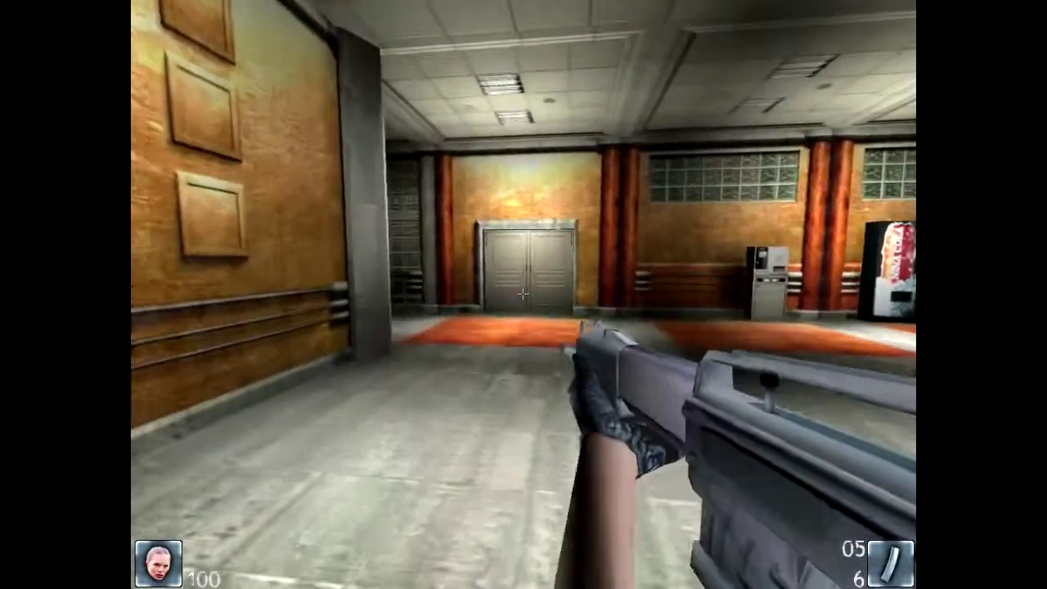